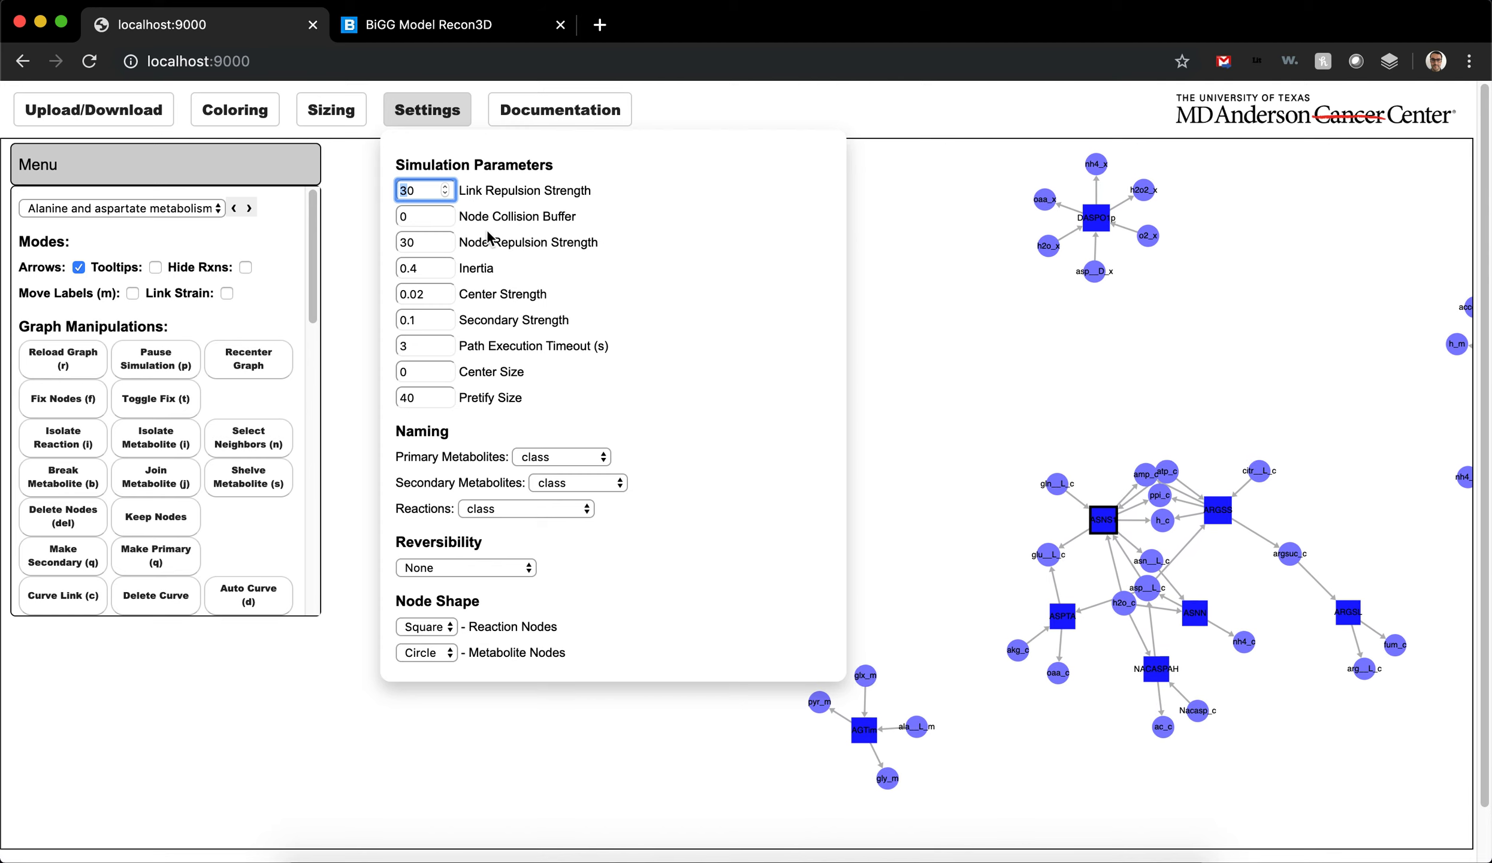
- Try a link repulsion strength of 60 in the simulation parameters, and restore it to 30
{"action": "type", "text": "60"}
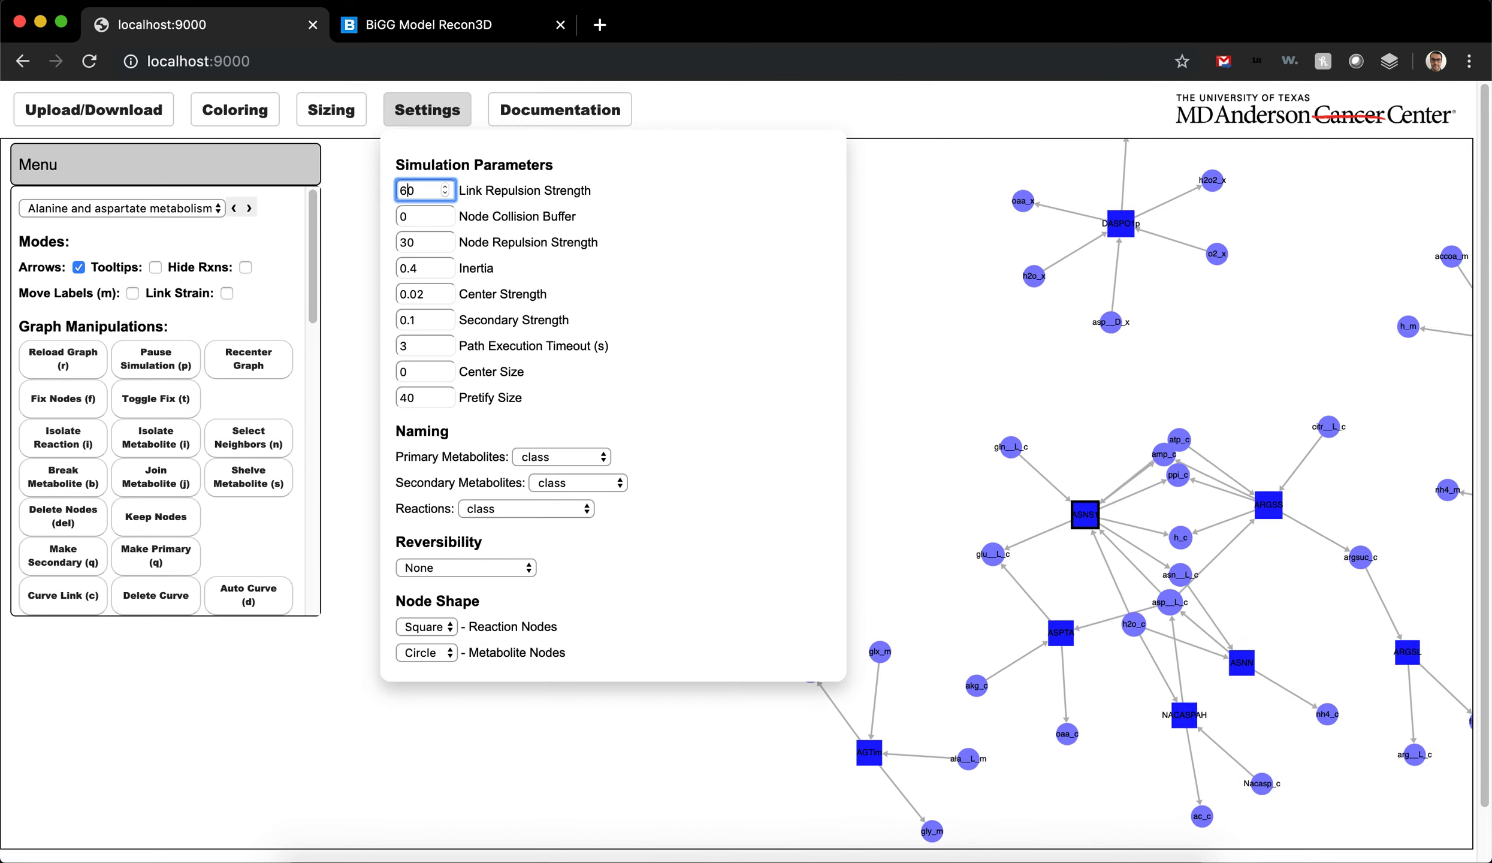
{"action": "key", "text": "BackSpace"}
{"action": "key", "text": "BackSpace"}
{"action": "type", "text": "30"}
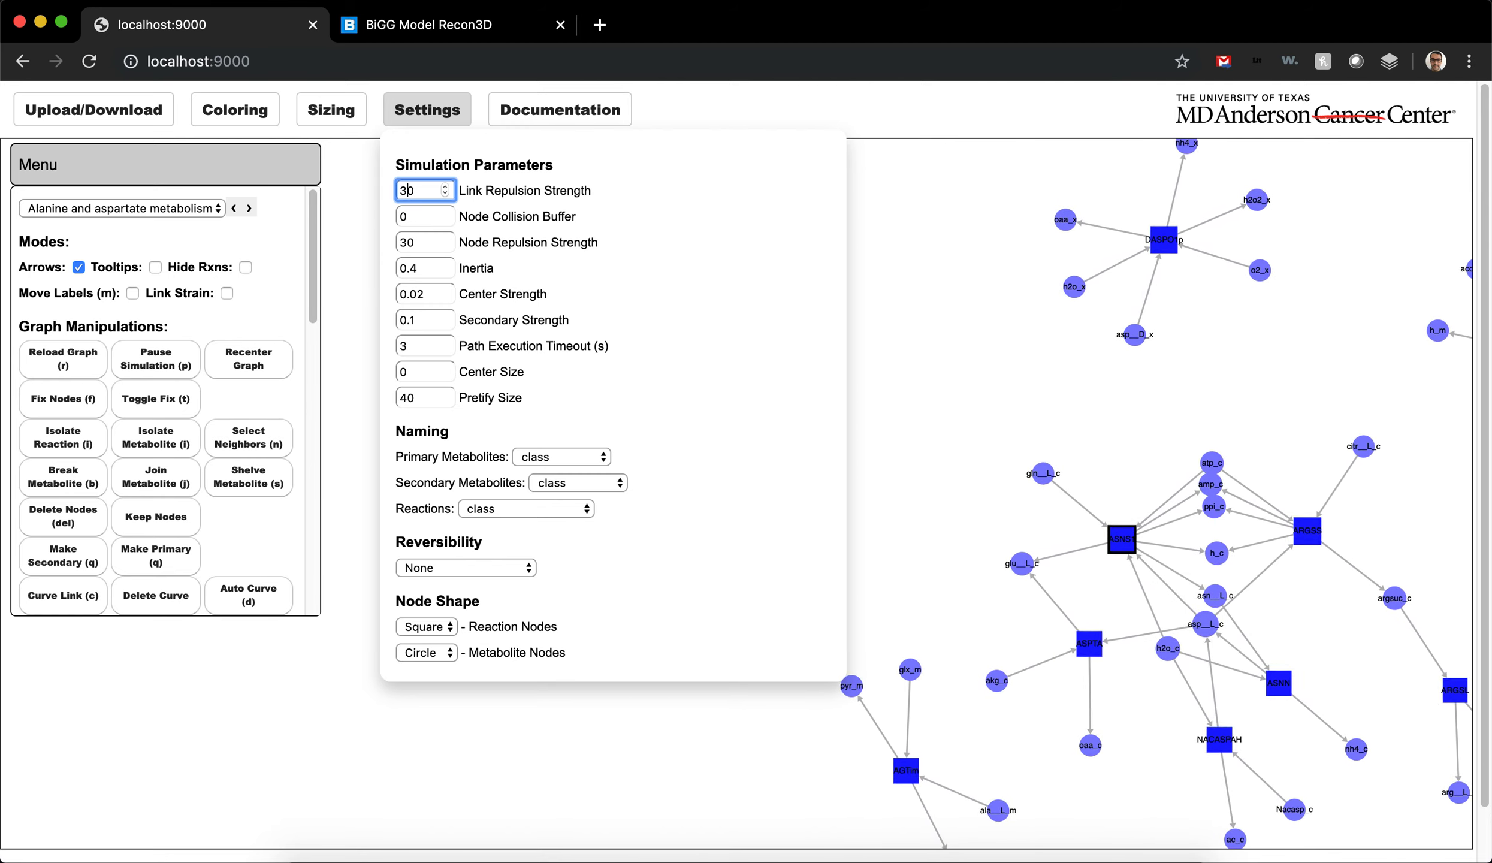
- Try a node repulsion strength of 60 in the simulation parameters, and restore it to 30
{"action": "left_click", "coordinate": [397, 241]}
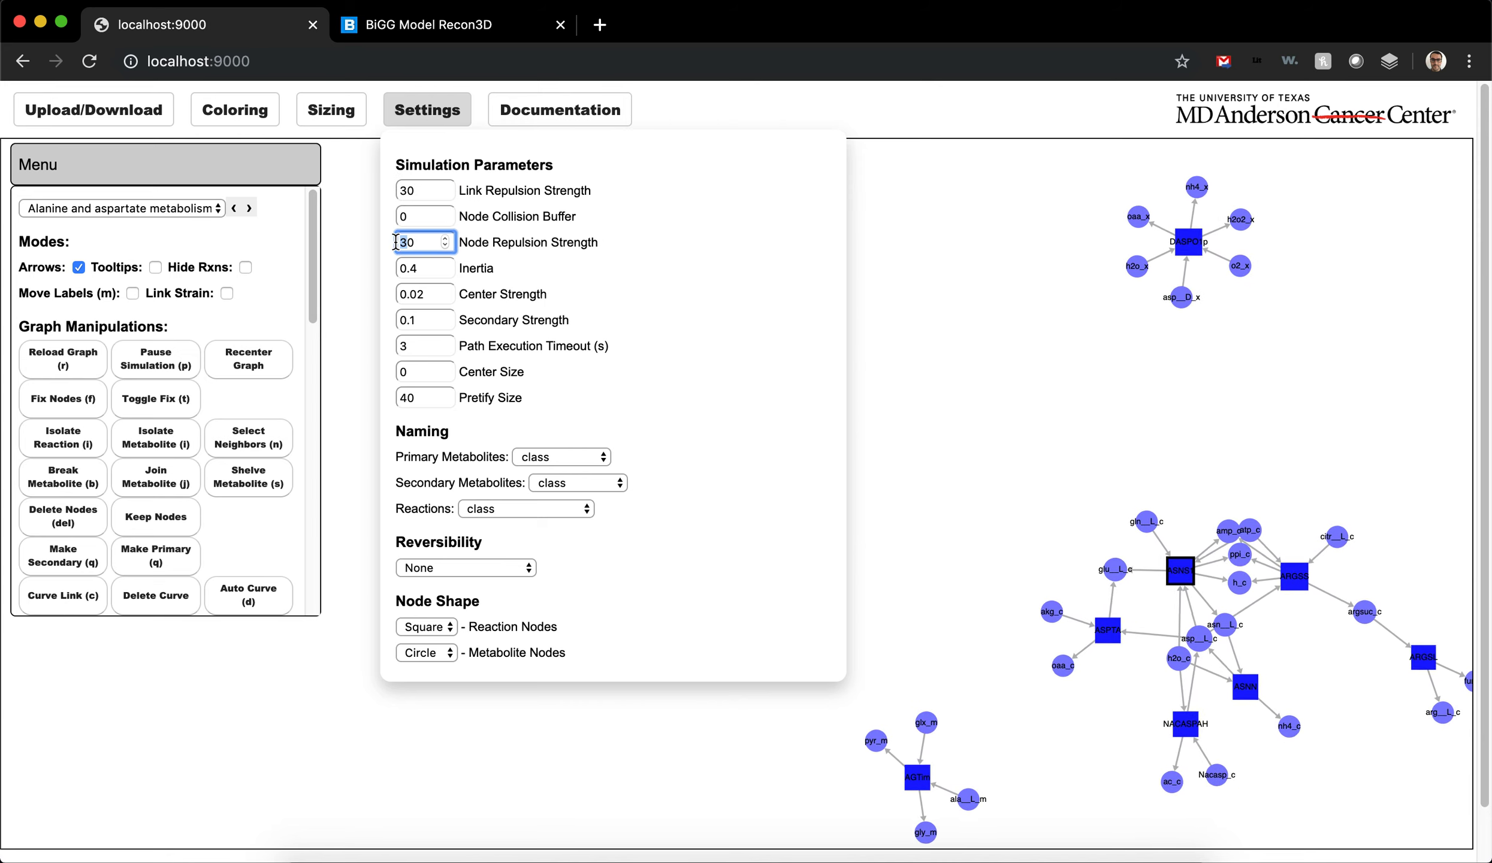
{"action": "key", "text": "BackSpace"}
{"action": "key", "text": "BackSpace"}
{"action": "type", "text": "60"}
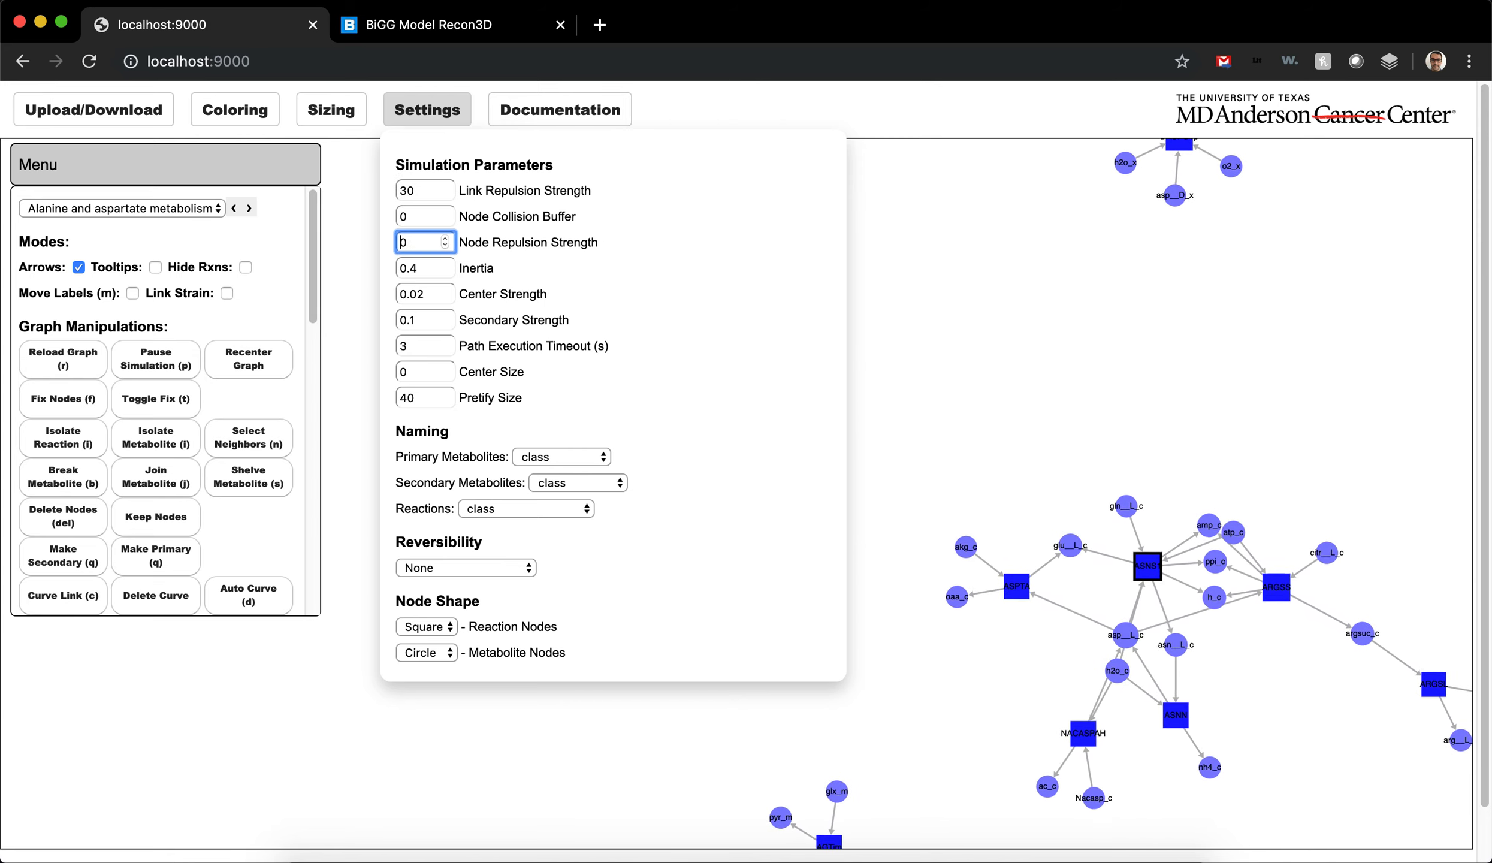
{"action": "key", "text": "BackSpace"}
{"action": "key", "text": "BackSpace"}
{"action": "type", "text": "30"}
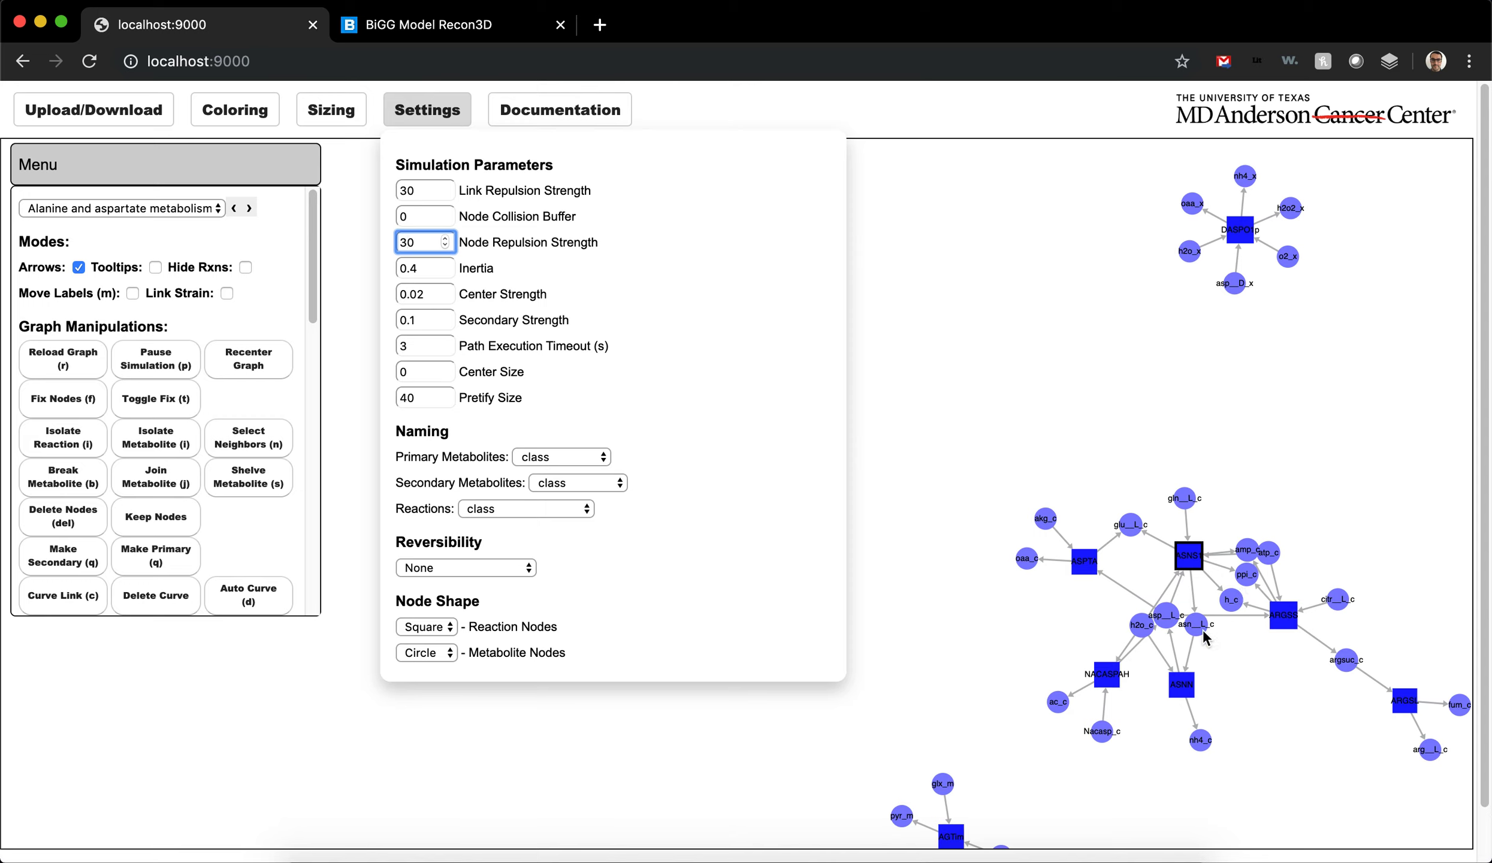
- Set the node collision buffer to 5 and the inertia to 0.9, testing the motion by pulling reaction nodes across the canvas
{"action": "left_click", "coordinate": [433, 217]}
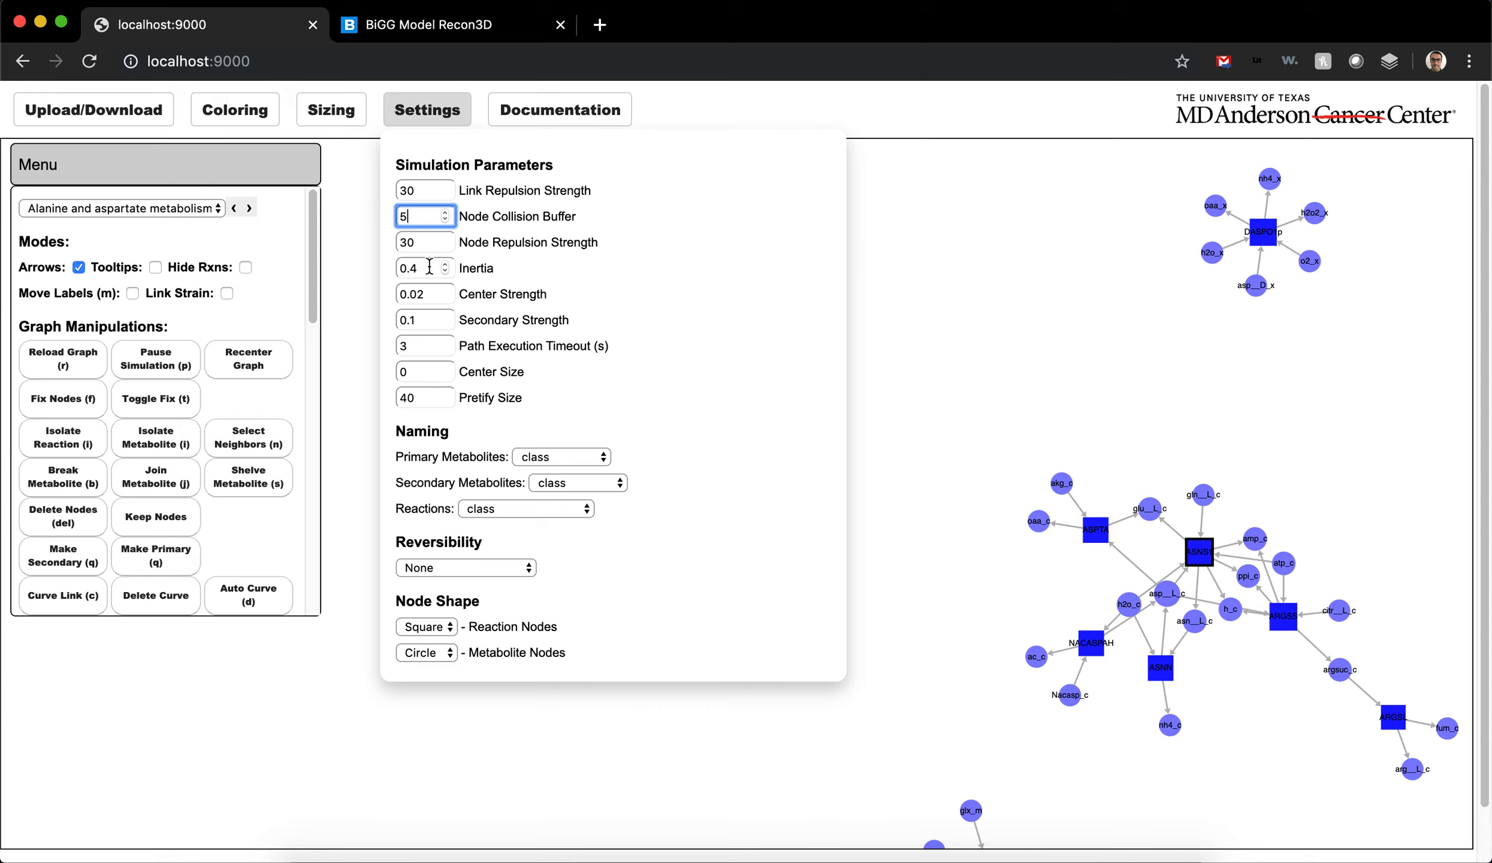
{"action": "left_click", "coordinate": [418, 265]}
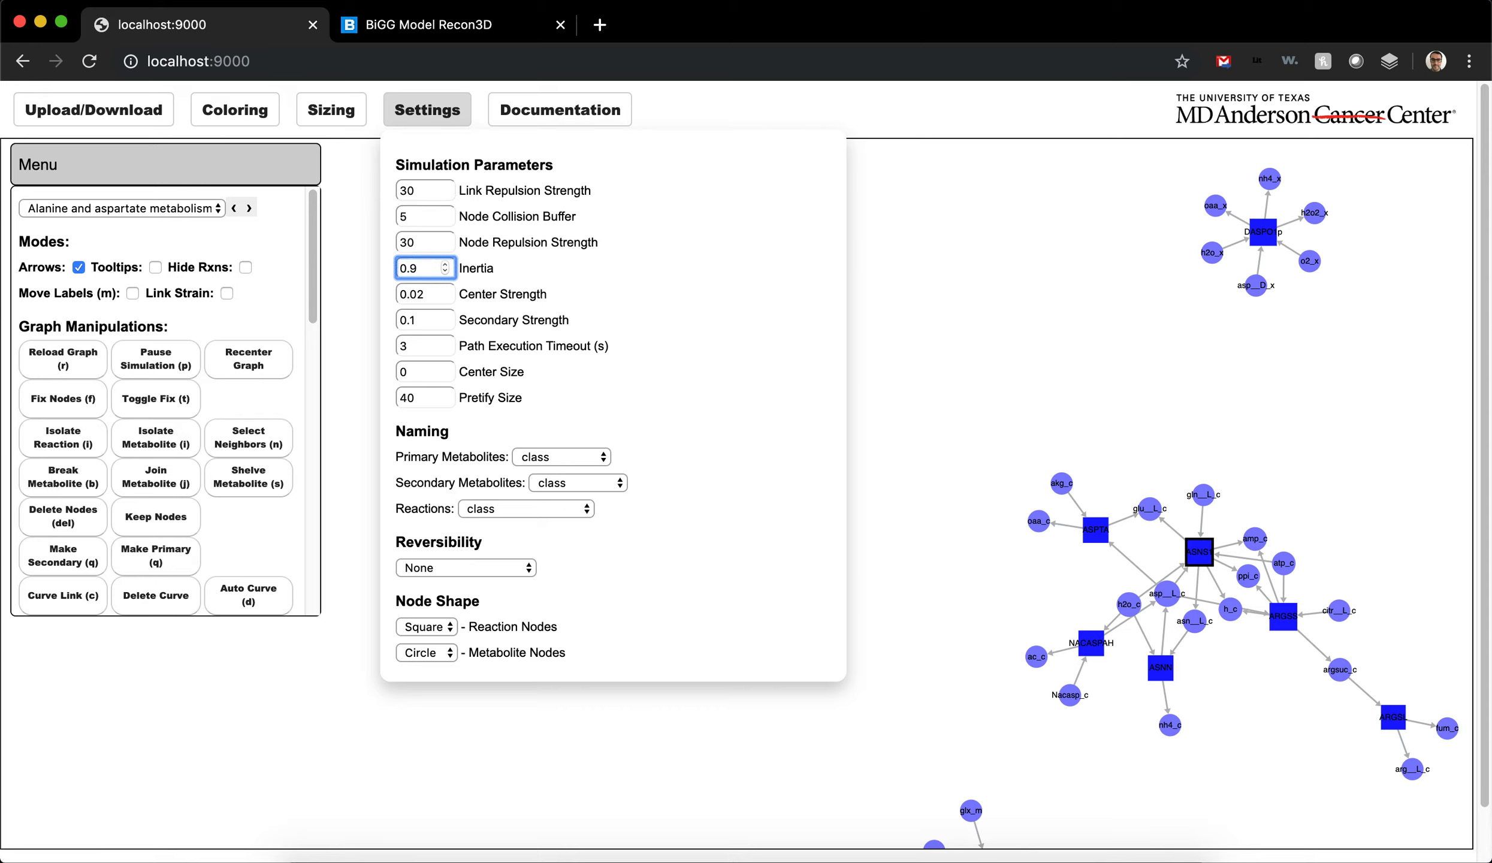
{"action": "left_click_drag", "start_coordinate": [1201, 573], "coordinate": [261, 786]}
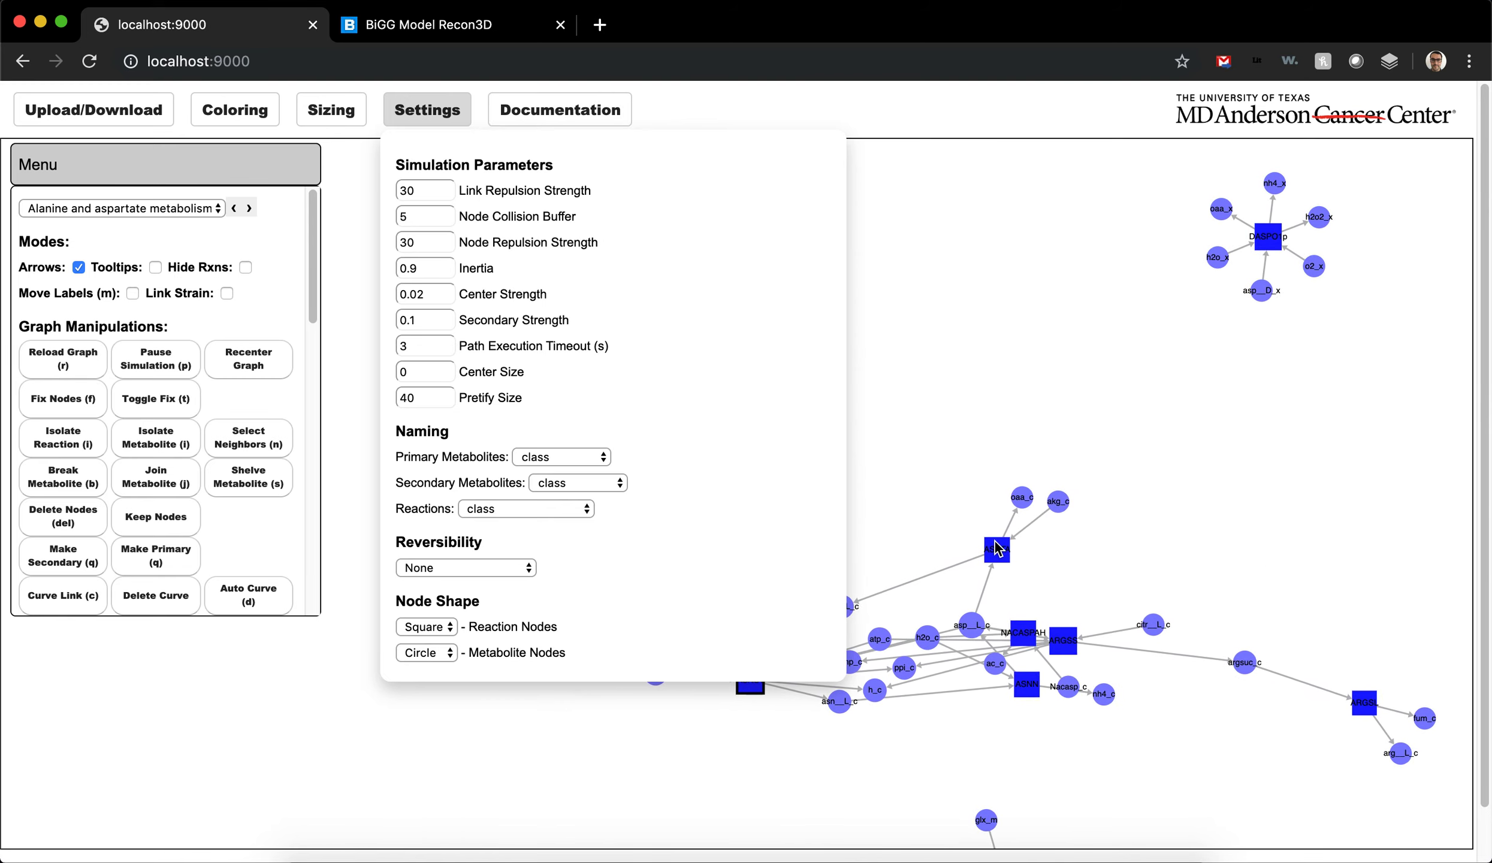
{"action": "left_click_drag", "start_coordinate": [996, 548], "coordinate": [40, 776]}
- Set the inertia to 0.1 and pull a node across the canvas to test the motion
{"action": "left_click", "coordinate": [417, 269]}
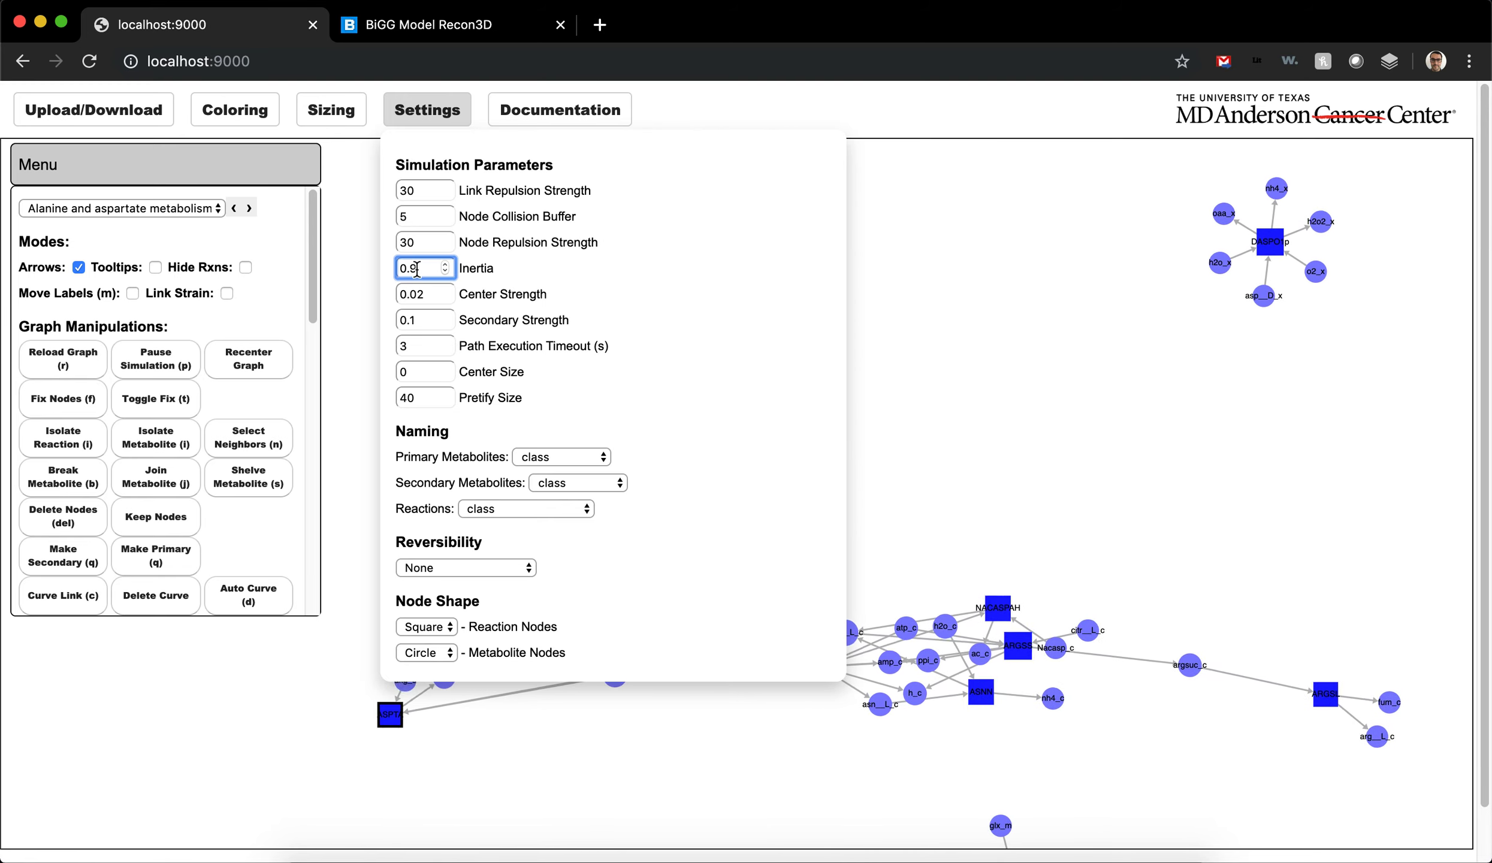
{"action": "key", "text": "BackSpace"}
{"action": "type", "text": "1"}
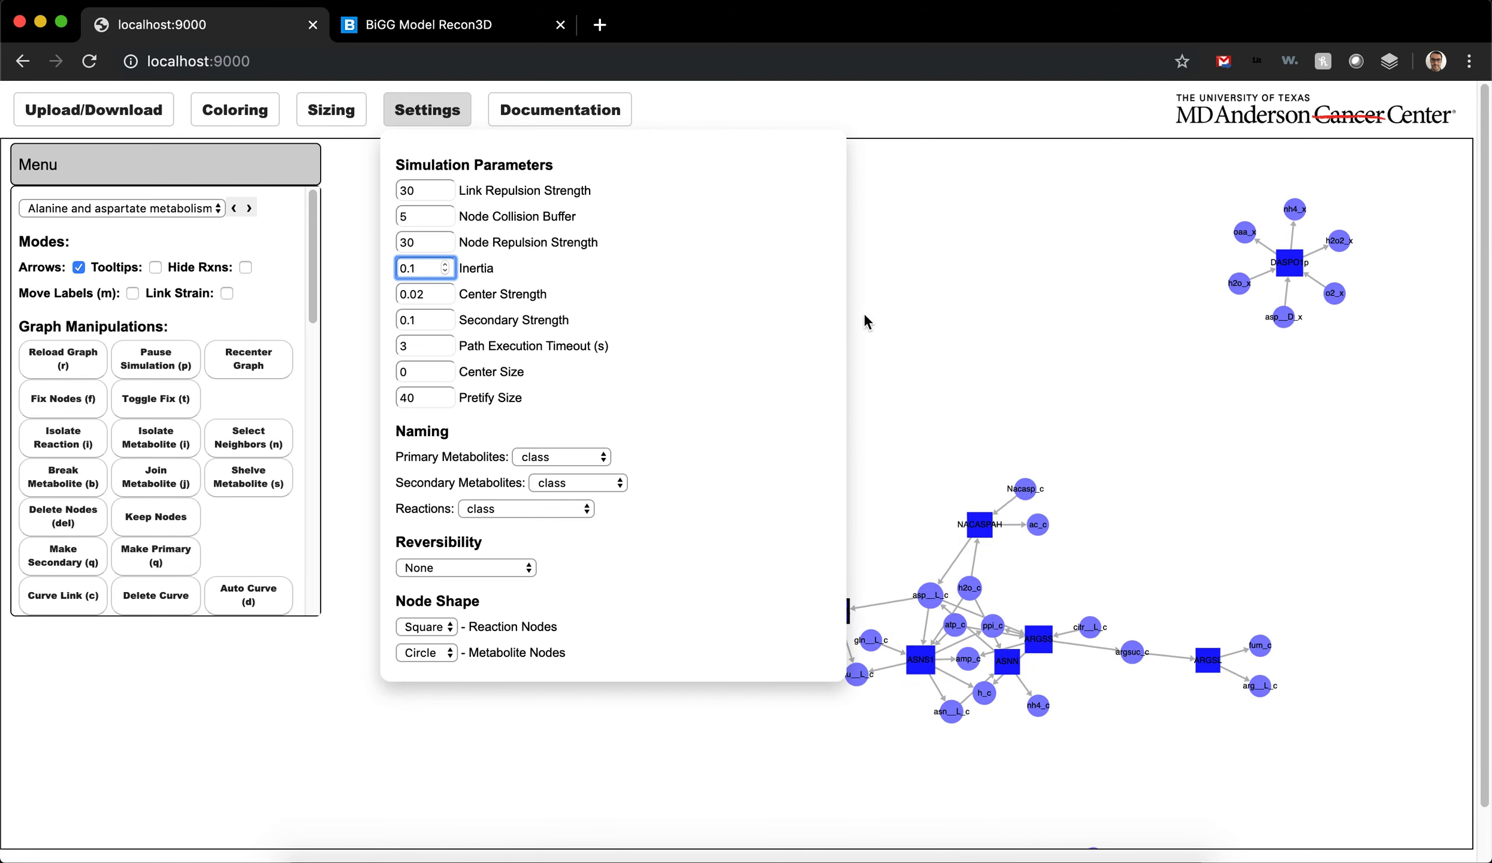
{"action": "left_click_drag", "start_coordinate": [958, 653], "coordinate": [250, 759]}
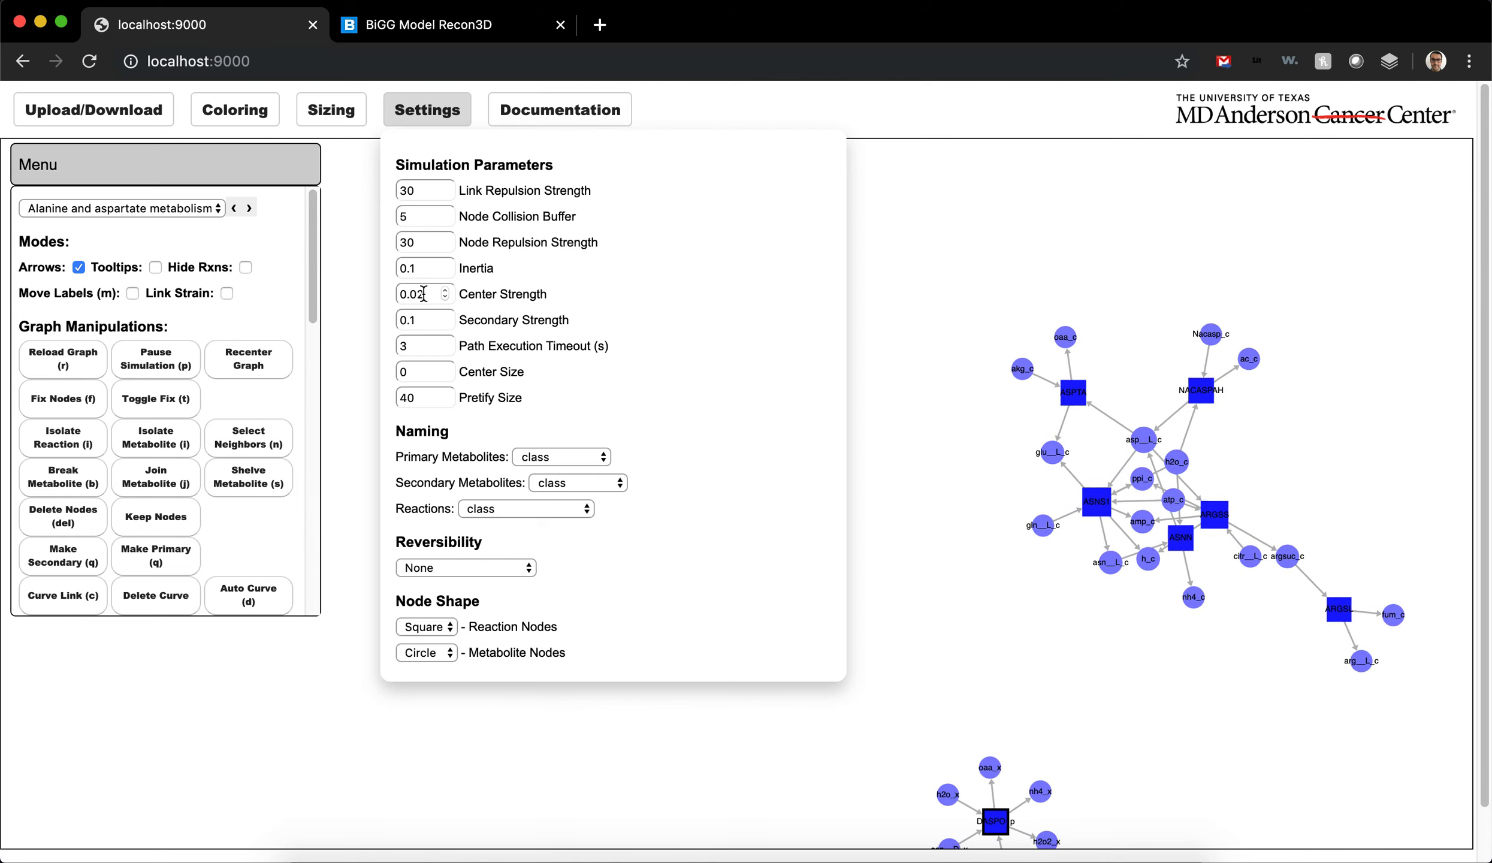
- Set the center size to 5 and pull reaction nodes of the large cluster away from the center marker
{"action": "left_click", "coordinate": [445, 368]}
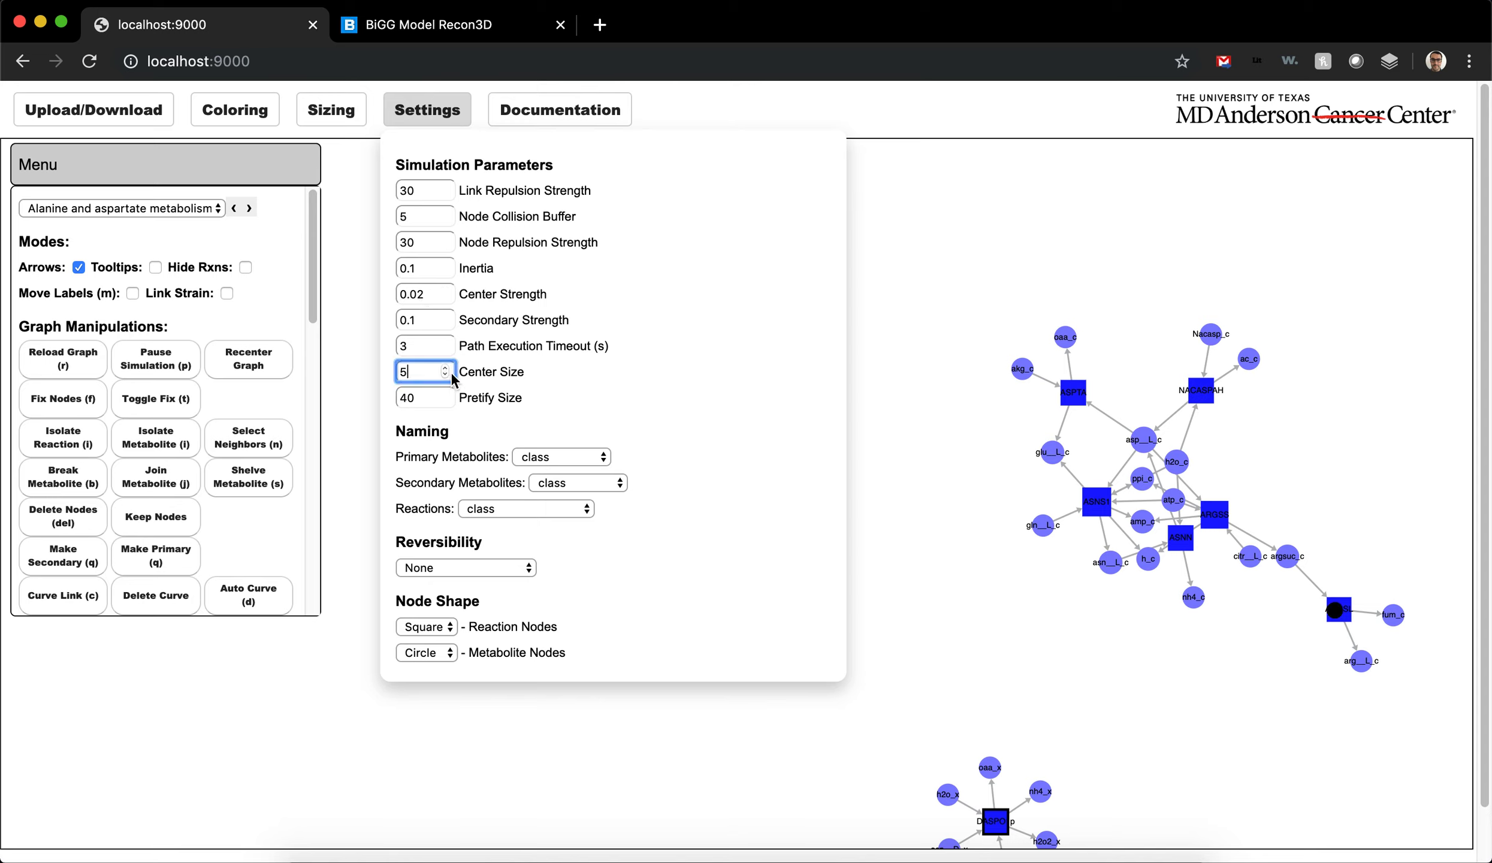
{"action": "left_click", "coordinate": [996, 503]}
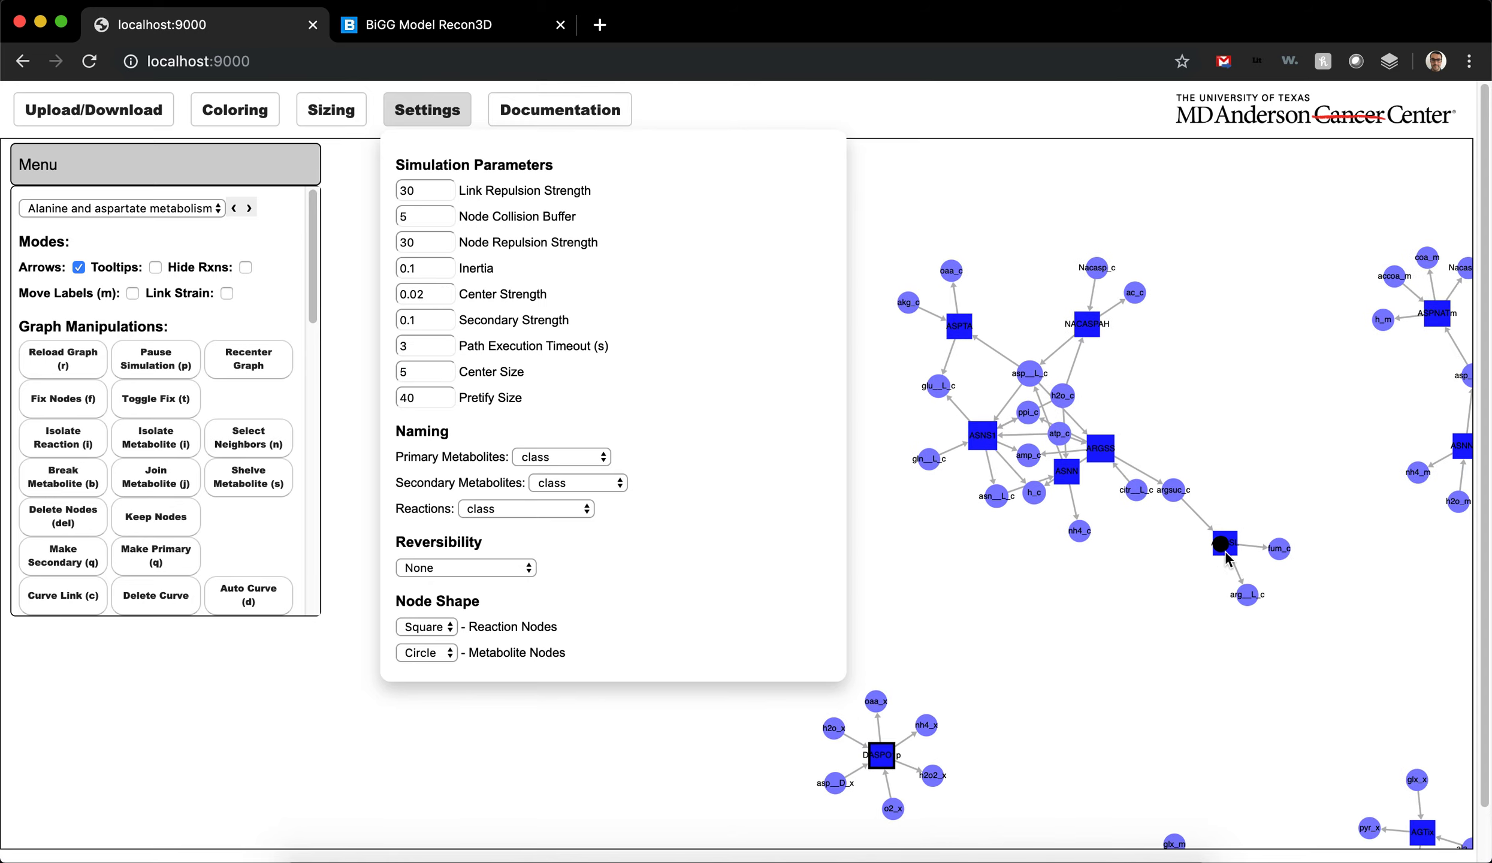
{"action": "left_click", "coordinate": [1220, 555]}
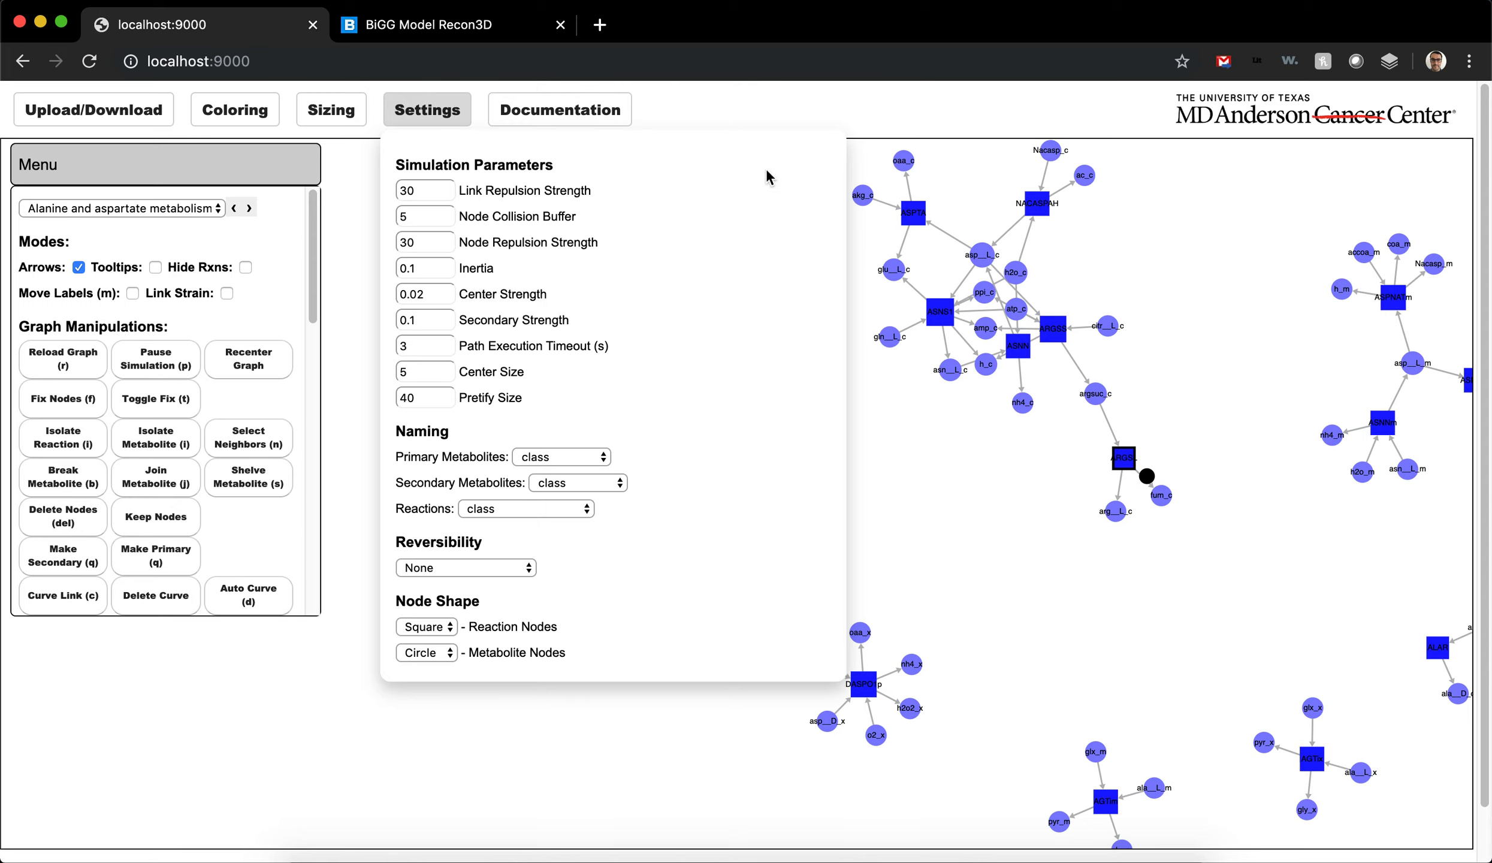
{"action": "left_click_drag", "start_coordinate": [936, 313], "coordinate": [5, 547]}
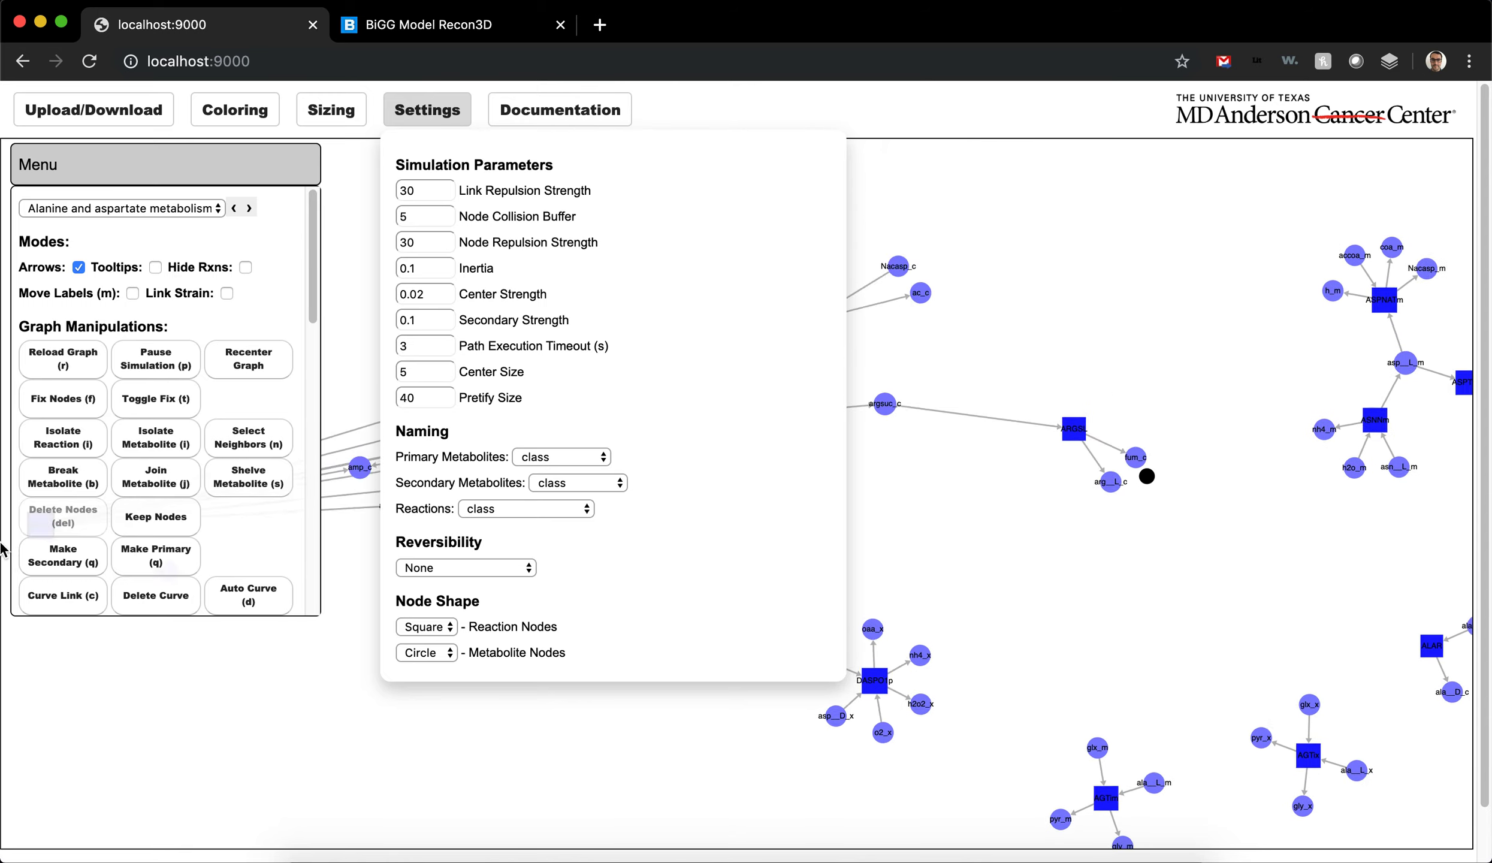
{"action": "left_click_drag", "start_coordinate": [1306, 482], "coordinate": [1176, 488]}
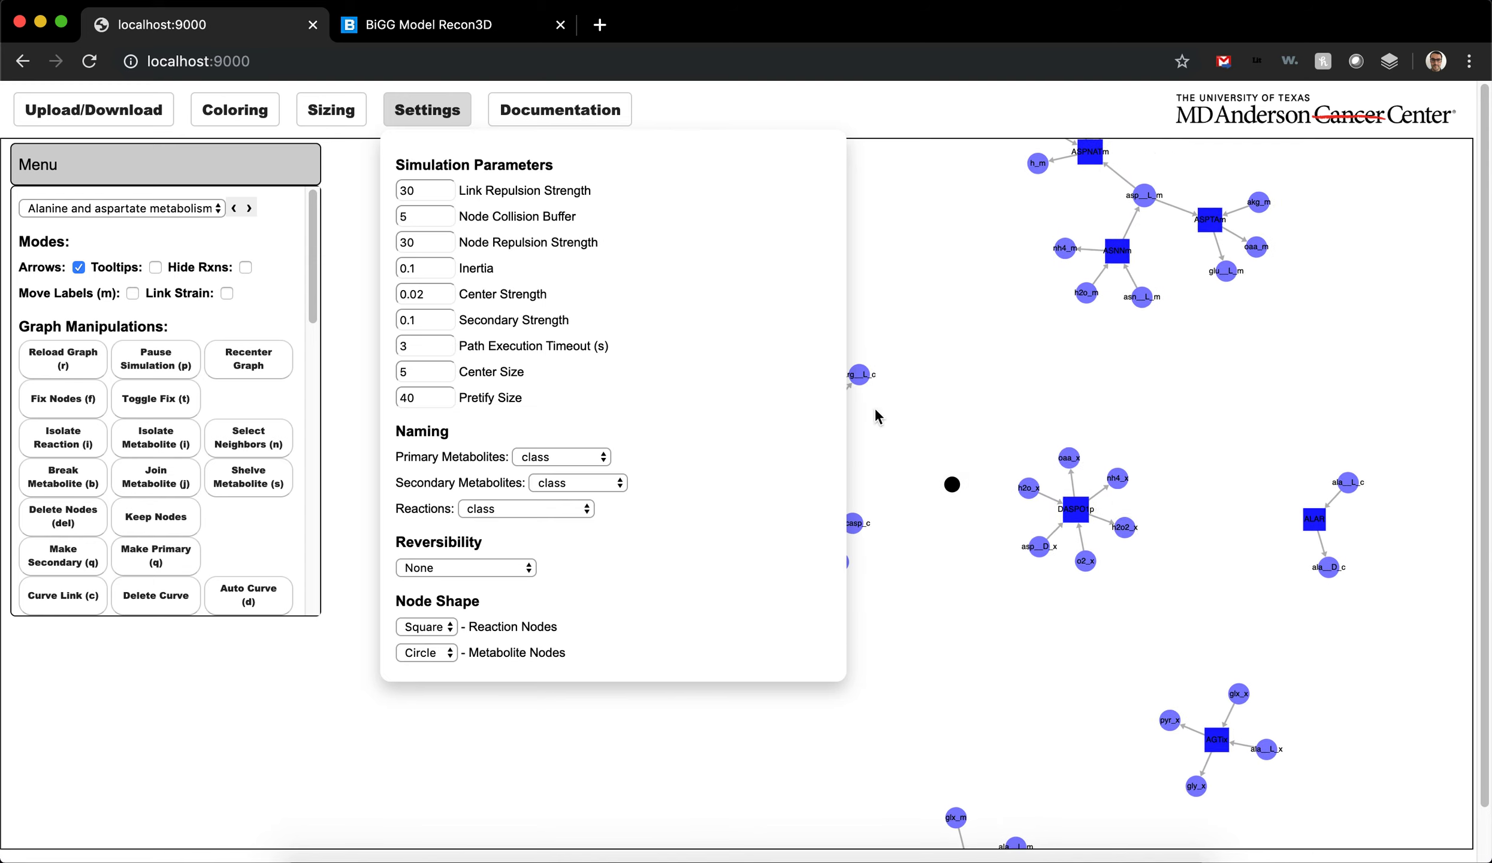
- Close the settings and pull the large cluster away from the center marker to examine how the whole graph responds
{"action": "left_click", "coordinate": [427, 109]}
{"action": "scroll", "coordinate": [1031, 423], "scroll_direction": "down", "scroll_amount": 5}
{"action": "scroll", "coordinate": [1030, 425], "scroll_direction": "down", "scroll_amount": 3}
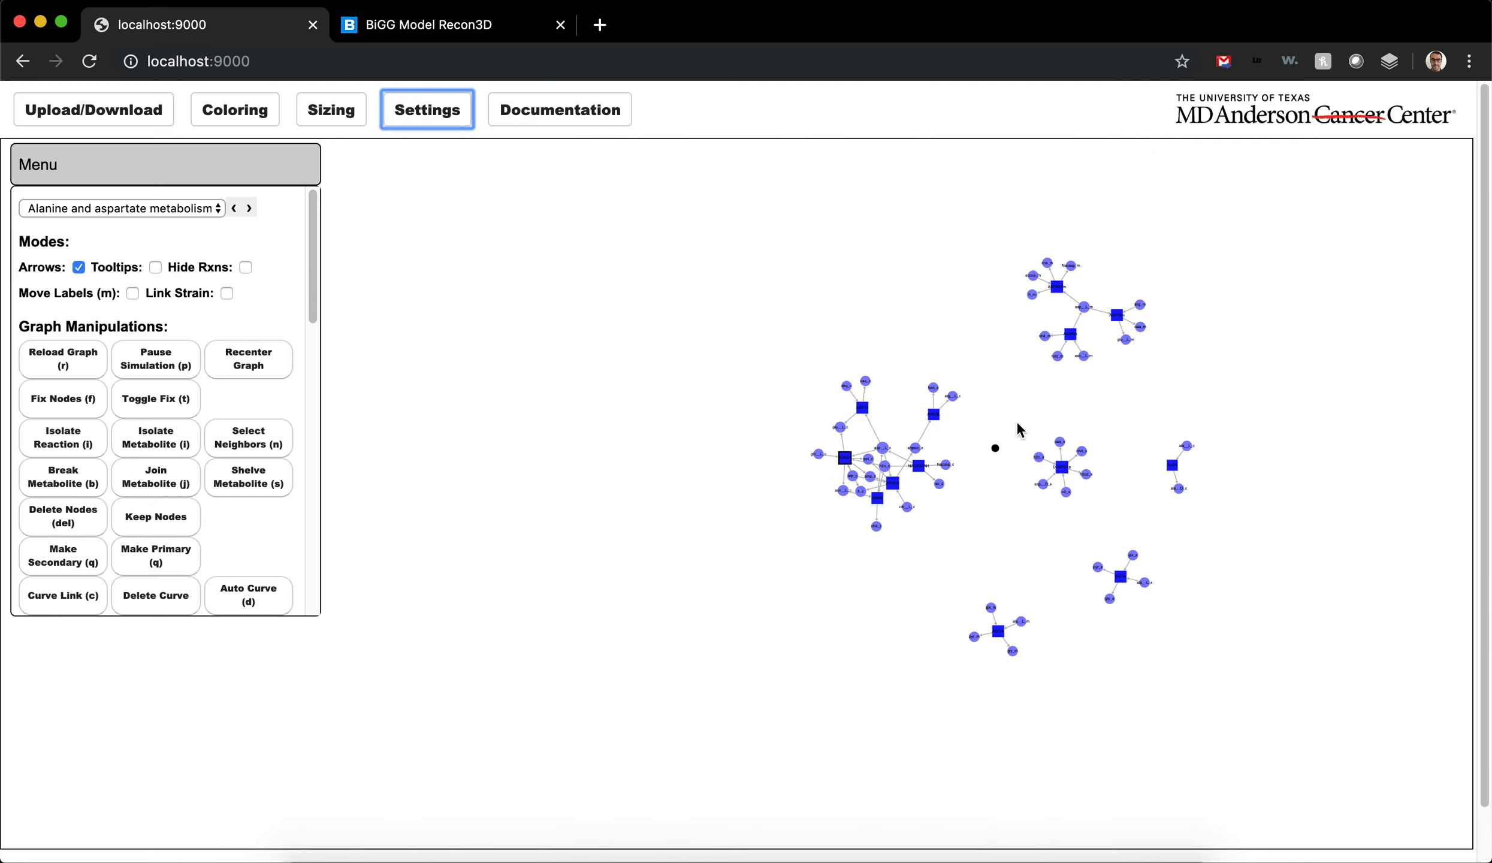
{"action": "left_click_drag", "start_coordinate": [936, 471], "coordinate": [739, 503]}
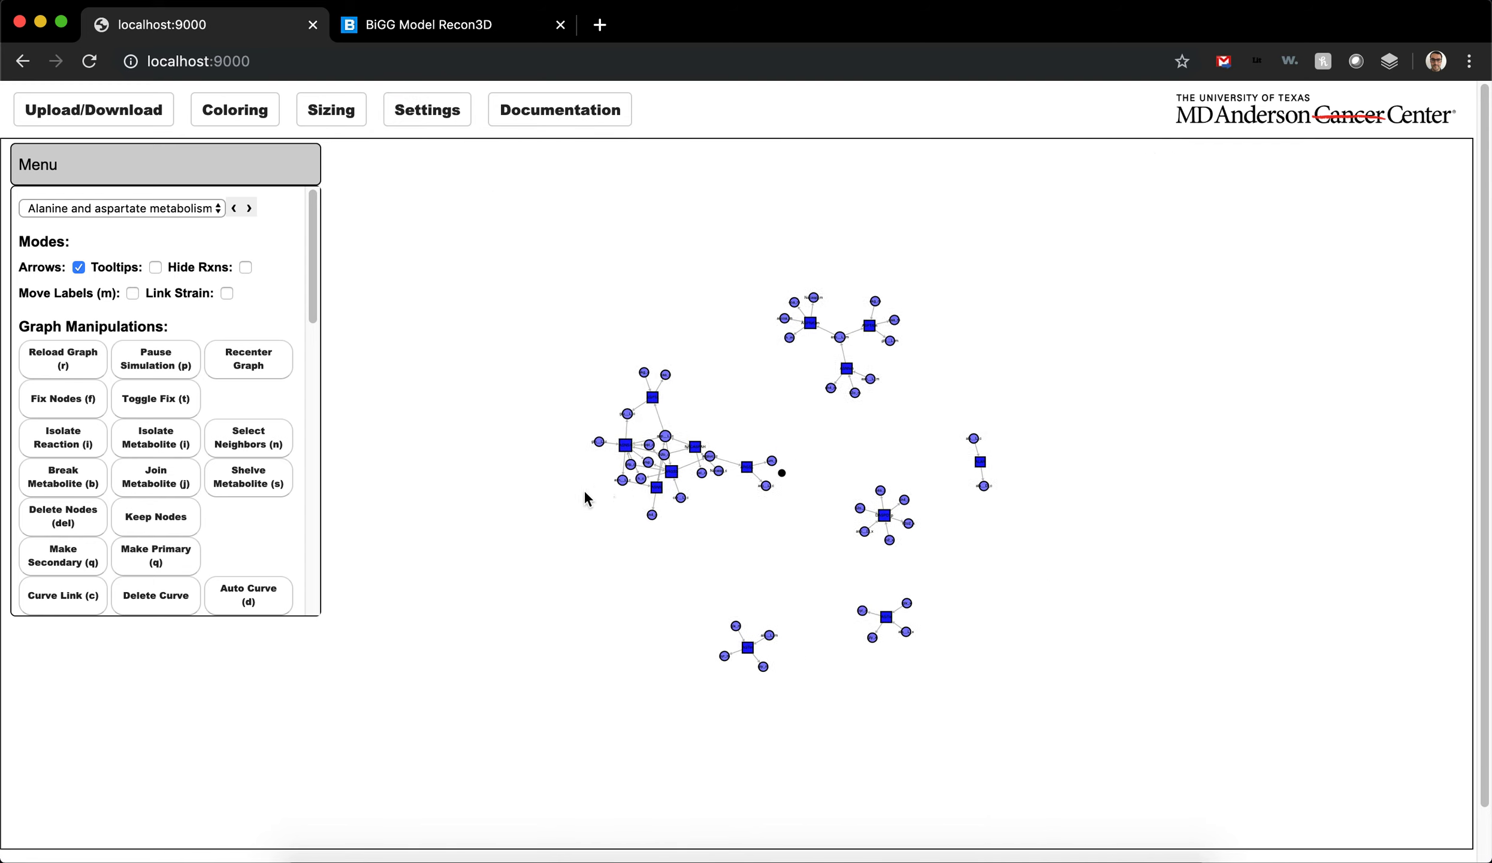
{"action": "left_click_drag", "start_coordinate": [636, 497], "coordinate": [71, 563]}
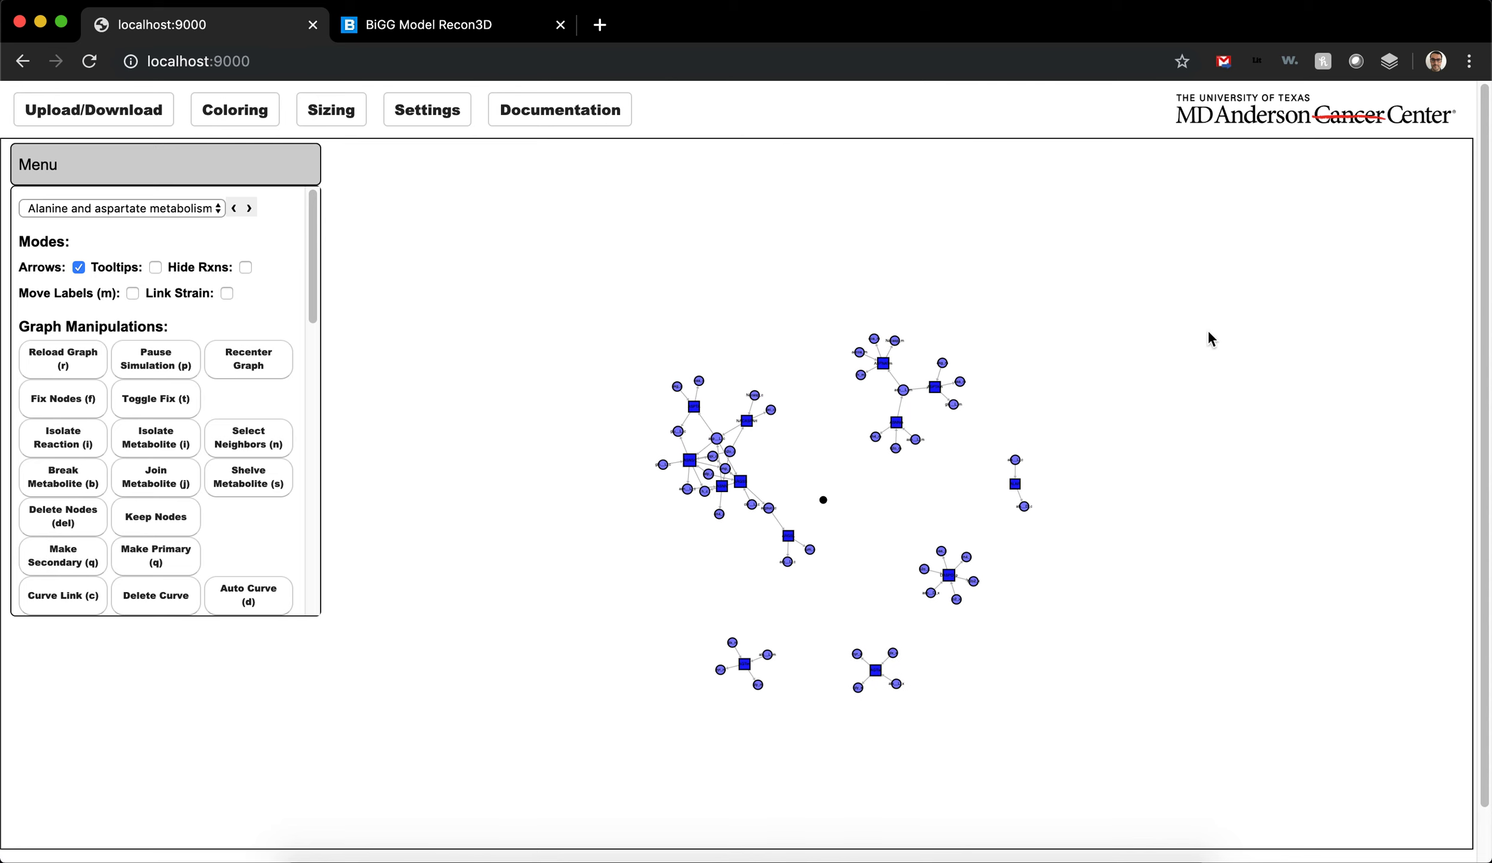
- Set the center strength to 0.2 and close the settings to view the graph
{"action": "left_click", "coordinate": [457, 118]}
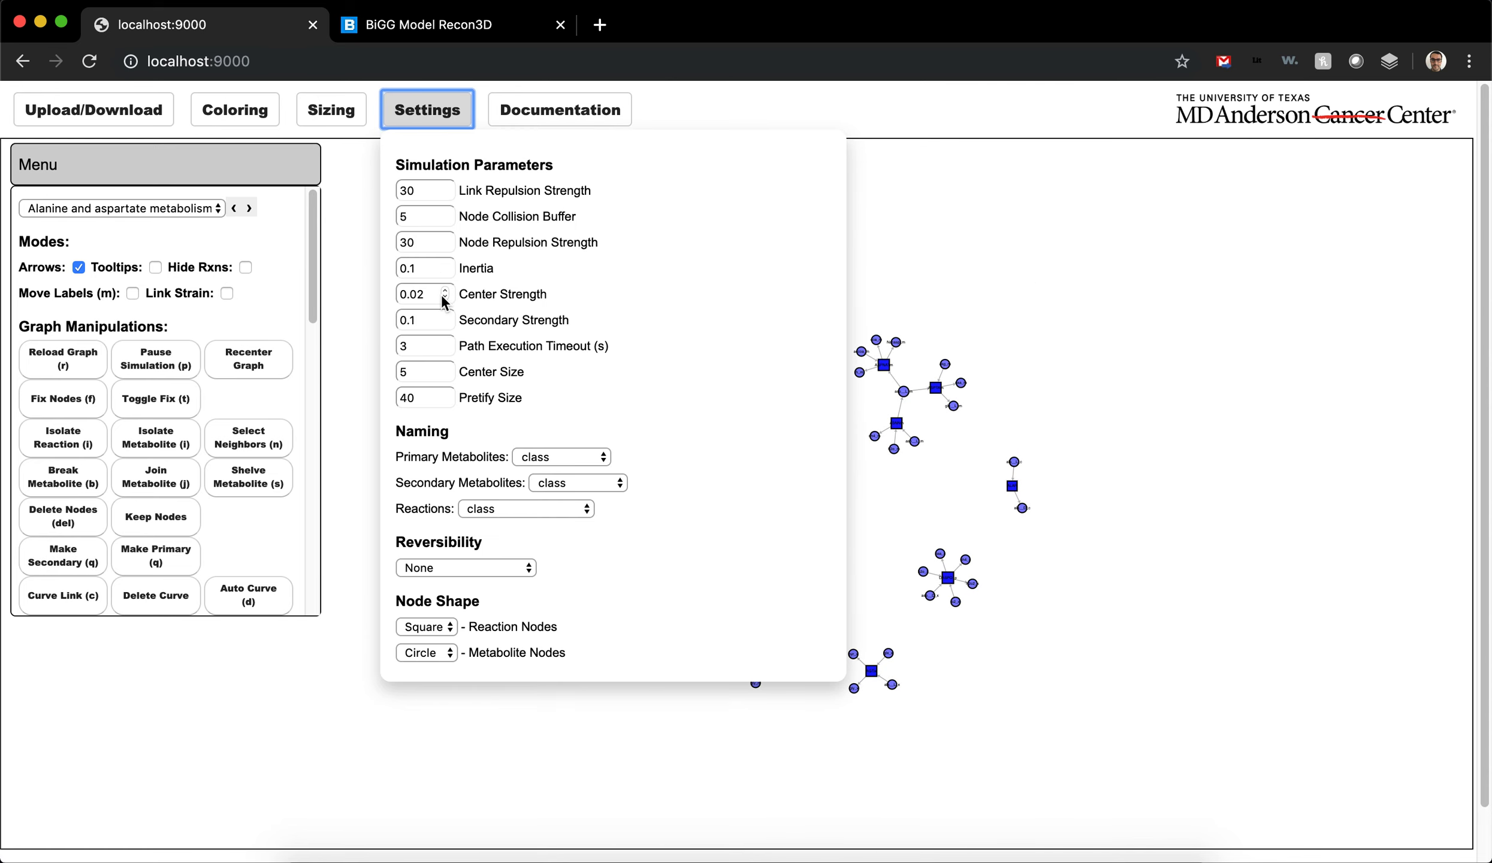
{"action": "left_click", "coordinate": [420, 294]}
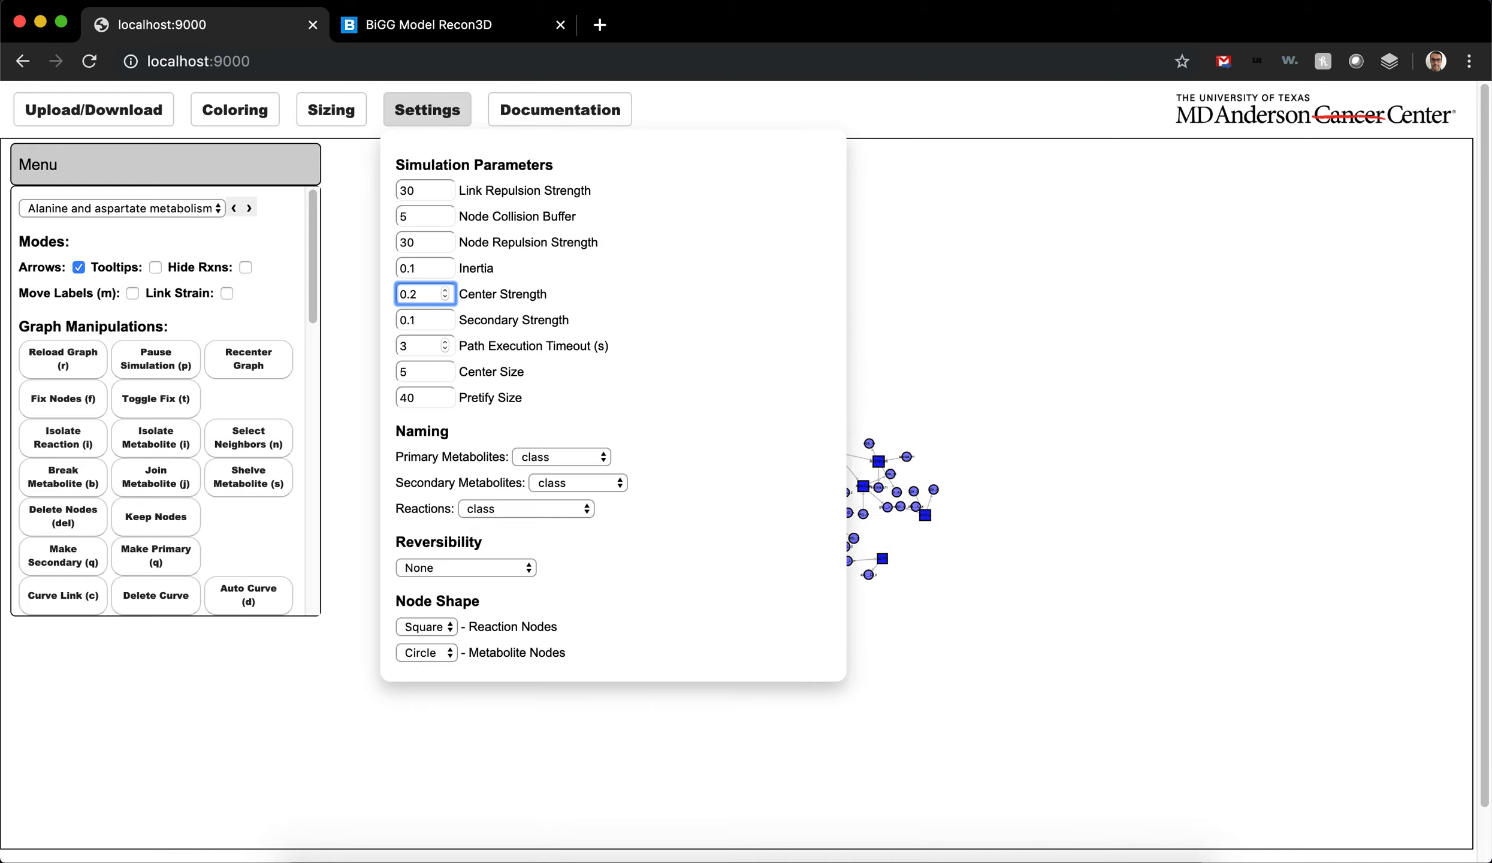
{"action": "left_click", "coordinate": [1127, 426]}
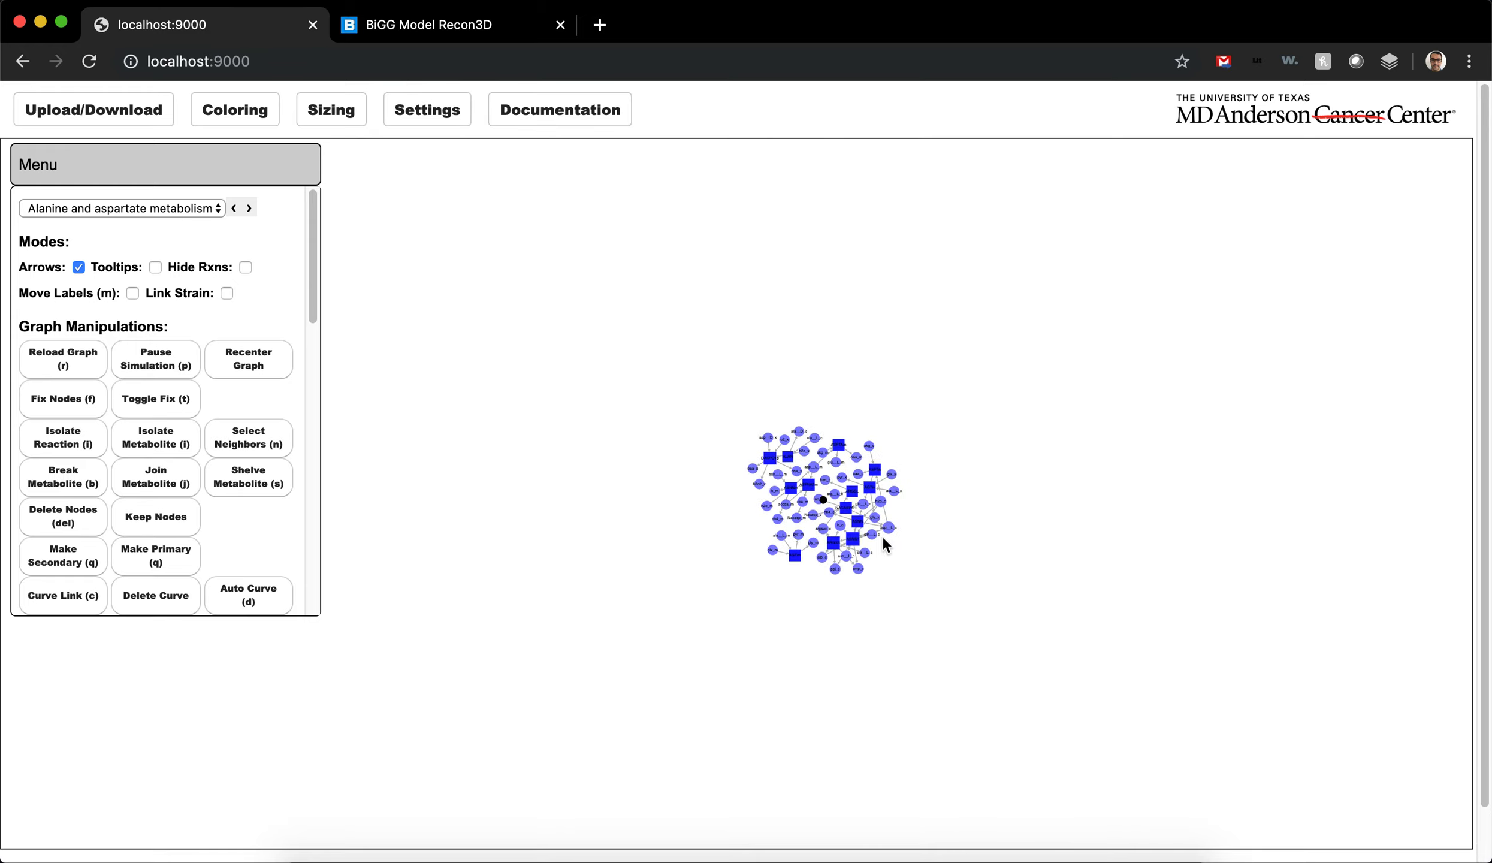
- Set the center strength to 0 and close the settings to view the graph
{"action": "left_click", "coordinate": [440, 108]}
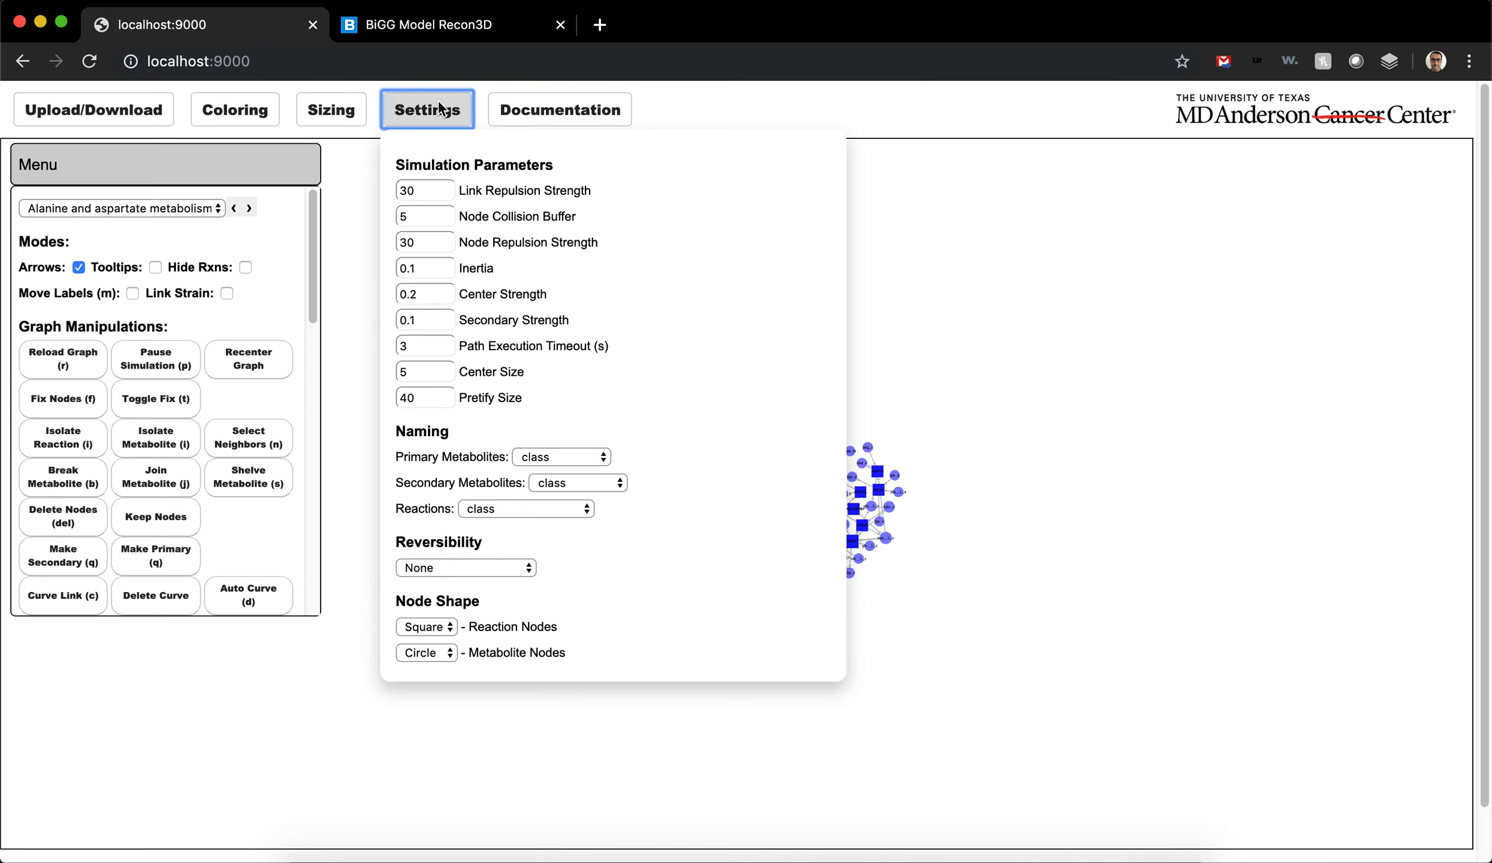
{"action": "left_click_drag", "start_coordinate": [423, 296], "coordinate": [387, 300]}
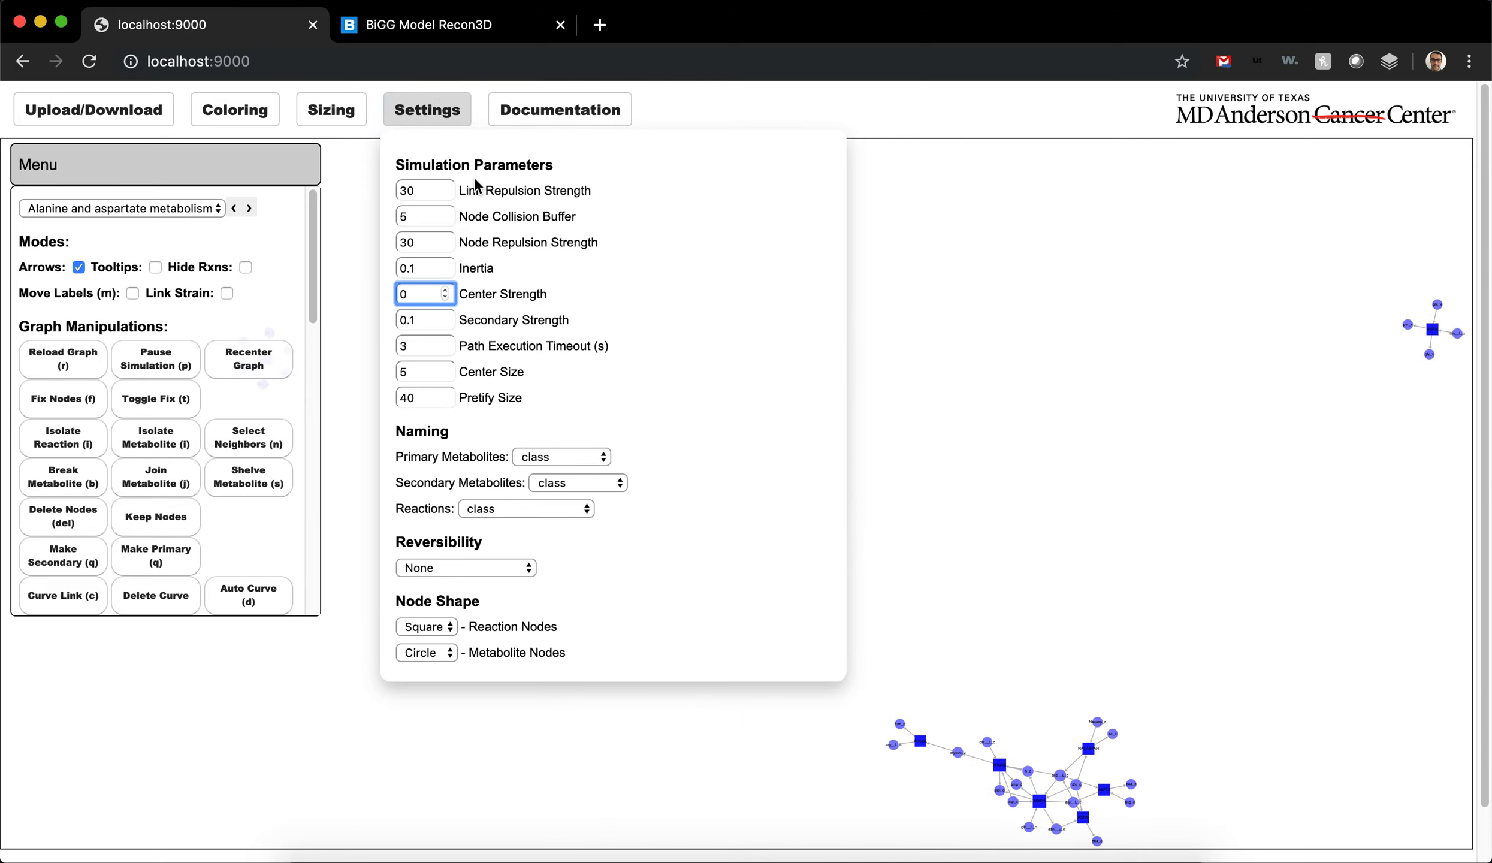
{"action": "left_click", "coordinate": [436, 115]}
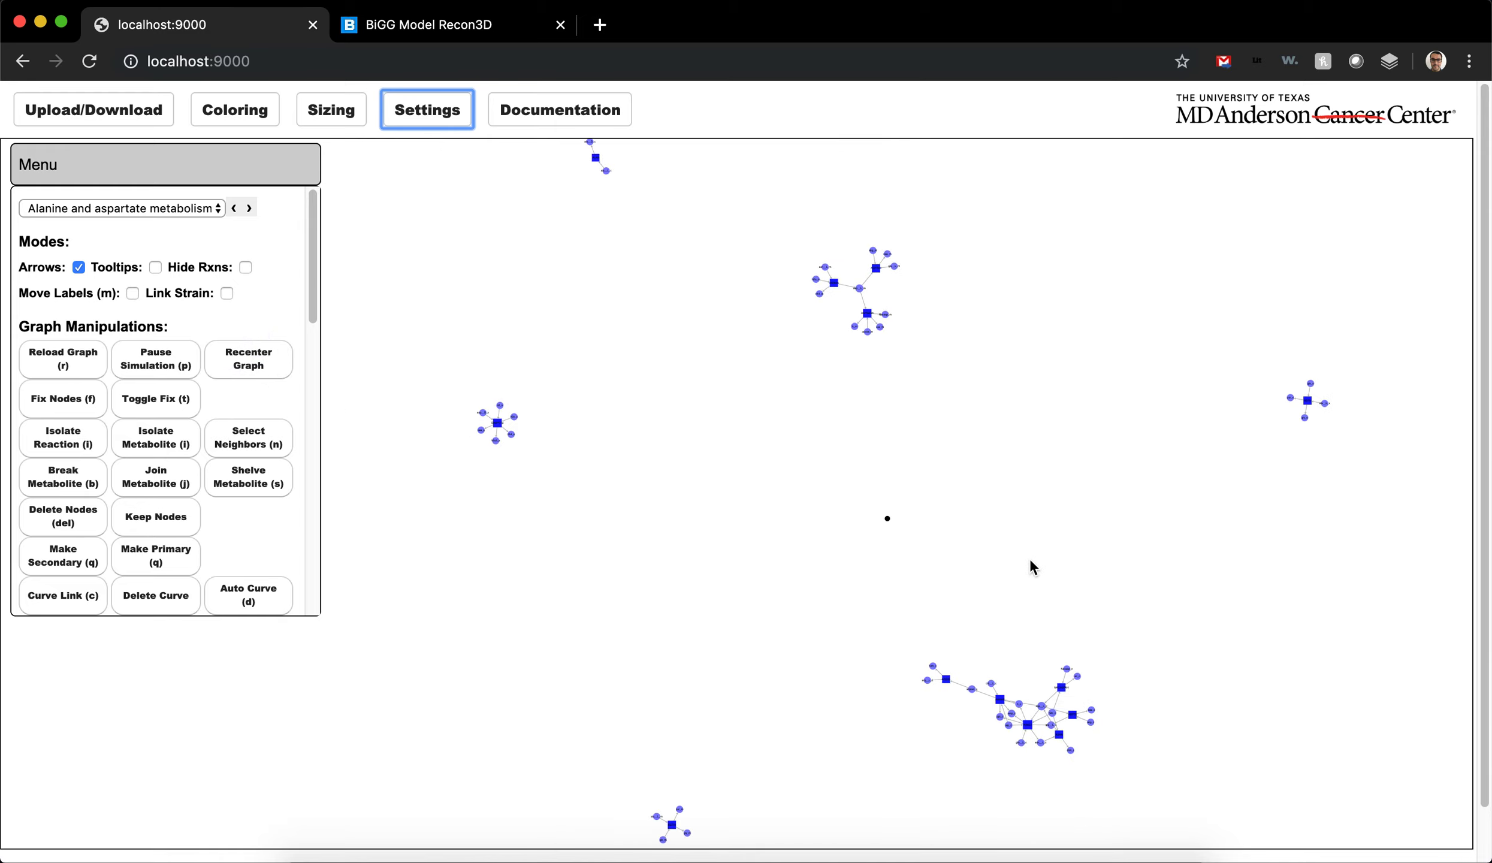
- Pull the isolated six-metabolite reaction cluster far across the canvas to examine its motion without center attraction
{"action": "left_click", "coordinate": [508, 440]}
{"action": "left_click_drag", "start_coordinate": [508, 446], "coordinate": [3, 831]}
{"action": "left_click_drag", "start_coordinate": [565, 658], "coordinate": [1423, 271]}
{"action": "left_click_drag", "start_coordinate": [830, 453], "coordinate": [284, 740]}
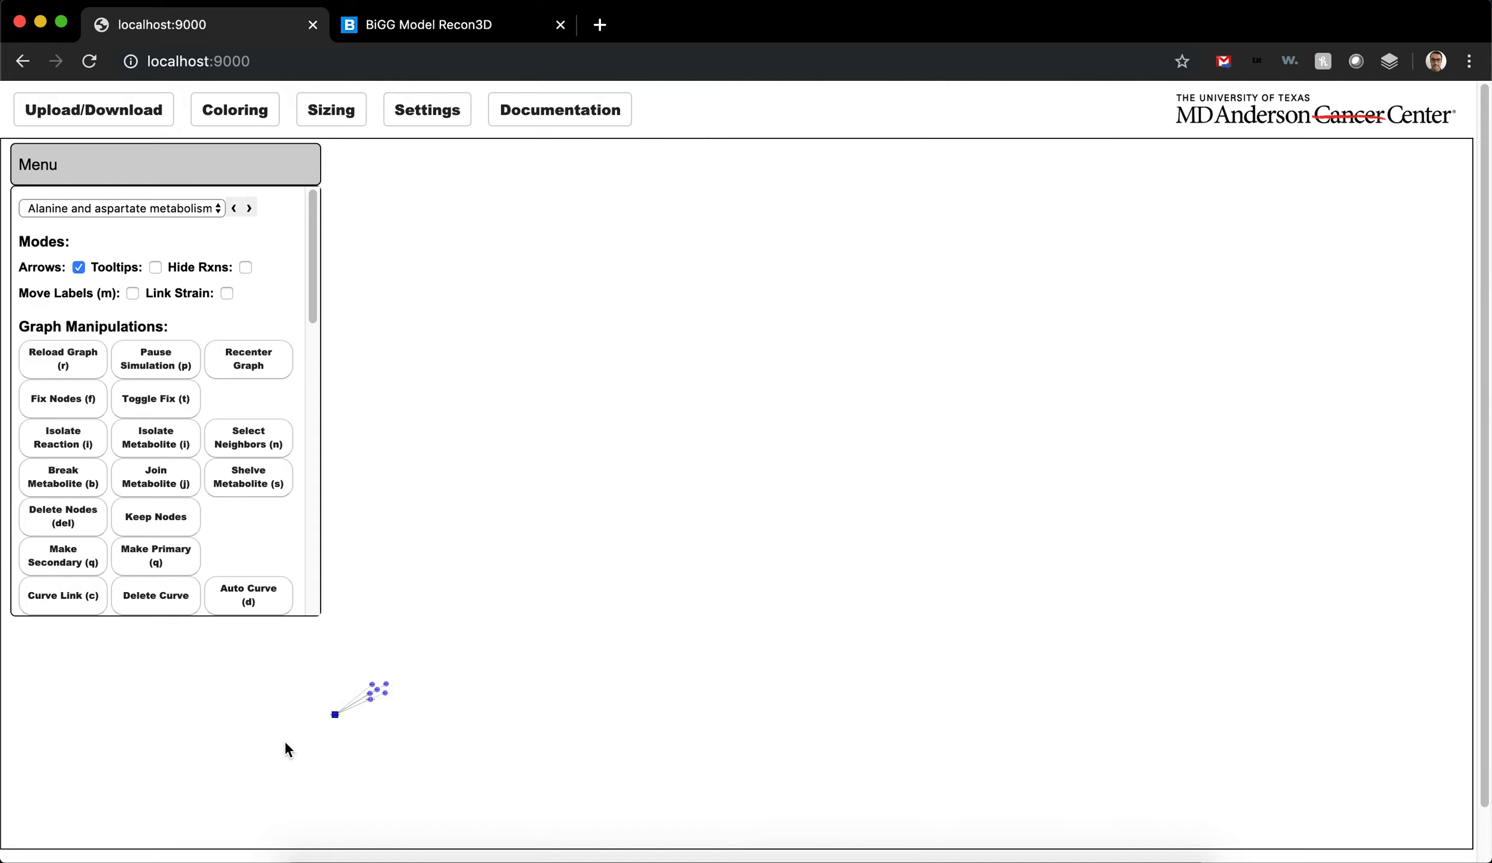
{"action": "left_click_drag", "start_coordinate": [777, 518], "coordinate": [599, 518]}
{"action": "scroll", "coordinate": [738, 419], "scroll_direction": "up", "scroll_amount": 10}
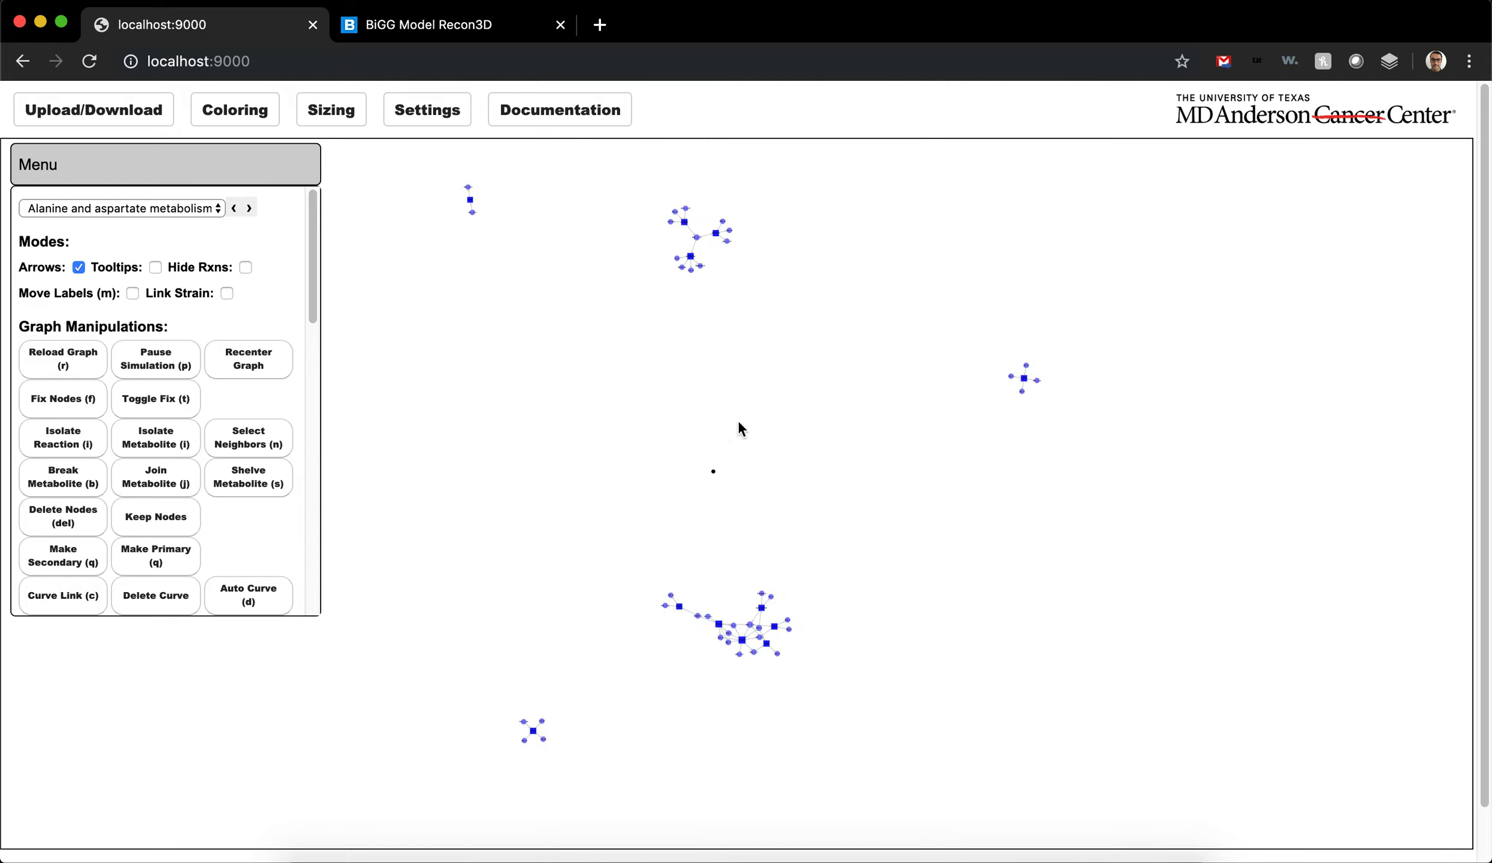
{"action": "left_click_drag", "start_coordinate": [711, 528], "coordinate": [740, 453]}
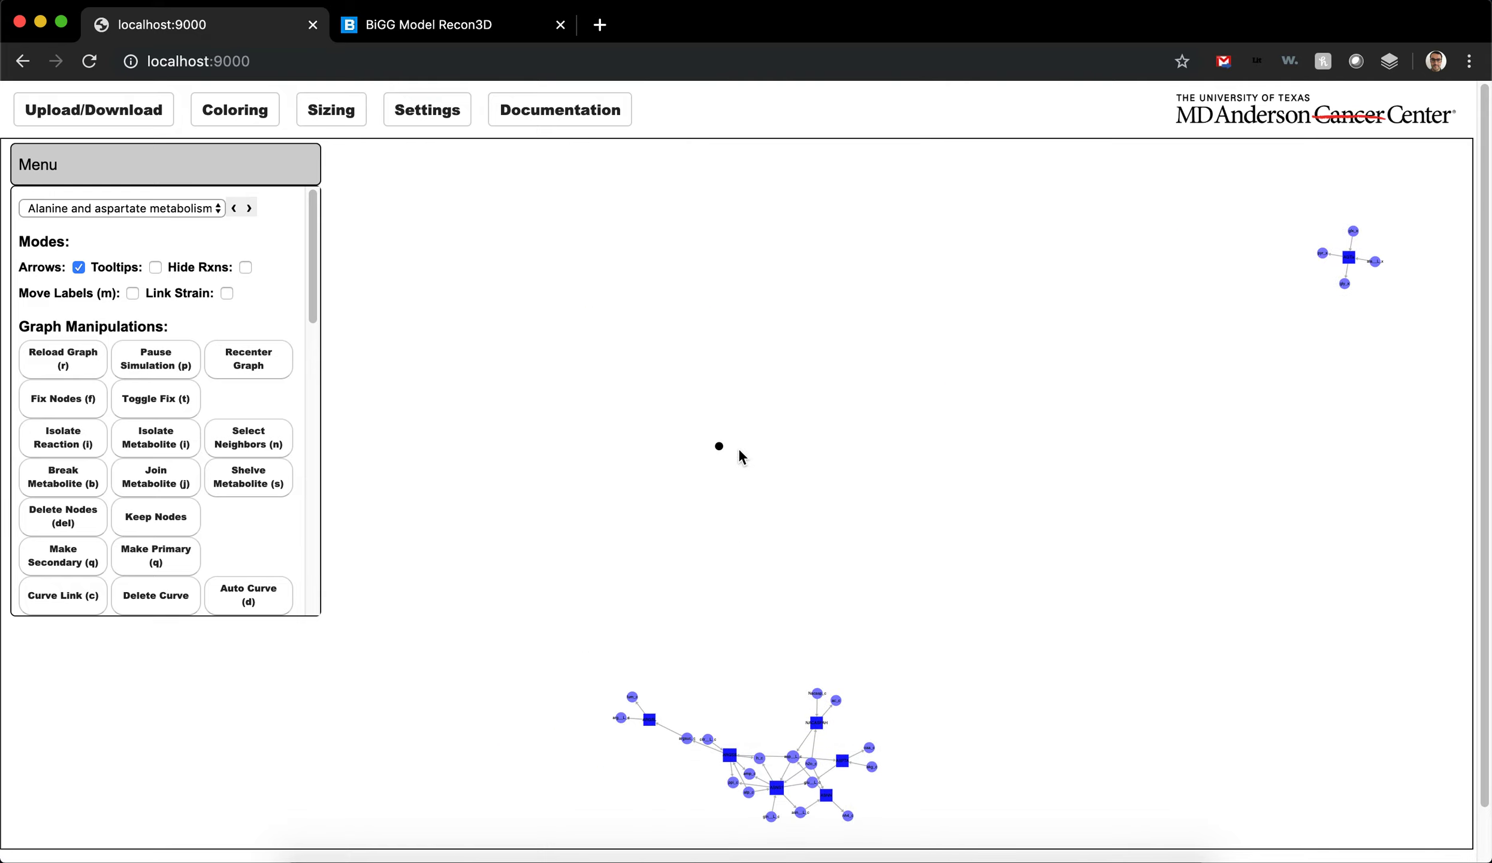
- Set the center strength to 0.01 and close the settings
{"action": "left_click", "coordinate": [427, 109]}
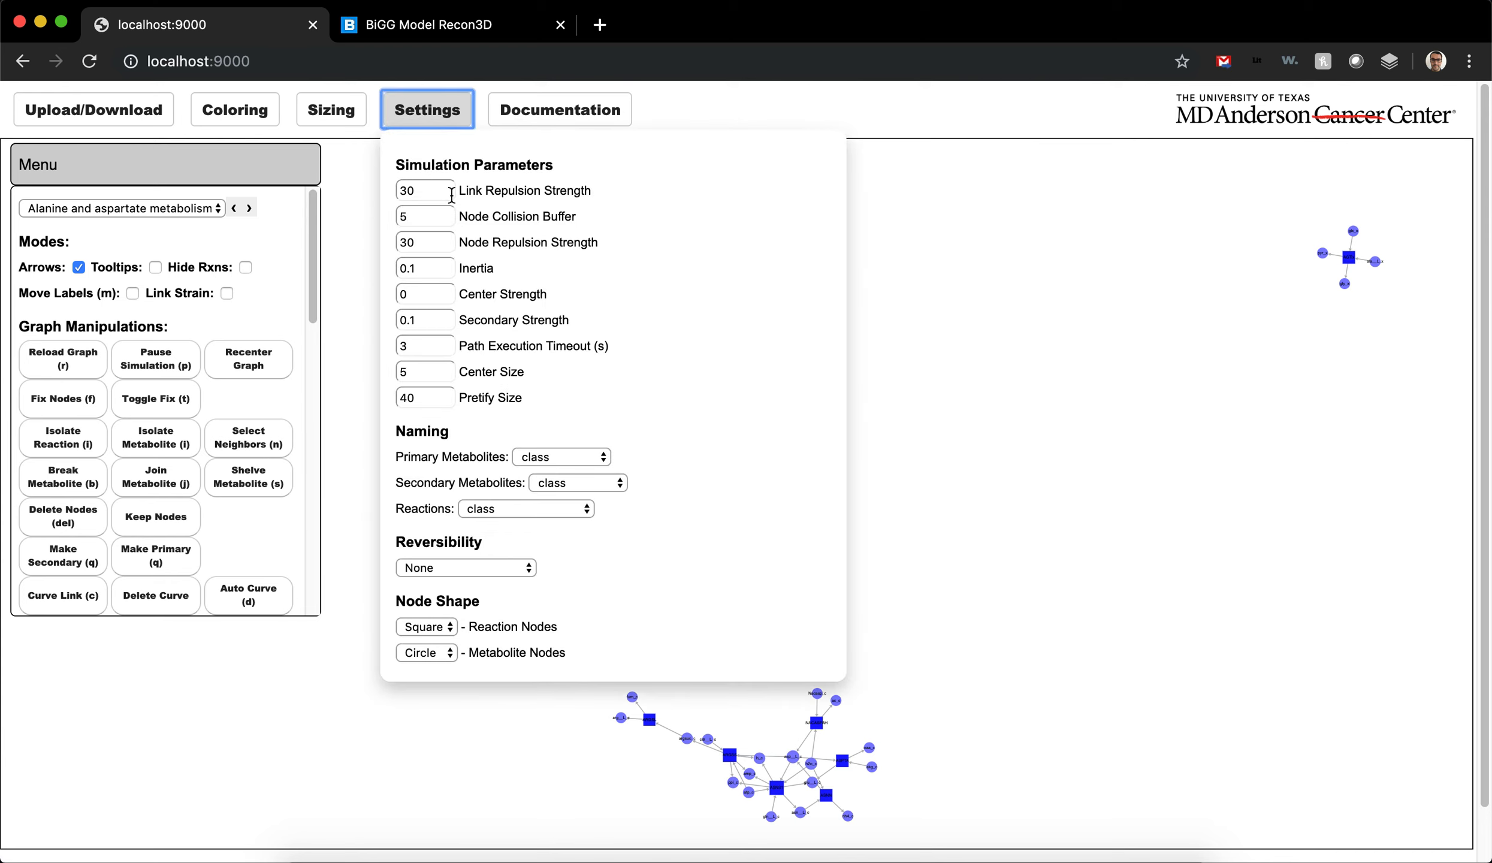
{"action": "left_click", "coordinate": [446, 290]}
{"action": "left_click", "coordinate": [441, 115]}
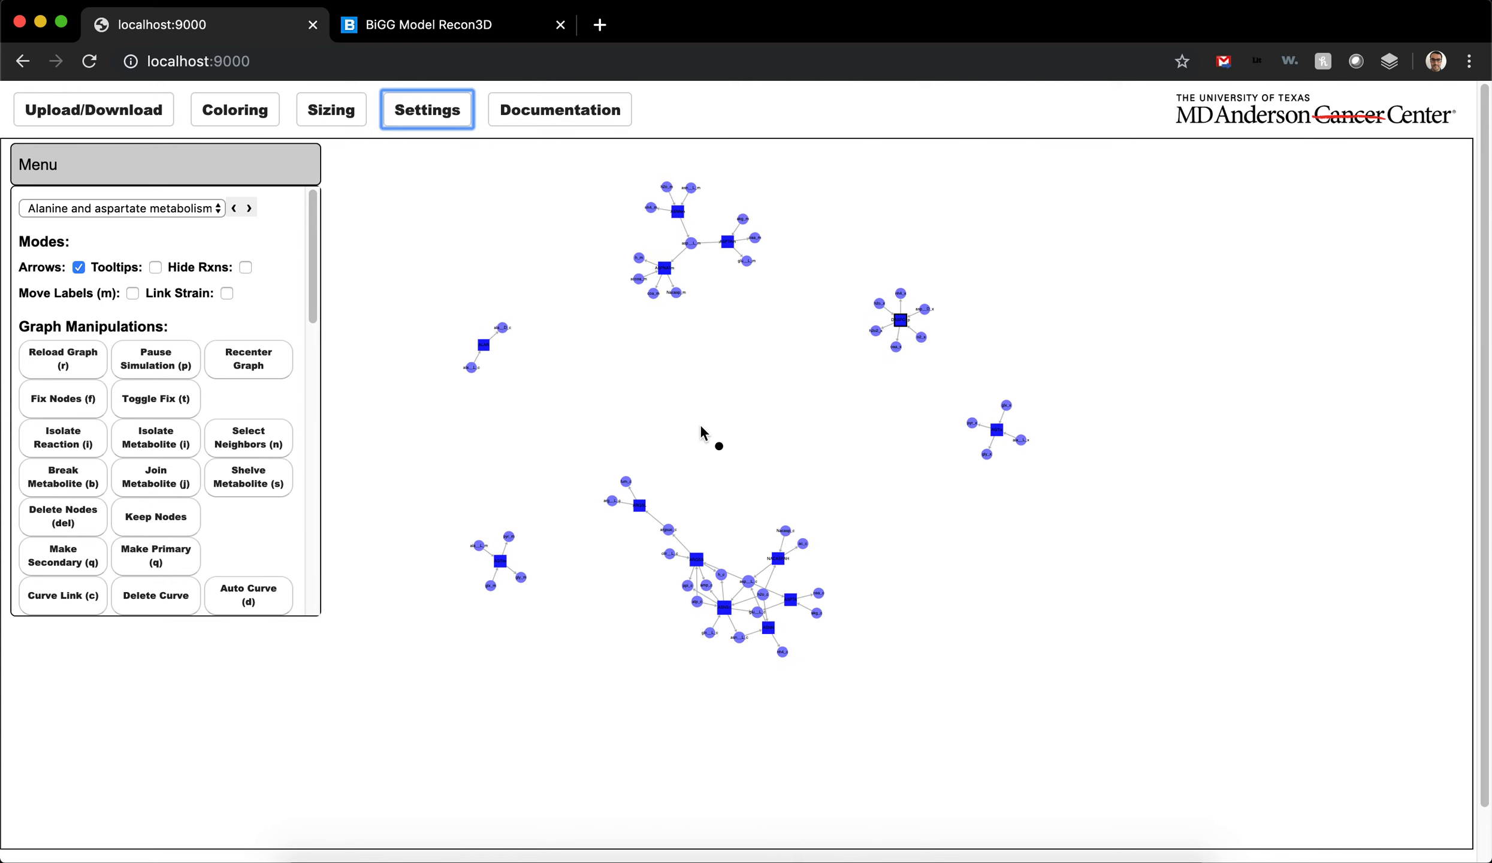
- Set the center size to 0 and close the settings
{"action": "left_click", "coordinate": [415, 110]}
{"action": "left_click", "coordinate": [445, 376]}
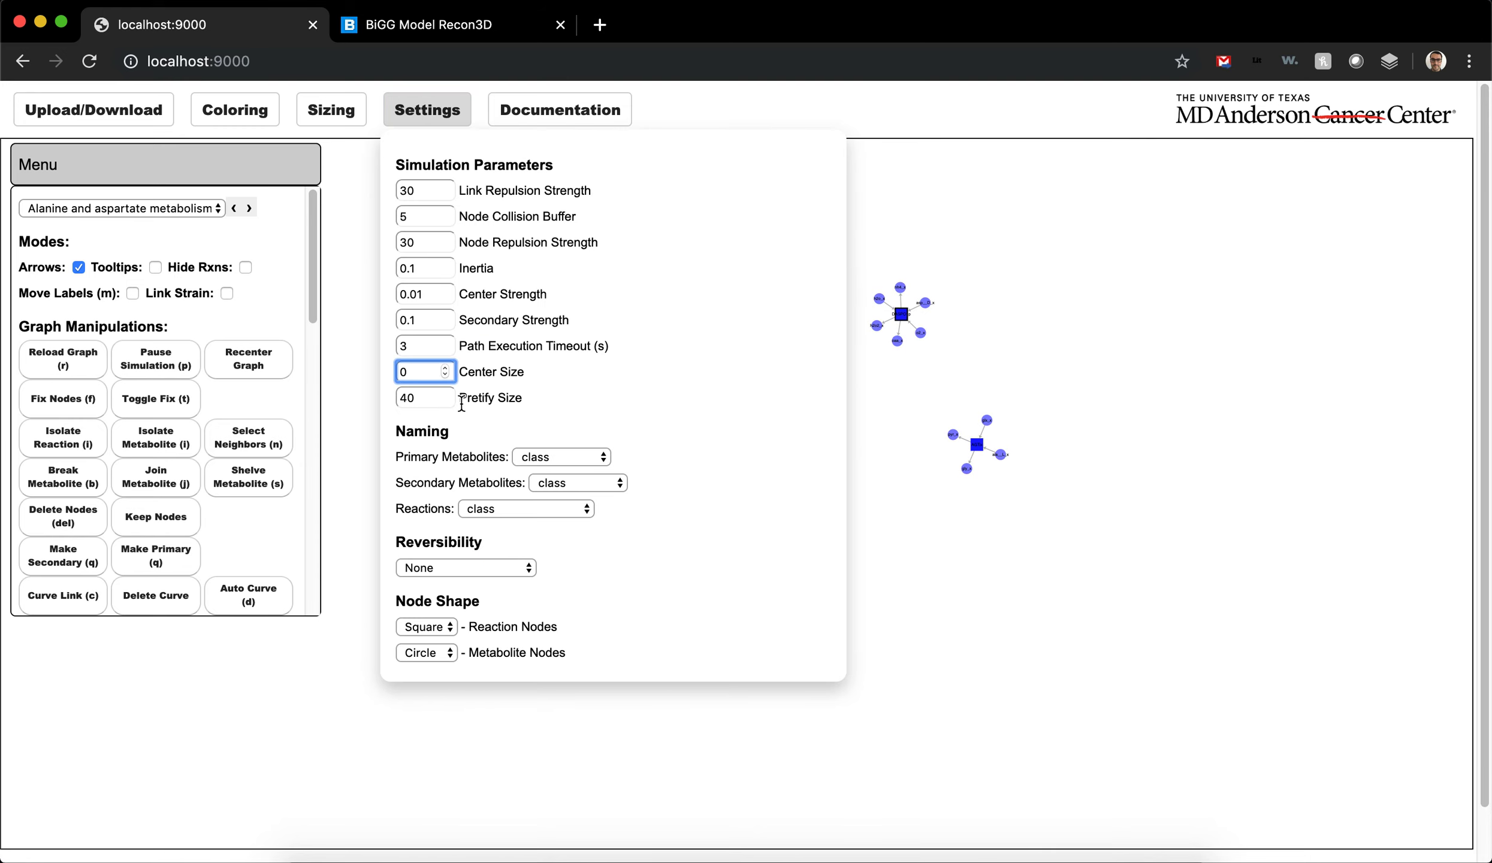
{"action": "left_click", "coordinate": [453, 117]}
- Select the isolated four-metabolite reaction near the menu and apply Pretify Reactions to it
{"action": "left_click", "coordinate": [508, 549]}
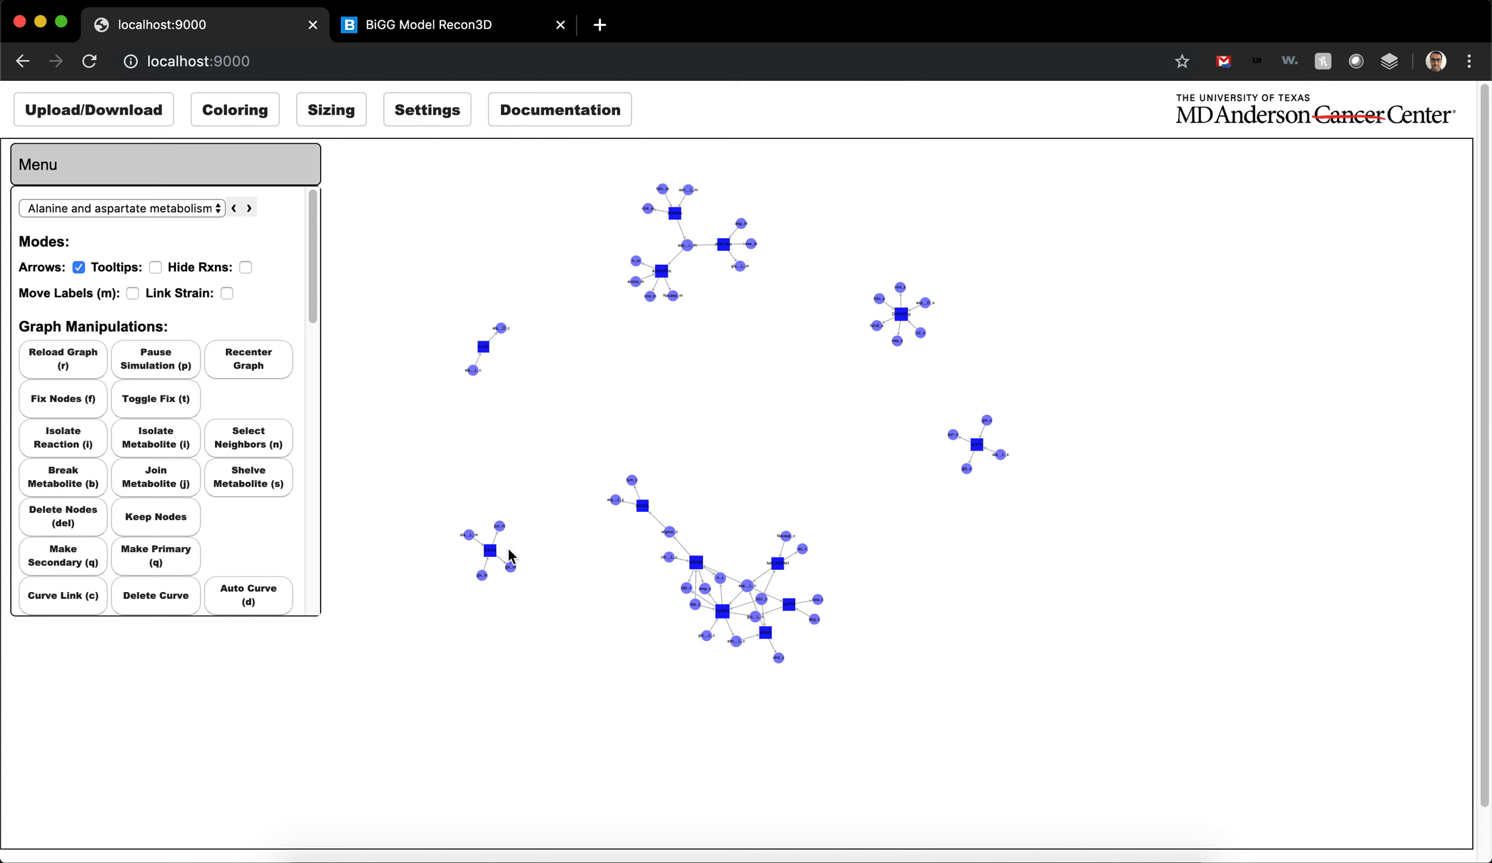
{"action": "scroll", "coordinate": [247, 517], "scroll_direction": "down", "scroll_amount": 5}
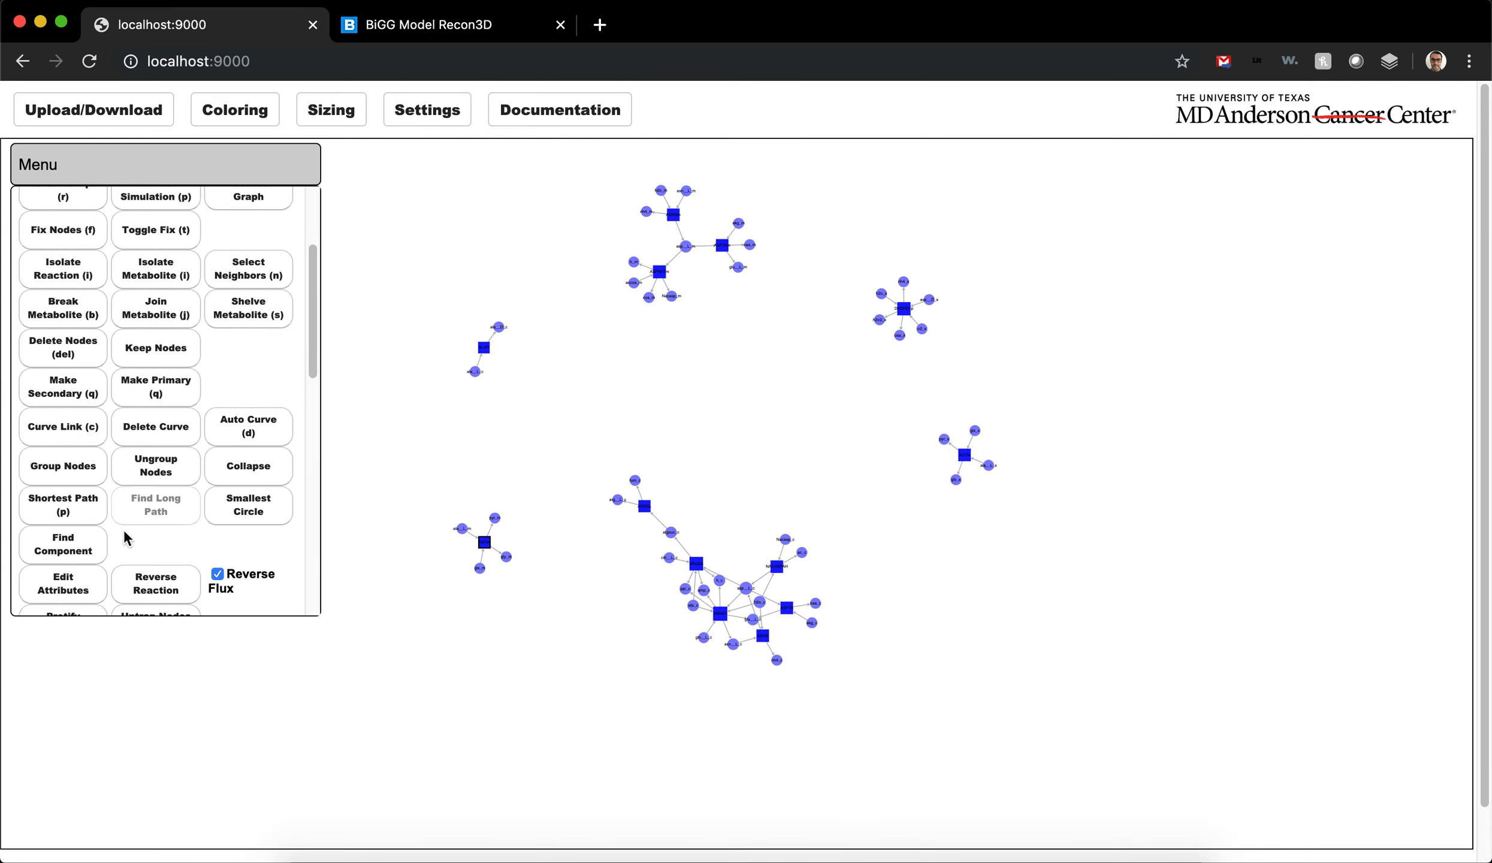
{"action": "scroll", "coordinate": [111, 539], "scroll_direction": "down", "scroll_amount": 1}
{"action": "left_click", "coordinate": [63, 585]}
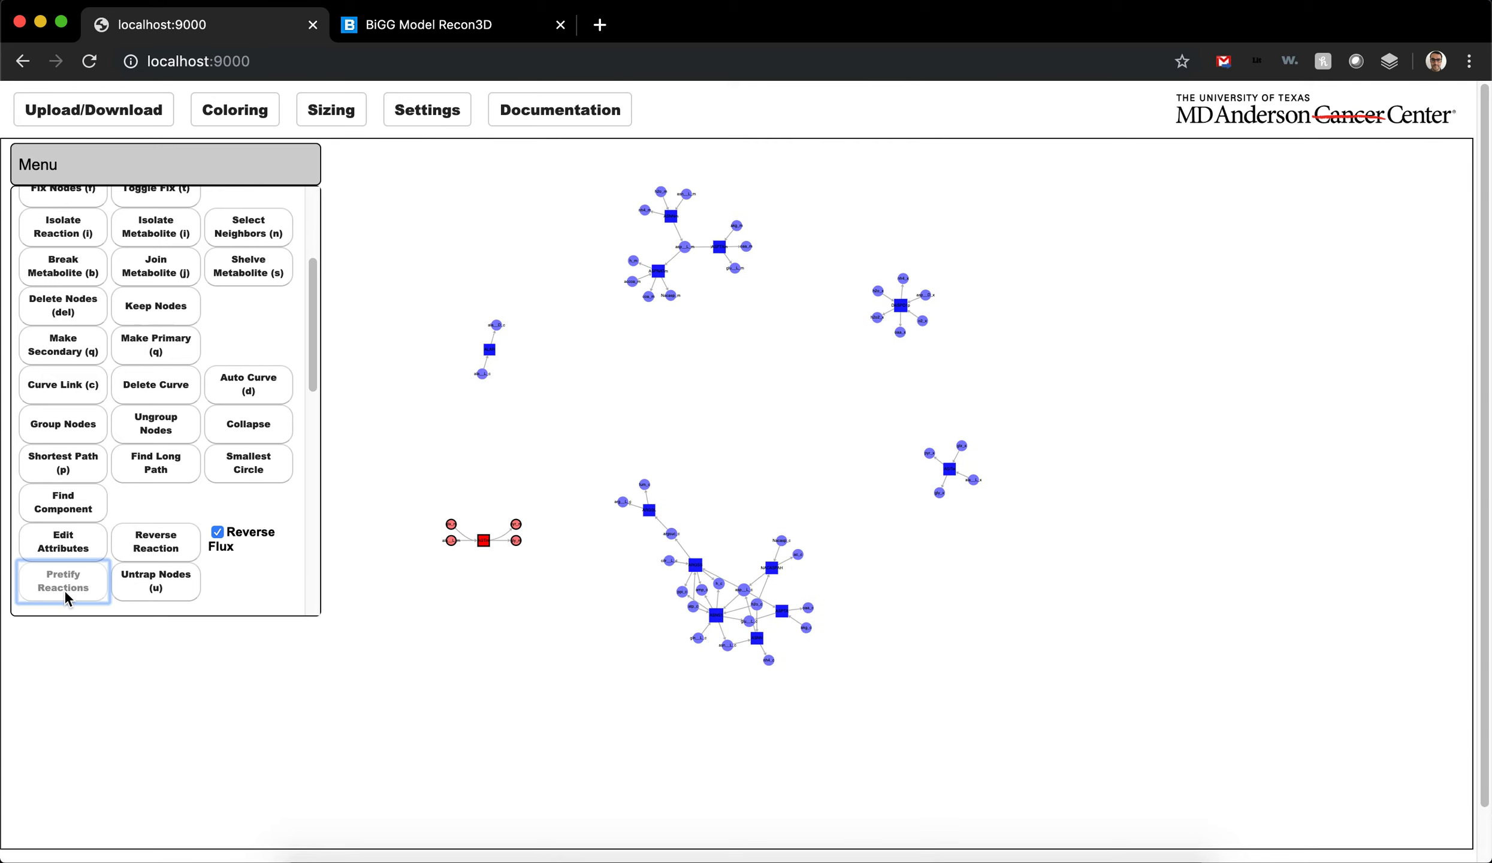
- Try a Pretify Size of 80 on the selected reaction, and restore the size to 40
{"action": "left_click", "coordinate": [427, 111]}
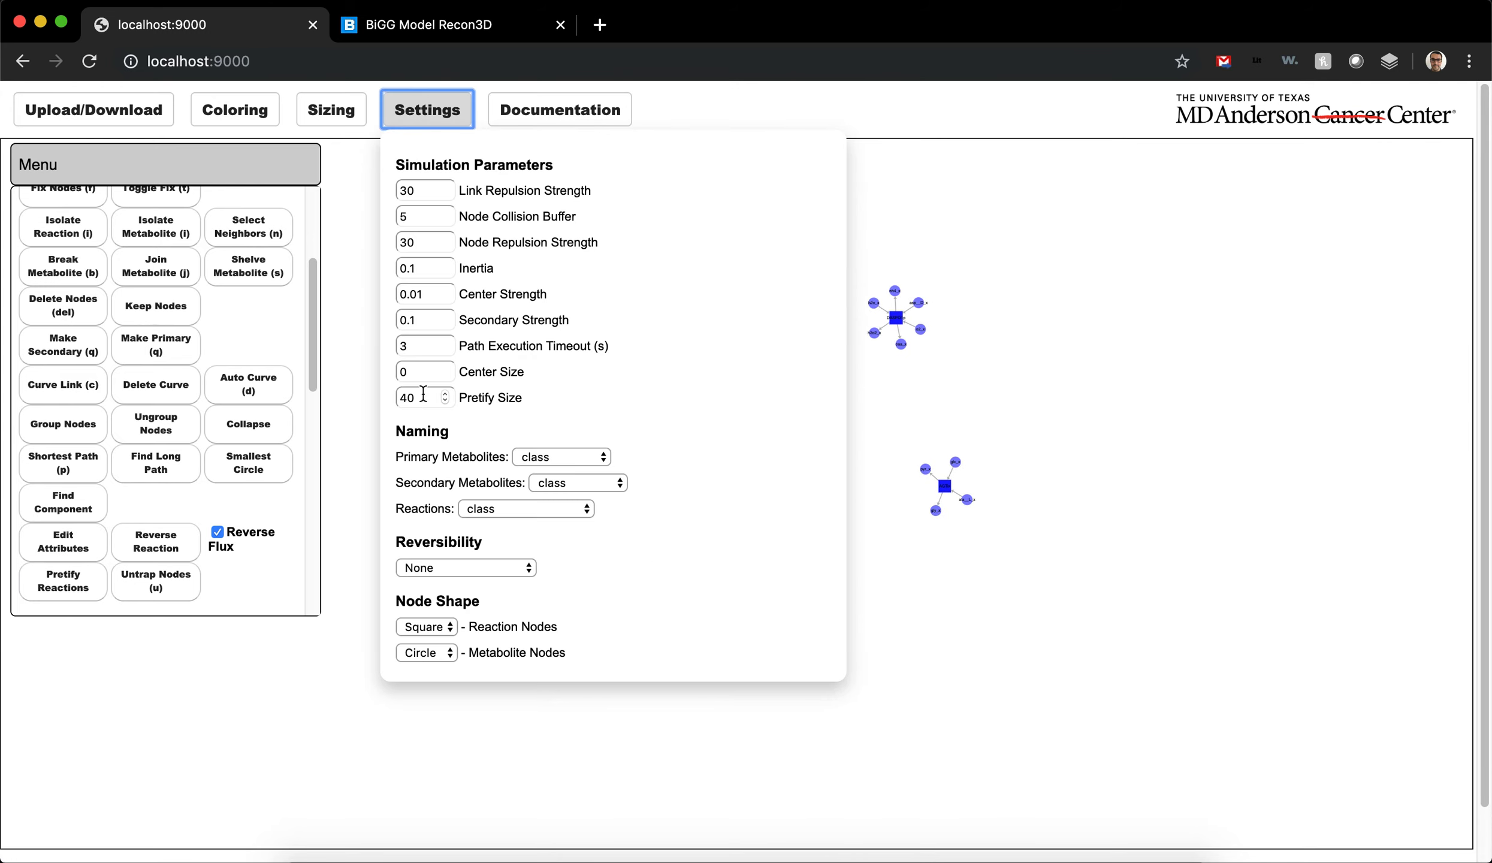
{"action": "left_click", "coordinate": [396, 398]}
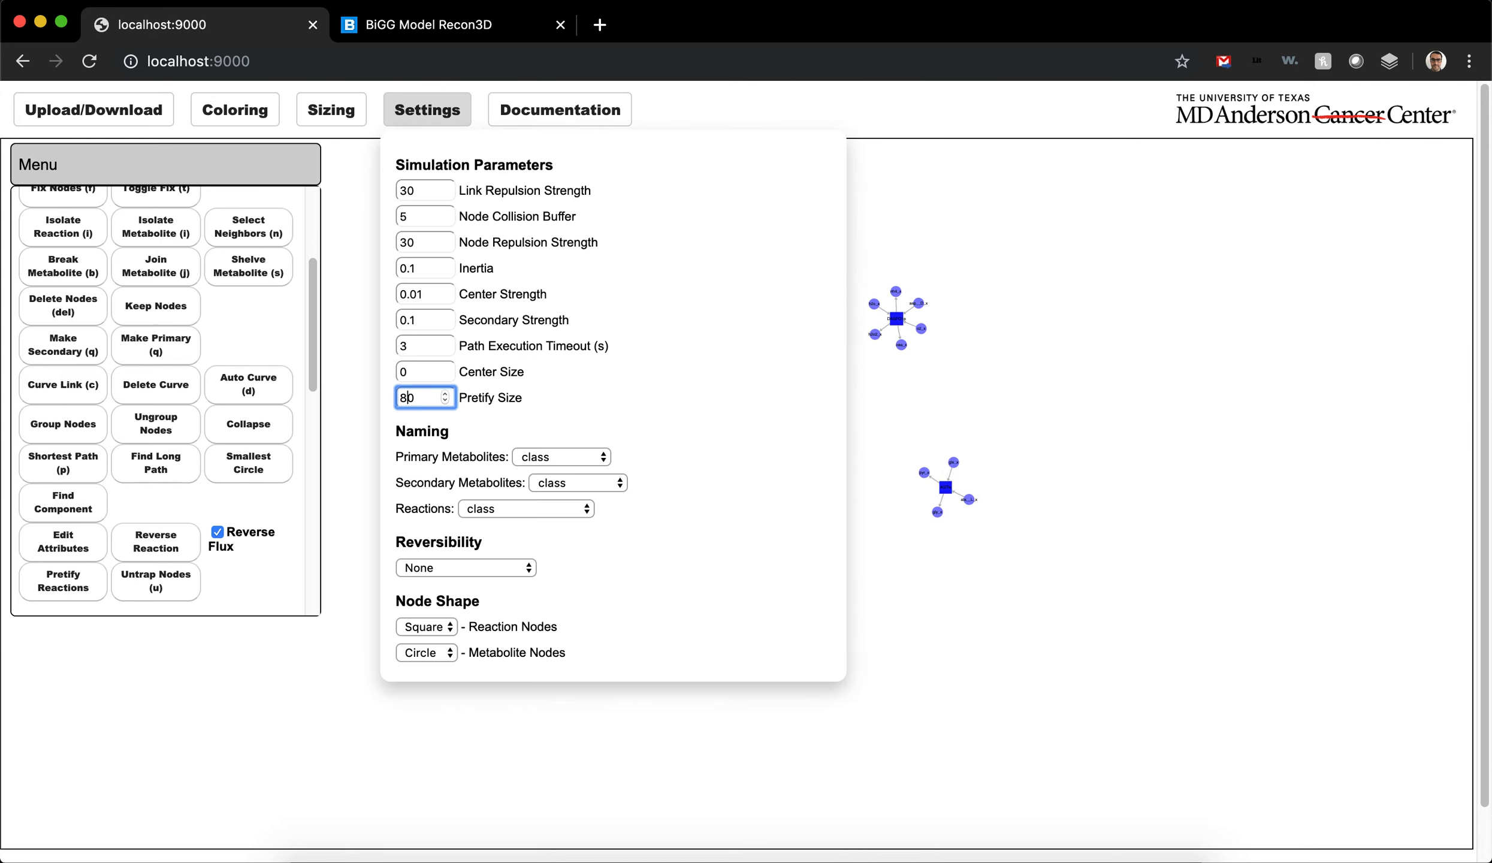
{"action": "left_click_drag", "start_coordinate": [900, 393], "coordinate": [1444, 388]}
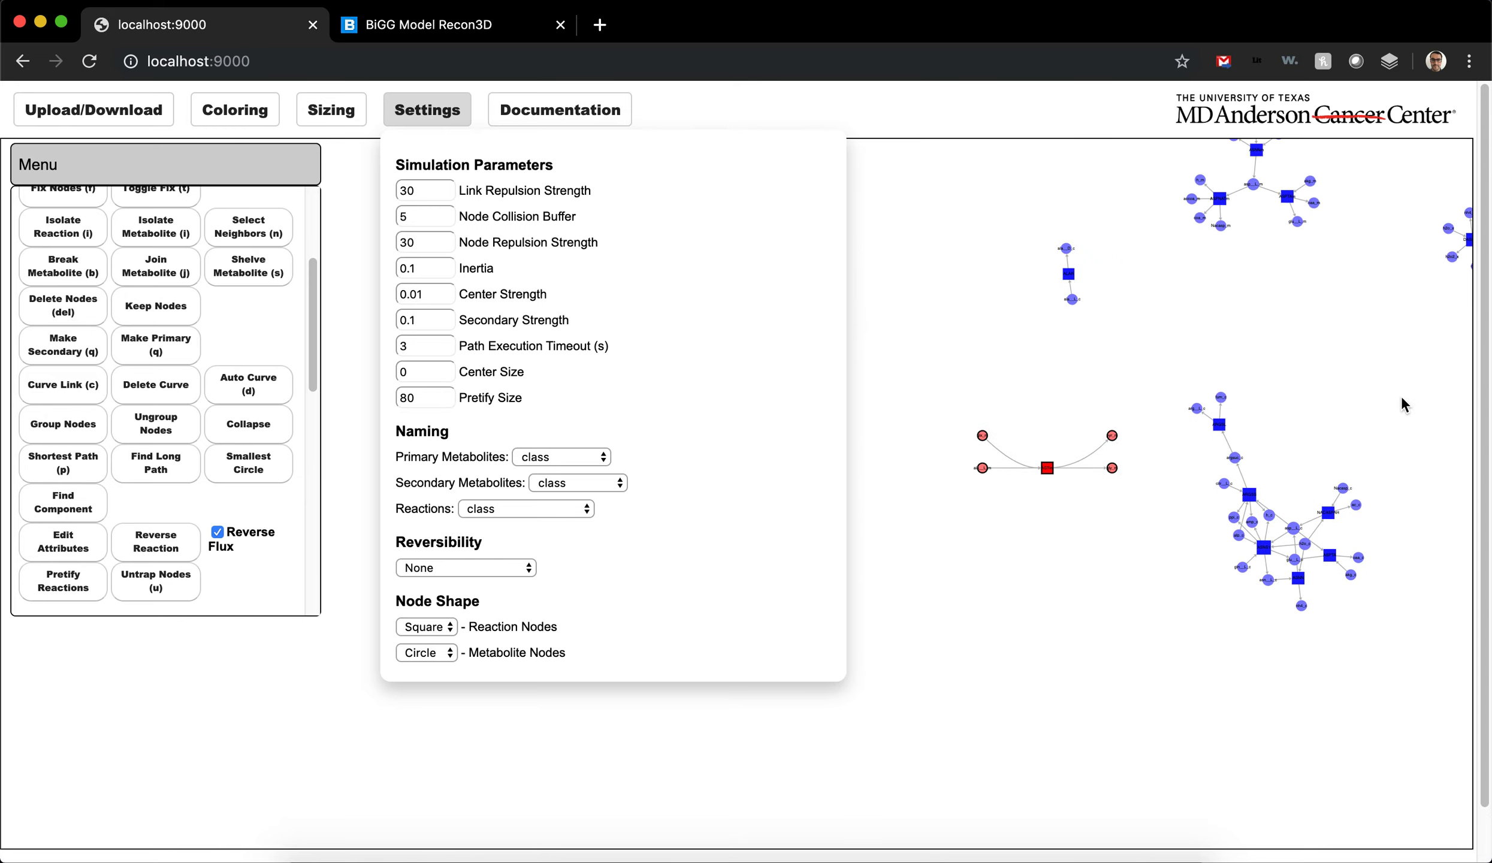
{"action": "left_click", "coordinate": [396, 399]}
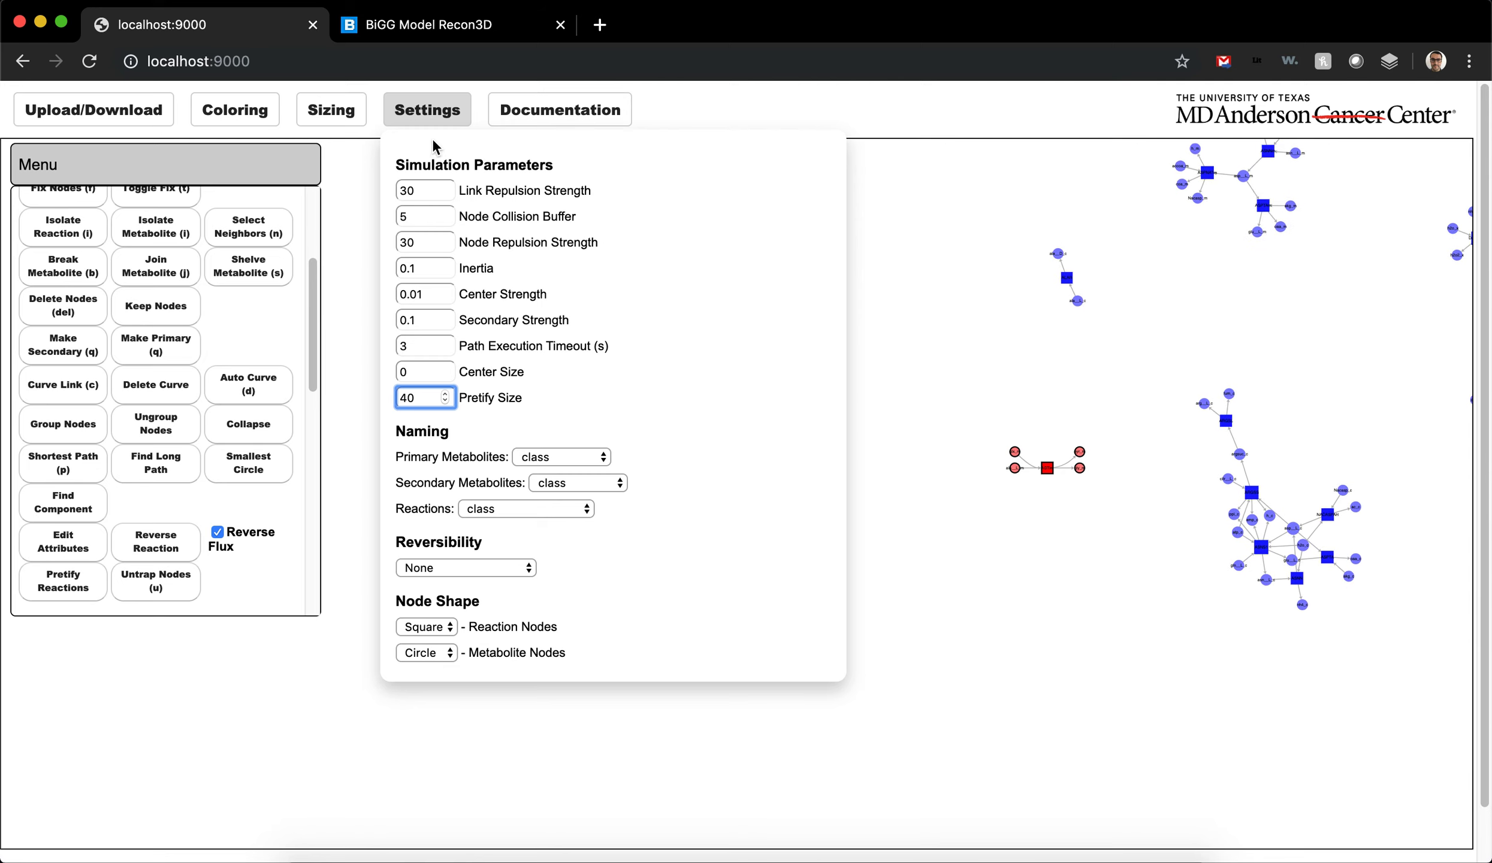
- Label the primary metabolites, secondary metabolites and reactions by name
{"action": "left_click", "coordinate": [568, 457]}
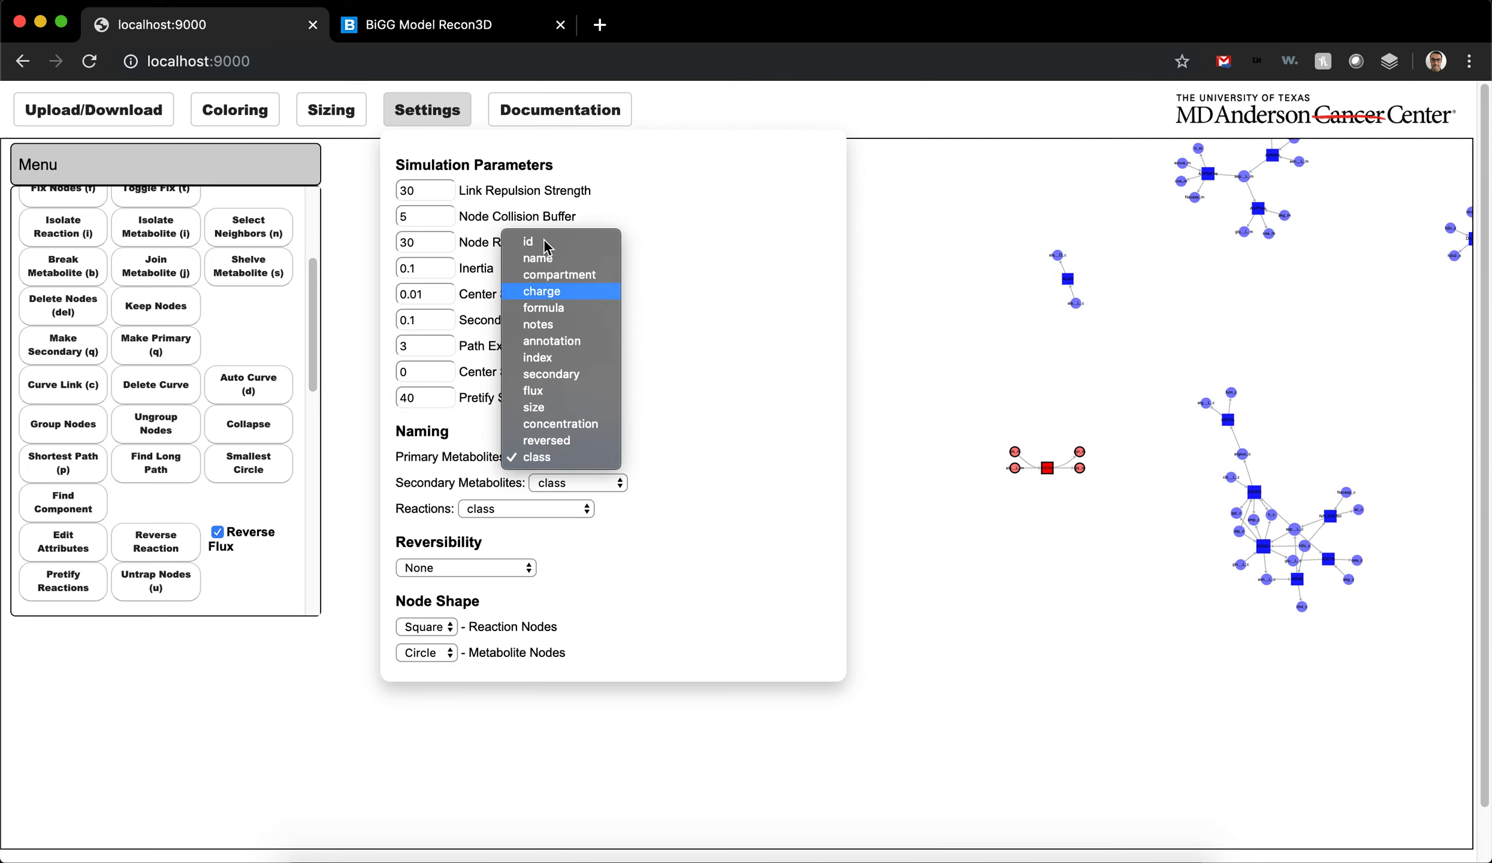
{"action": "left_click", "coordinate": [541, 259]}
{"action": "left_click", "coordinate": [565, 483]}
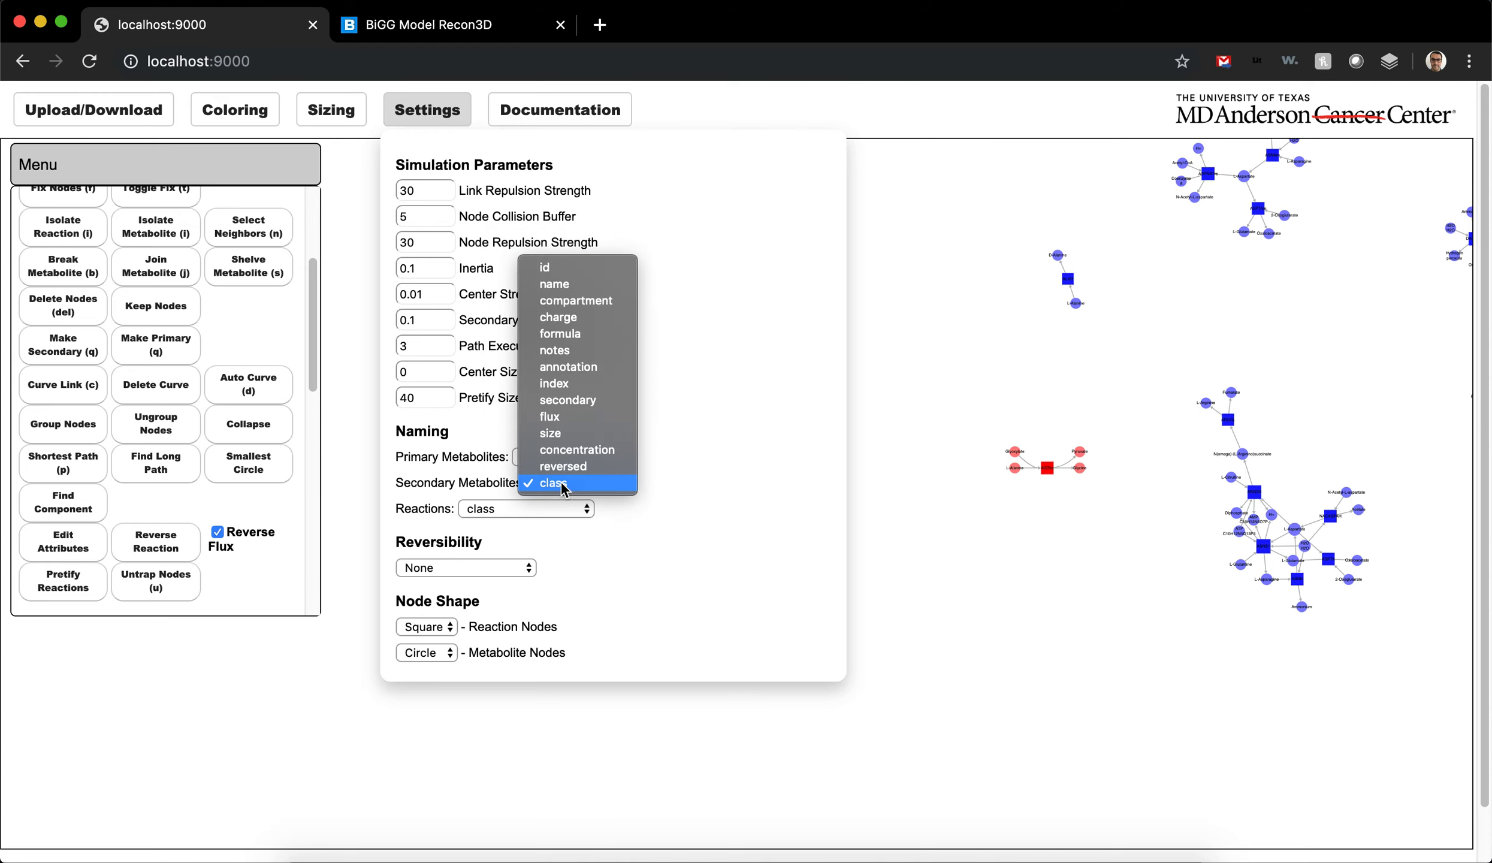
{"action": "left_click", "coordinate": [555, 283]}
{"action": "left_click", "coordinate": [576, 508]}
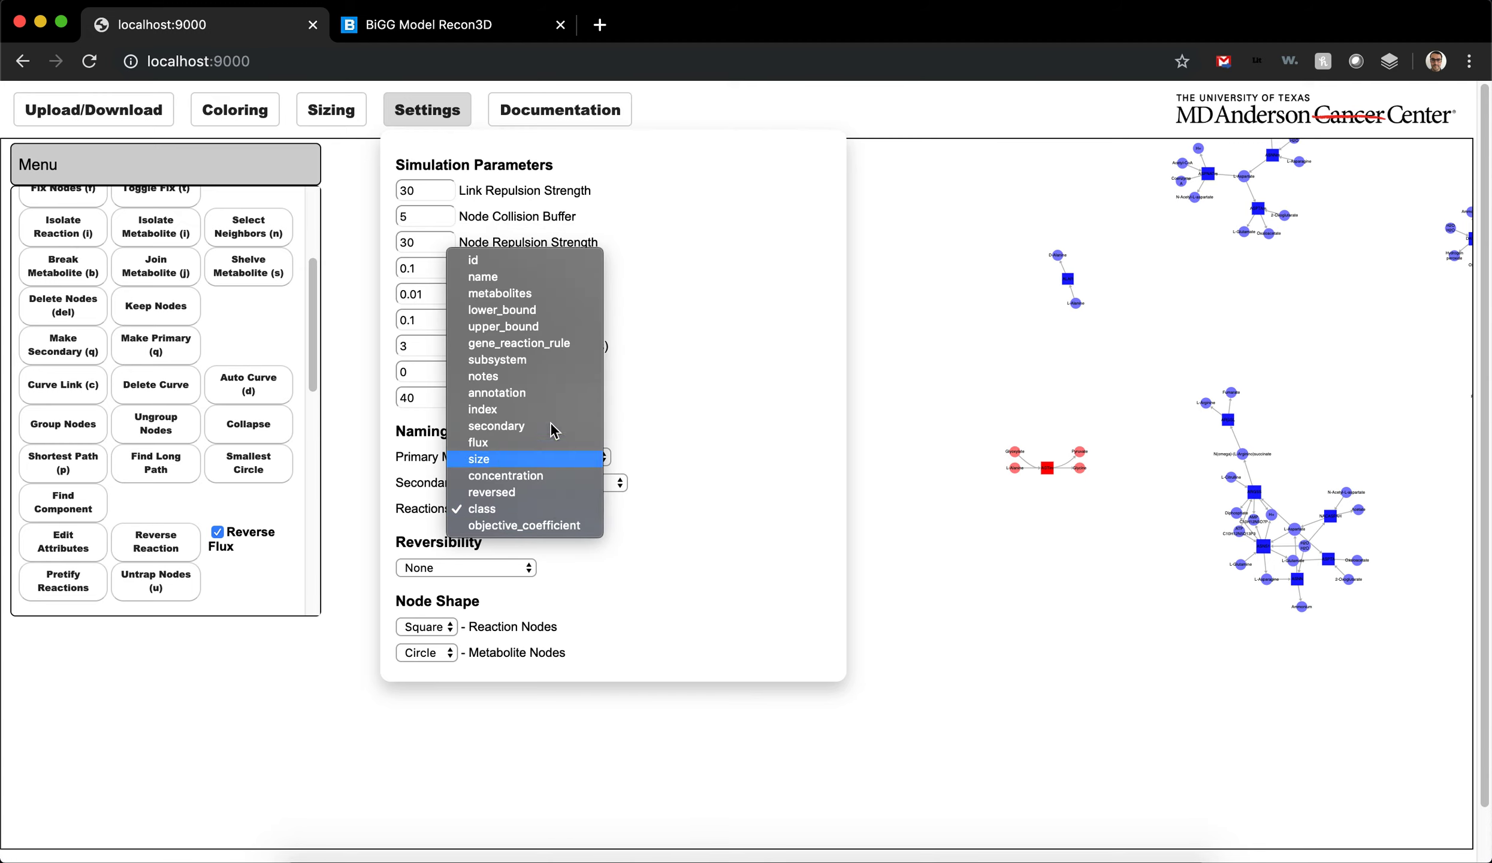
{"action": "left_click", "coordinate": [536, 279]}
{"action": "scroll", "coordinate": [1053, 438], "scroll_direction": "up", "scroll_amount": 5}
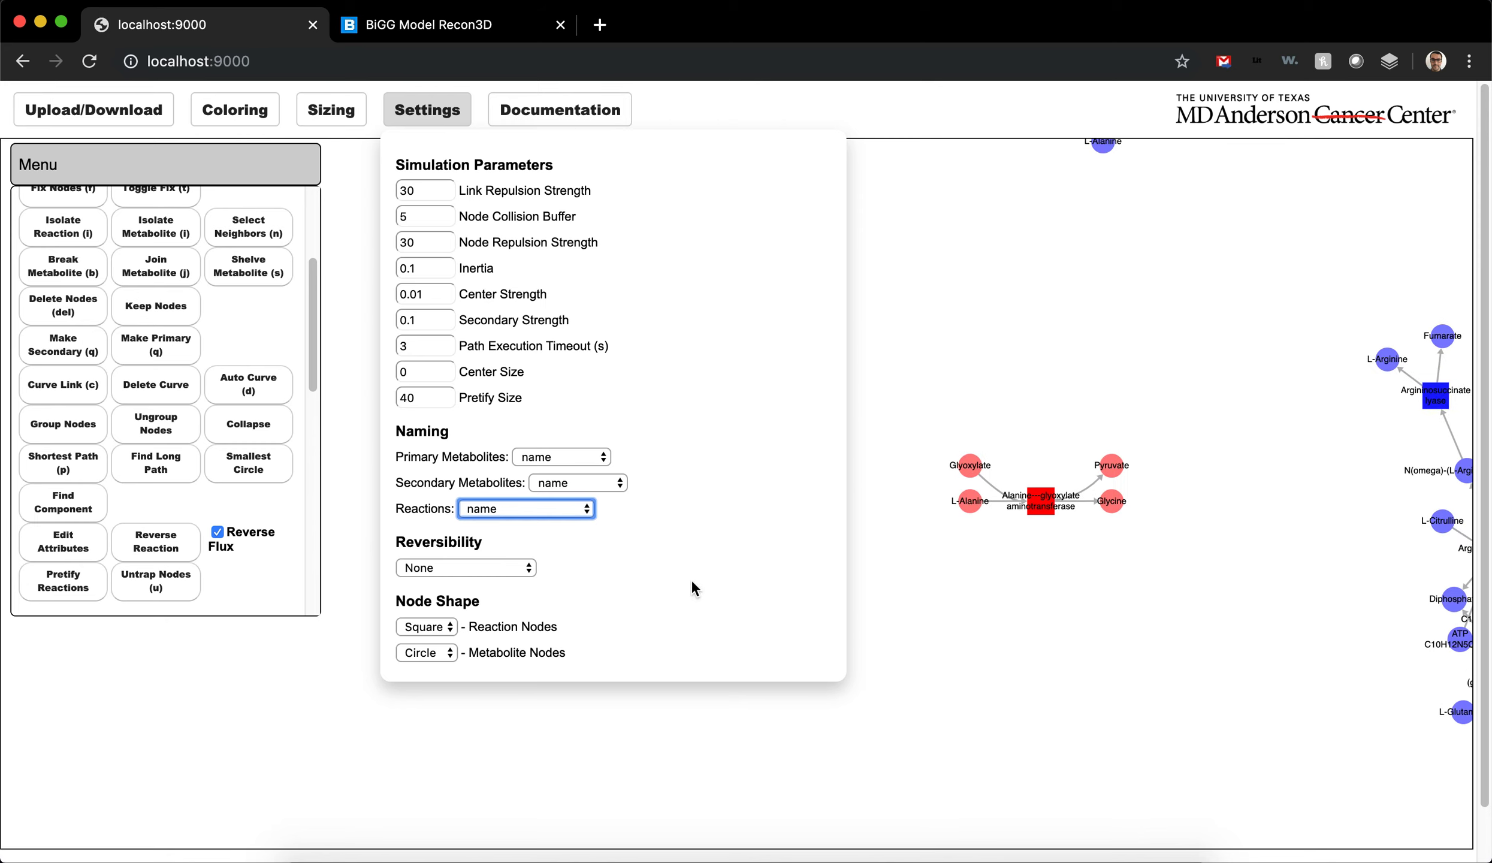
{"action": "left_click", "coordinate": [1204, 521]}
{"action": "scroll", "coordinate": [1203, 522], "scroll_direction": "up", "scroll_amount": 2}
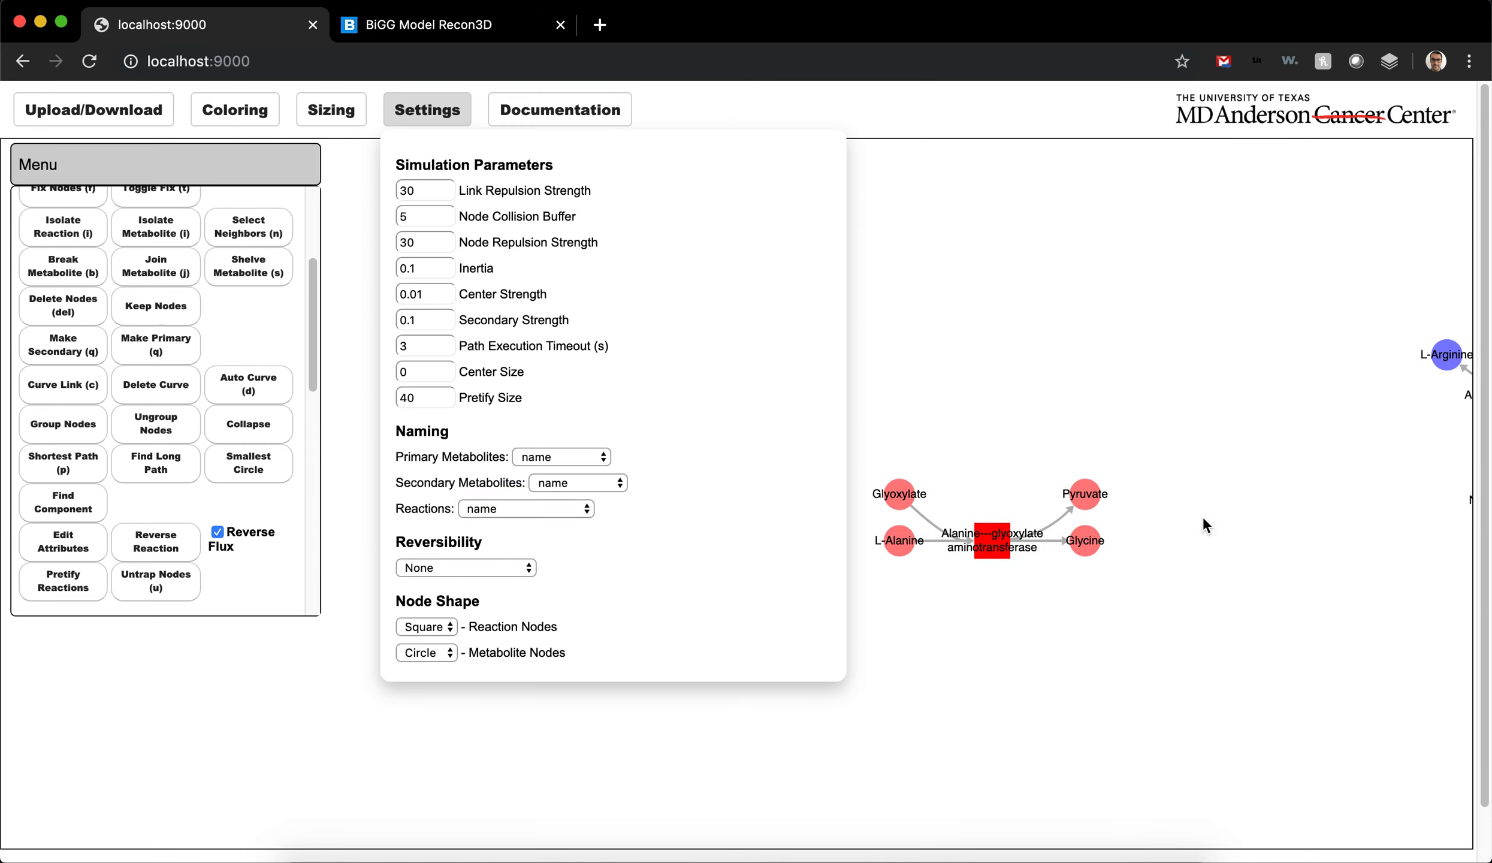
- Review the Reversibility options, close the settings, and examine the link directions across the named reactions
{"action": "left_click", "coordinate": [474, 566]}
{"action": "left_click", "coordinate": [474, 566]}
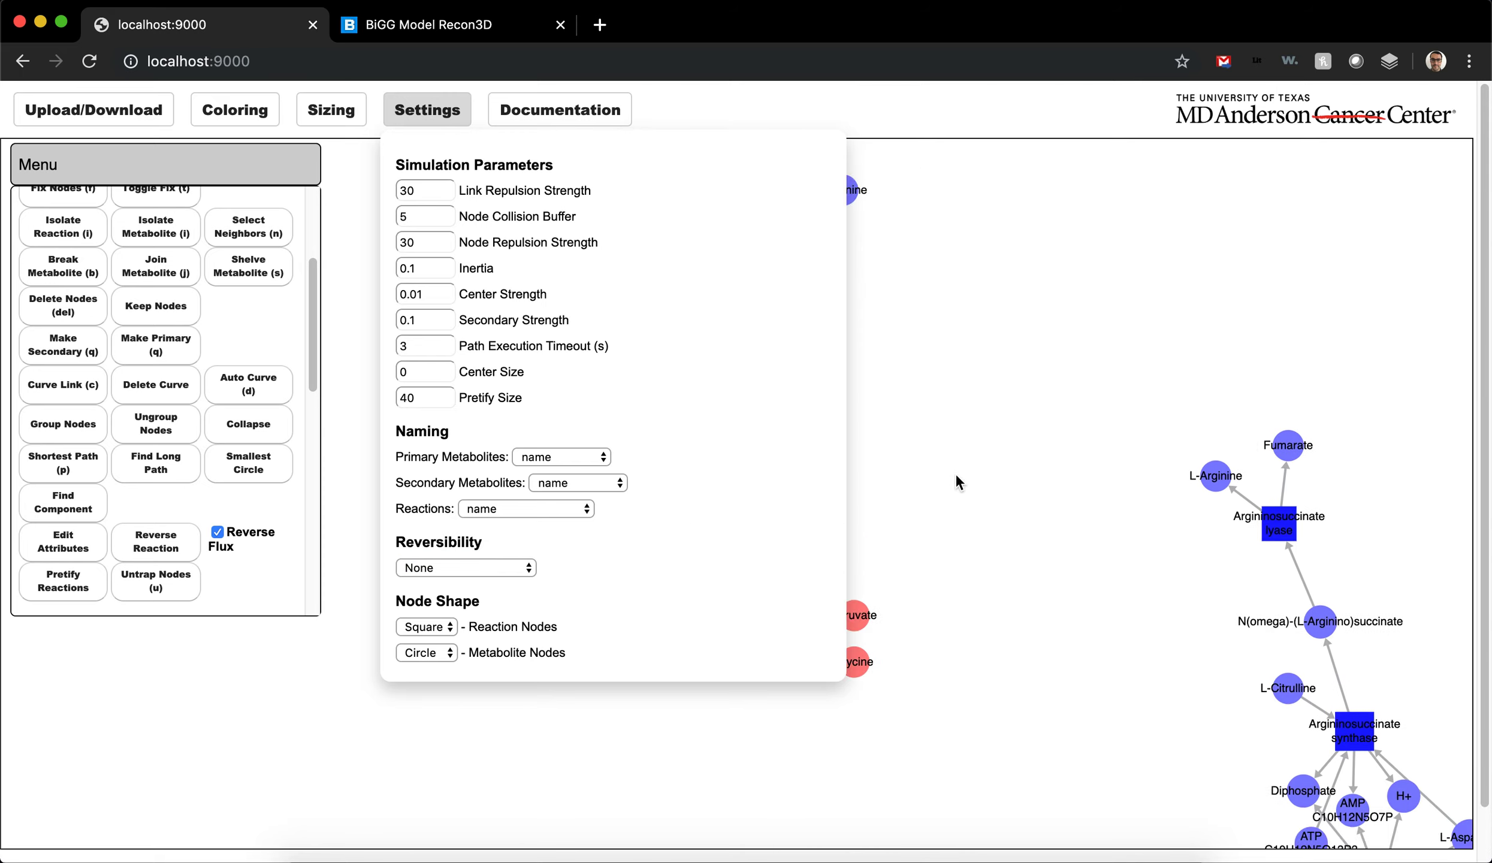
{"action": "left_click", "coordinate": [456, 117]}
{"action": "scroll", "coordinate": [913, 473], "scroll_direction": "down", "scroll_amount": 2}
{"action": "left_click_drag", "start_coordinate": [1126, 584], "coordinate": [1025, 252]}
{"action": "left_click", "coordinate": [950, 426]}
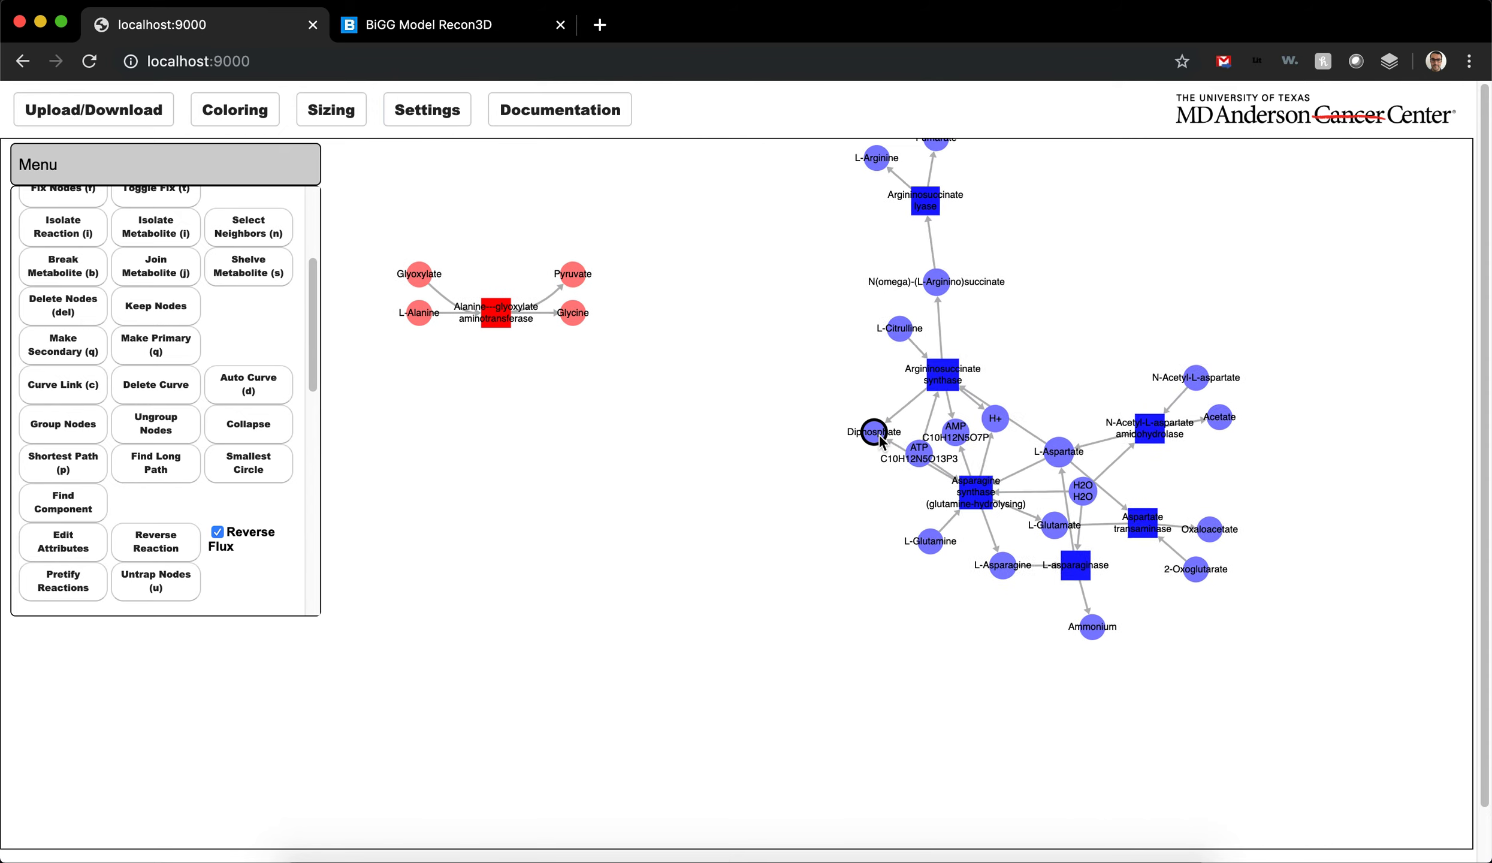
{"action": "scroll", "coordinate": [936, 373], "scroll_direction": "up", "scroll_amount": 2}
{"action": "left_click_drag", "start_coordinate": [557, 275], "coordinate": [918, 367]}
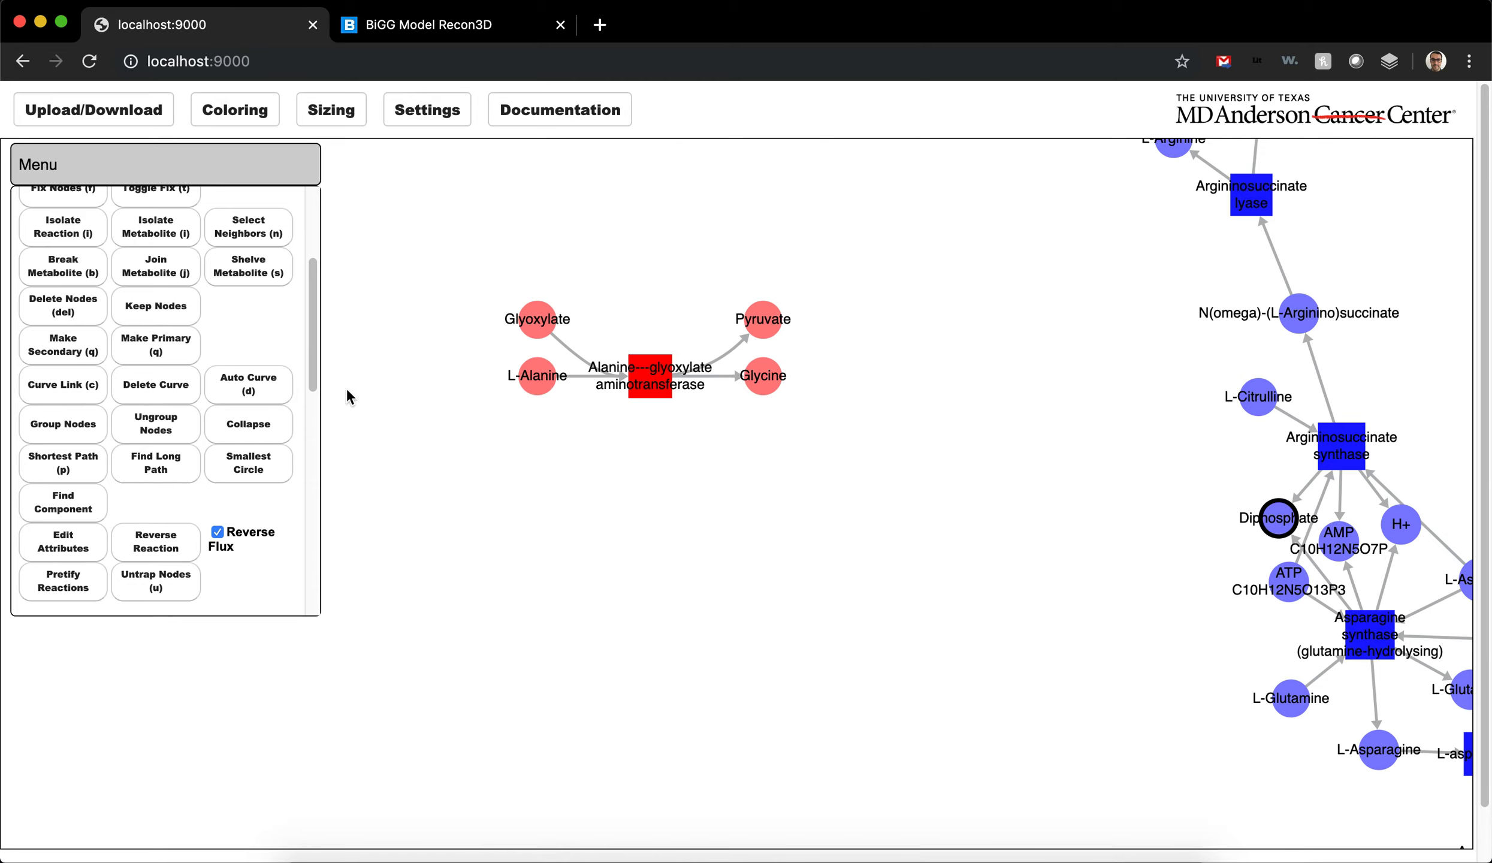
{"action": "left_click_drag", "start_coordinate": [1202, 352], "coordinate": [959, 479]}
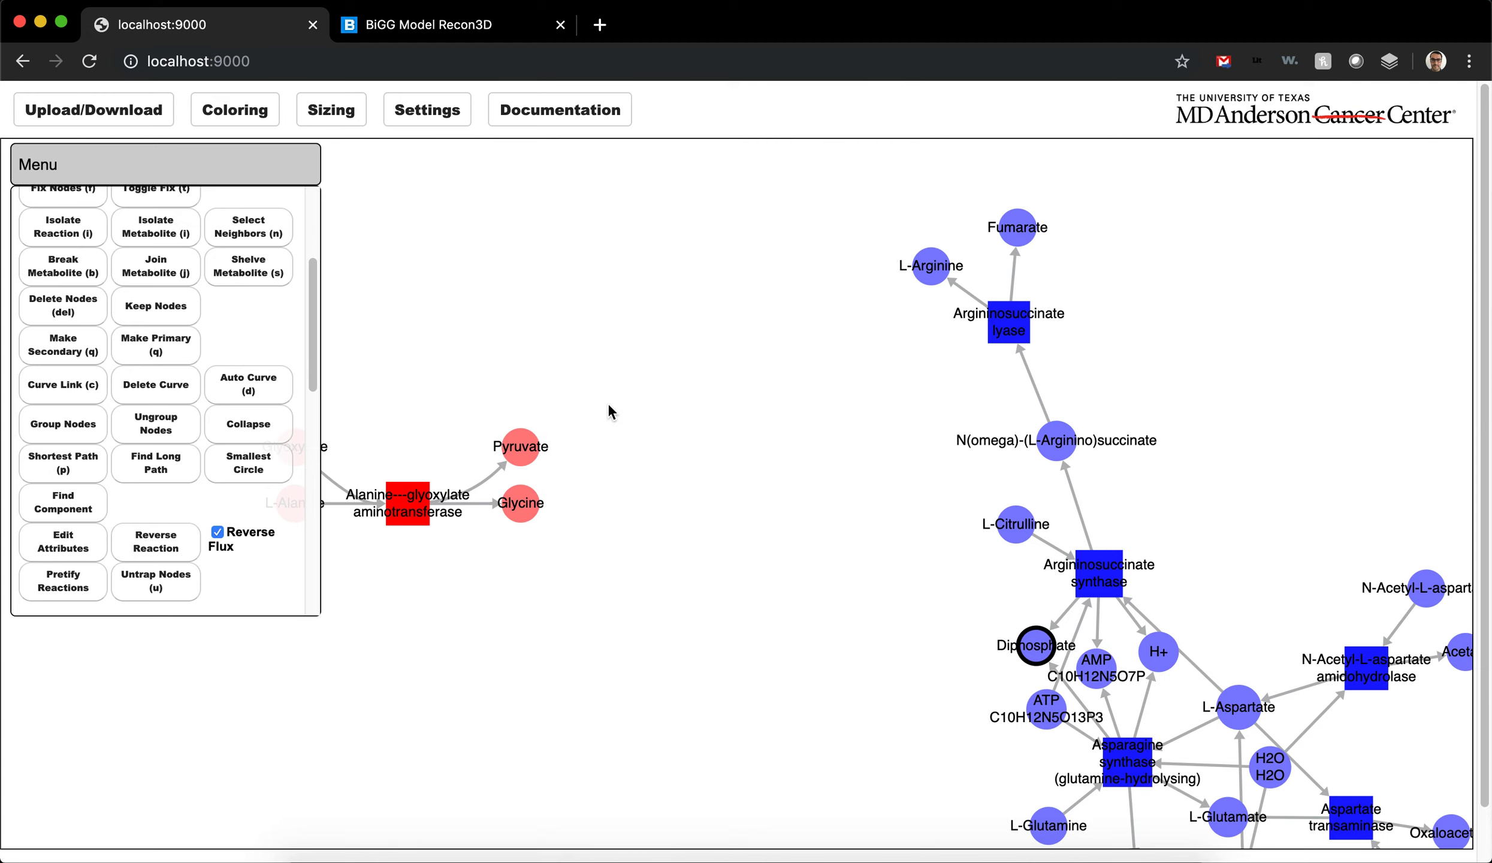
- Check the LB Field among the model download parameters and close them
{"action": "left_click", "coordinate": [108, 112]}
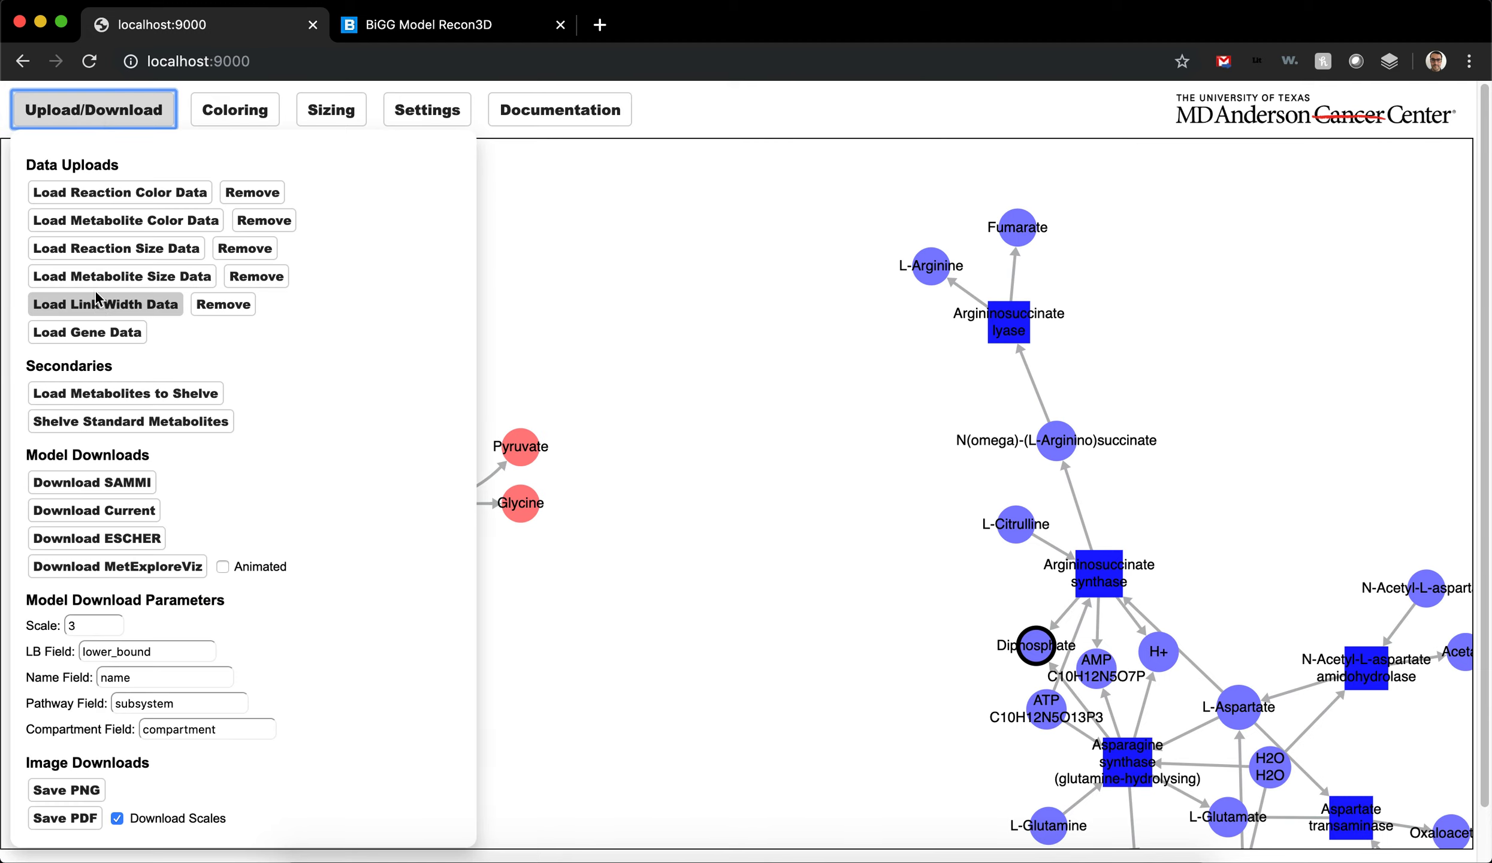
{"action": "left_click_drag", "start_coordinate": [161, 659], "coordinate": [87, 652]}
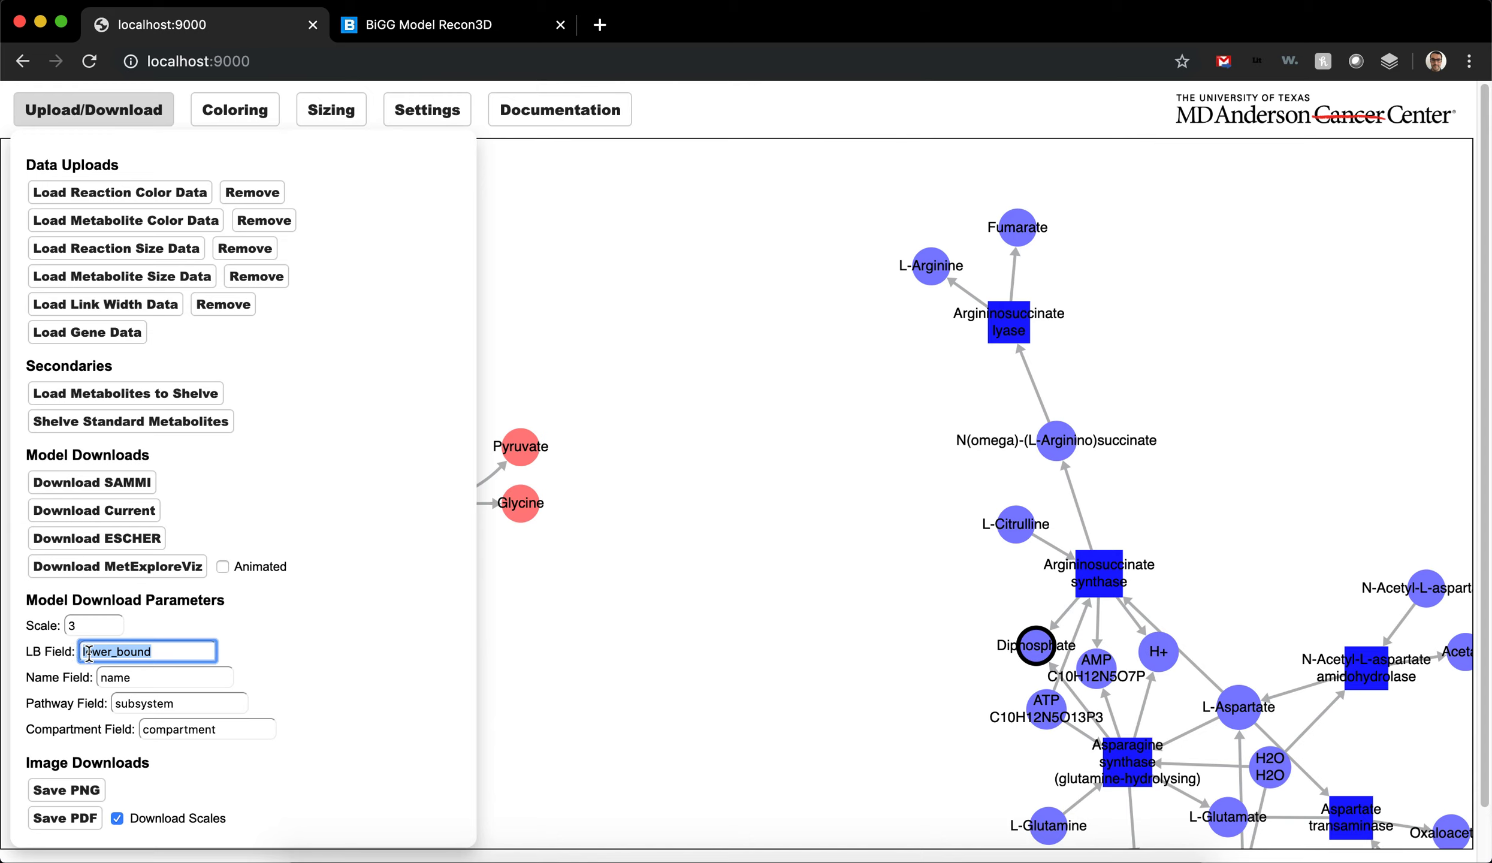
{"action": "left_click", "coordinate": [149, 117]}
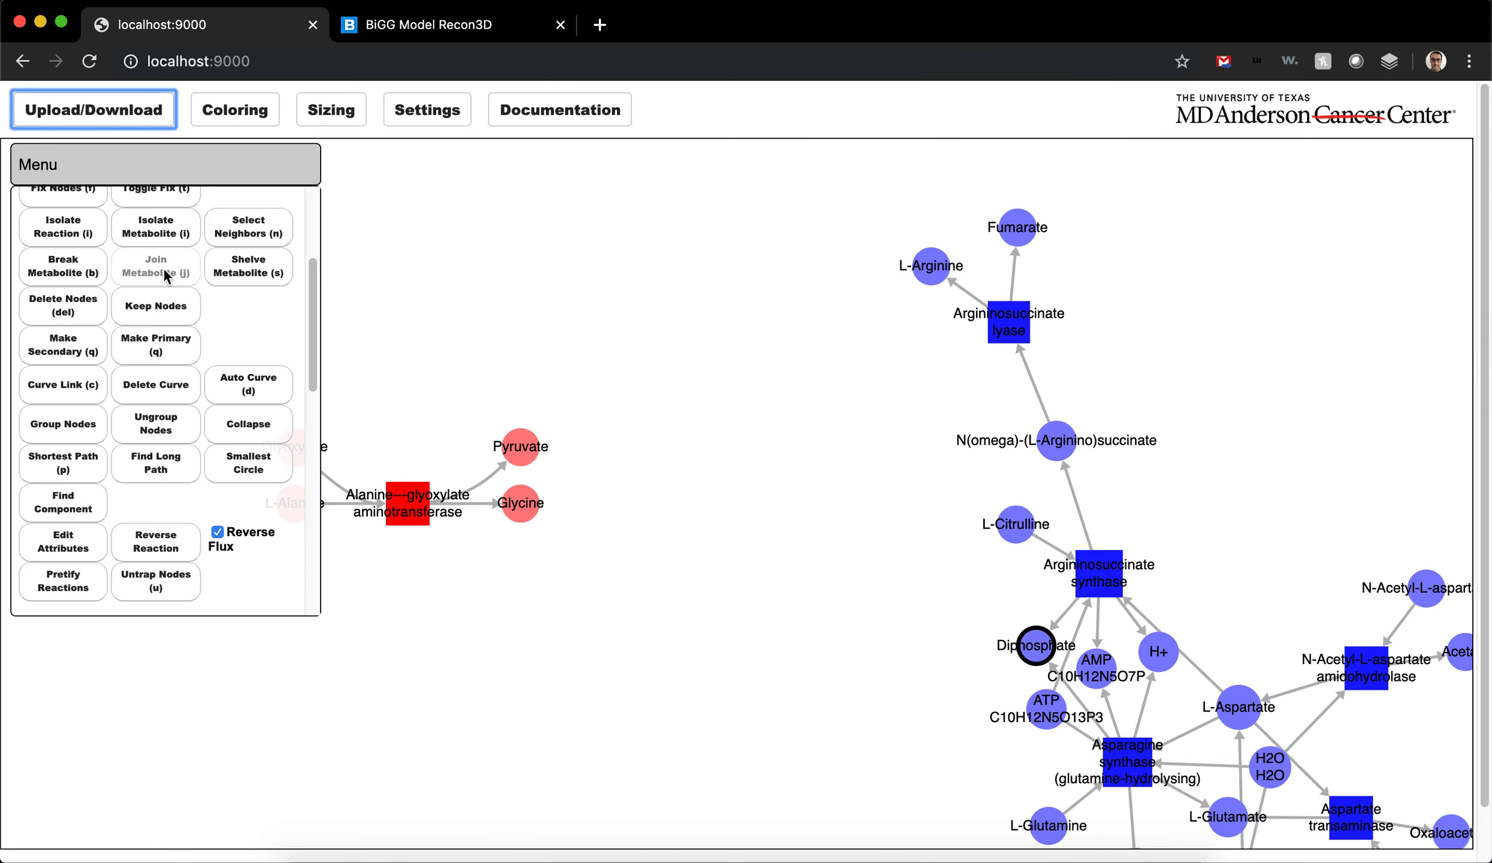
- Turn on tooltips and inspect the attributes of the Argininosuccinate lyase reaction
{"action": "scroll", "coordinate": [171, 285], "scroll_direction": "up", "scroll_amount": 5}
{"action": "left_click", "coordinate": [155, 268]}
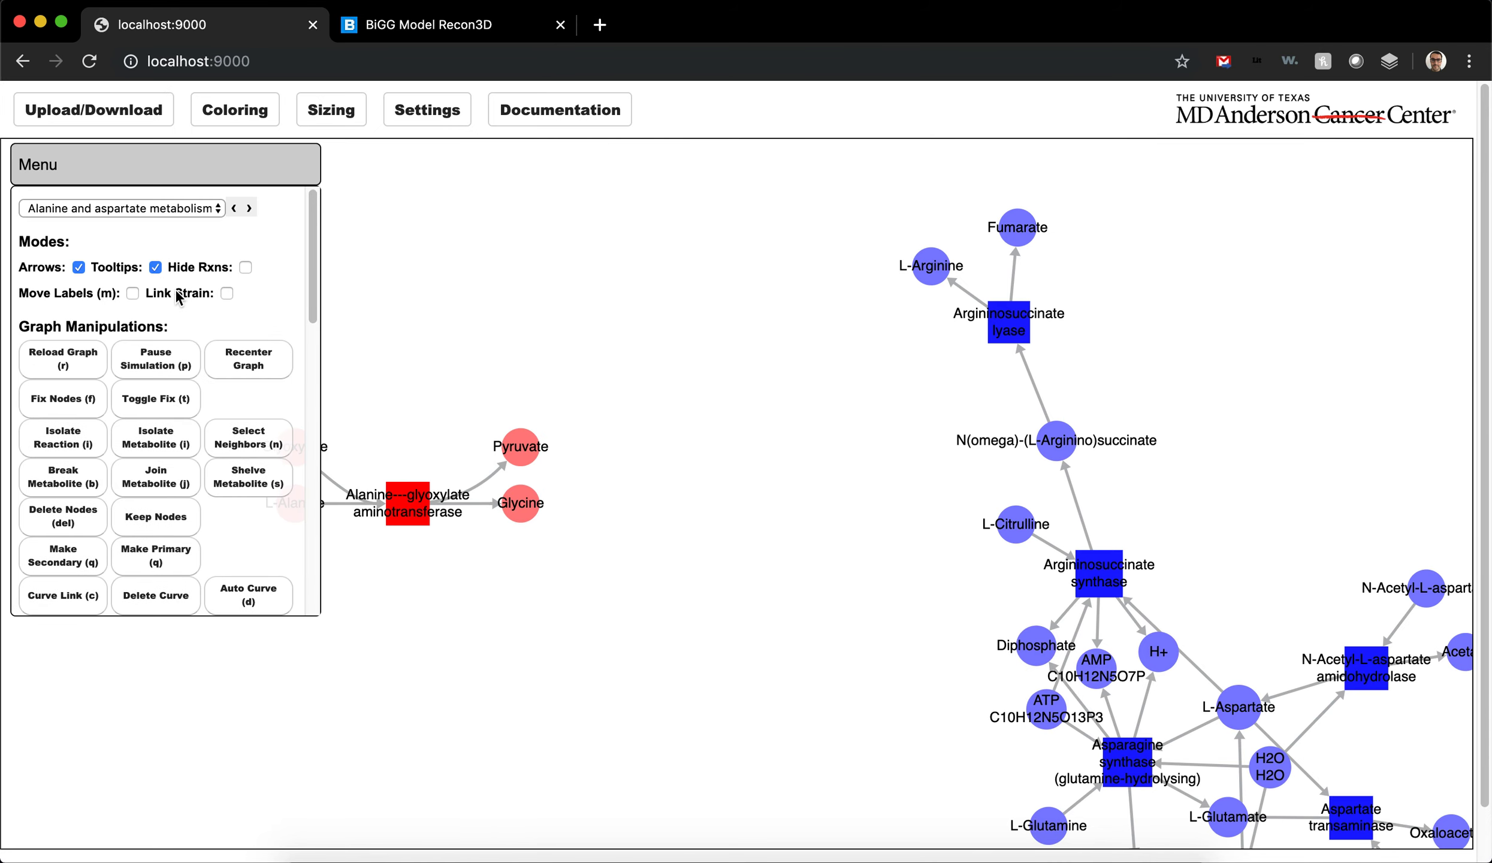
{"action": "mouse_move", "coordinate": [1011, 335]}
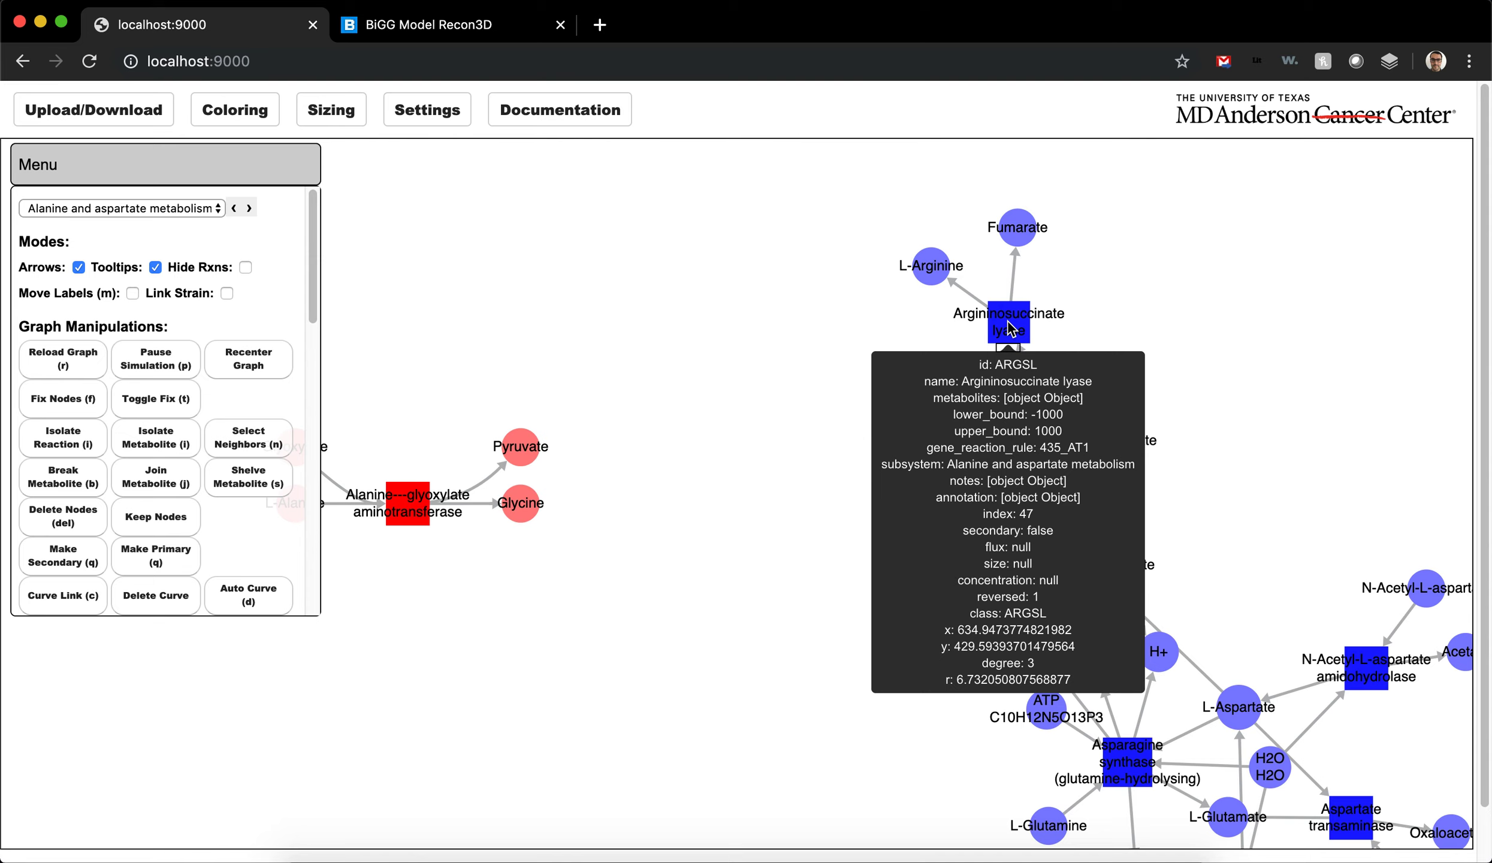
- Select all nodes in the graph, fix them in place, and clear the selection
{"action": "key", "text": "a"}
{"action": "key", "text": "f"}
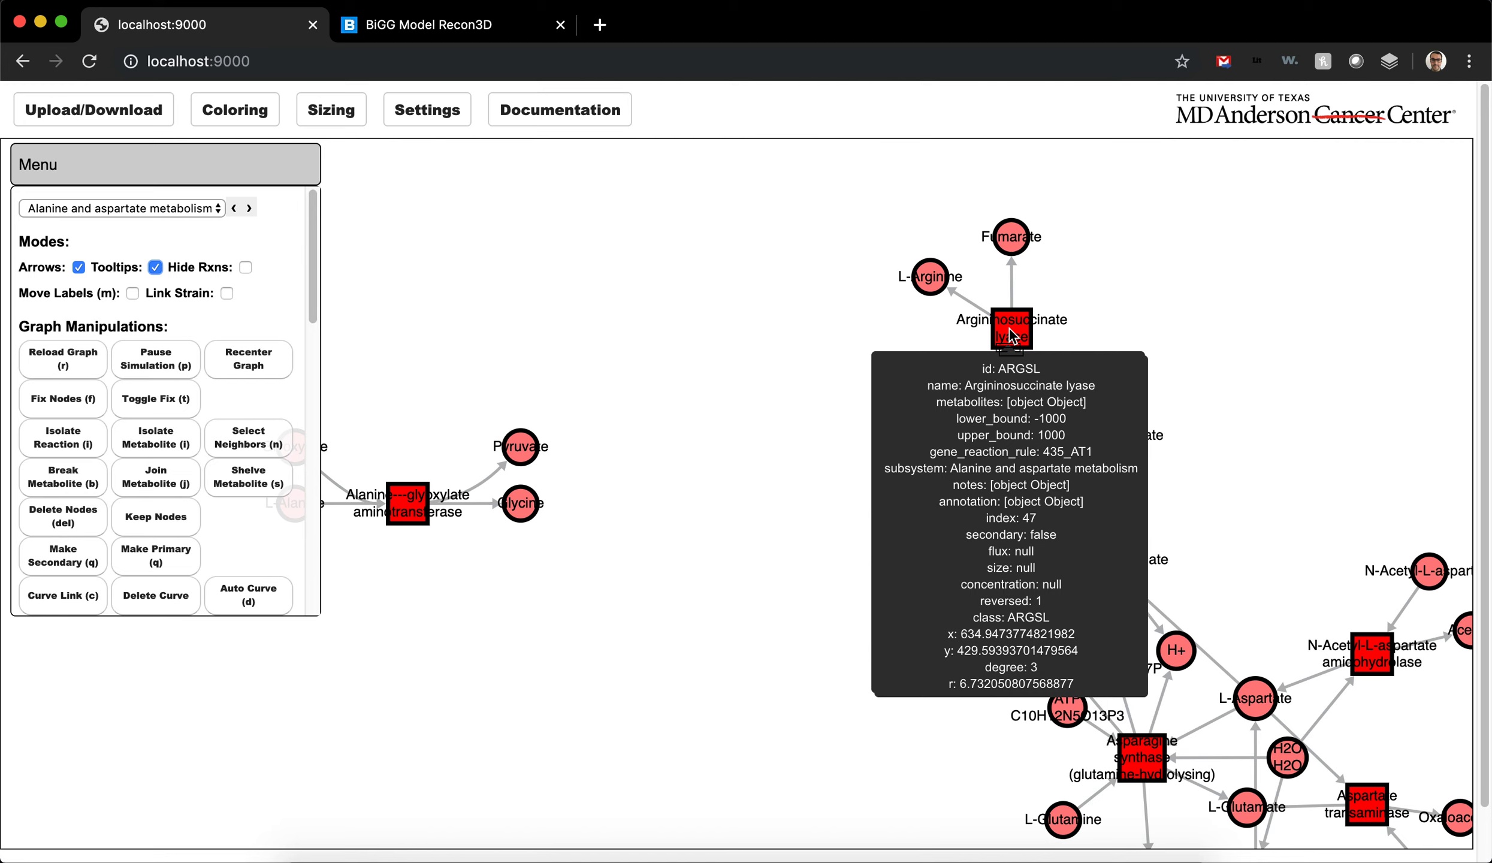
{"action": "left_click", "coordinate": [708, 310]}
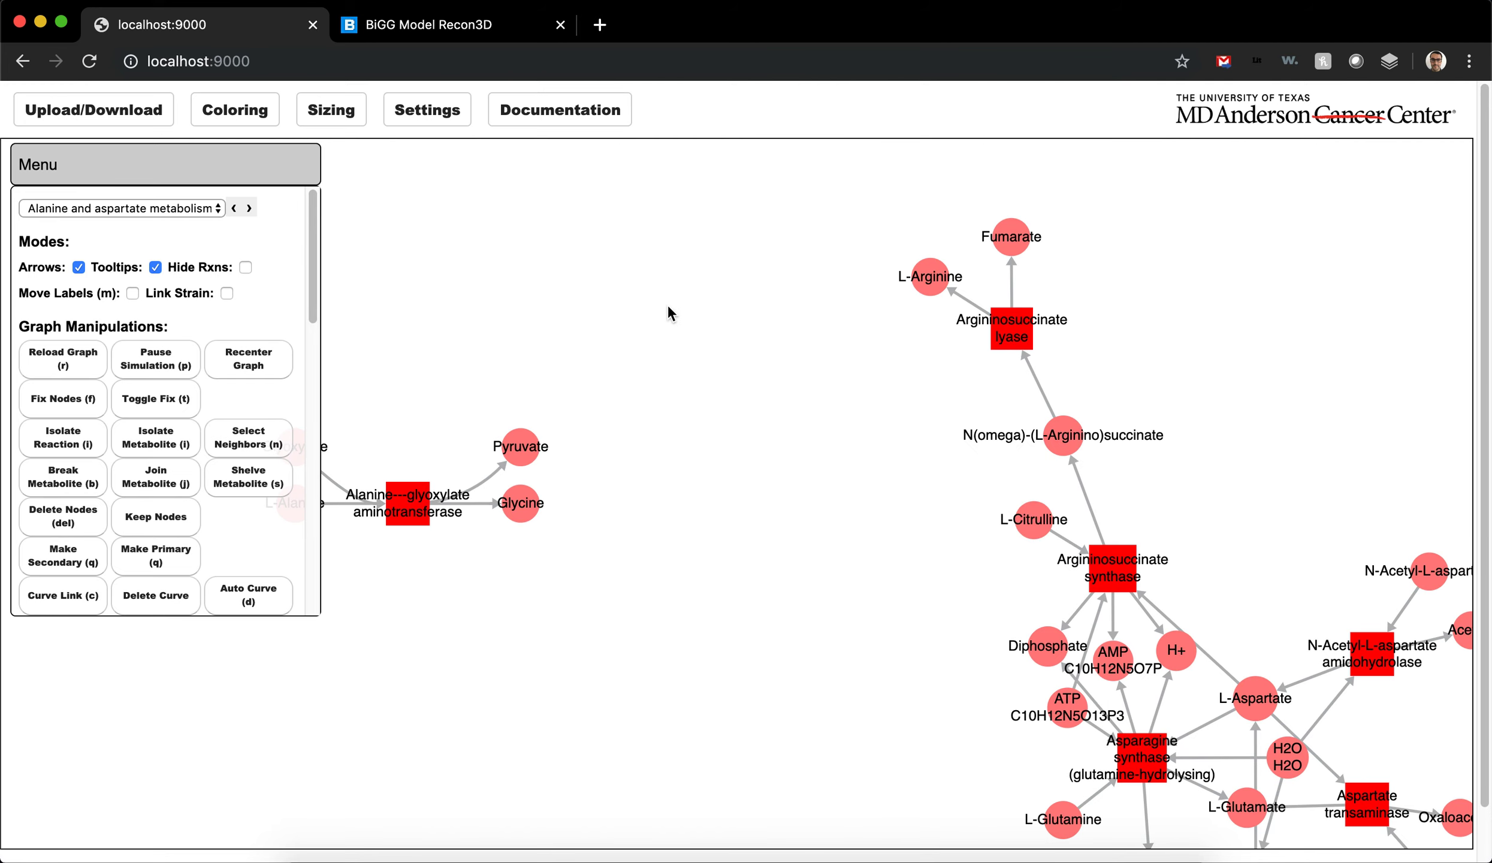
- Set Reversibility to Both Ways and examine the arrows around Argininosuccinate lyase and Alanine-glyoxylate aminotransferase
{"action": "left_click", "coordinate": [66, 109]}
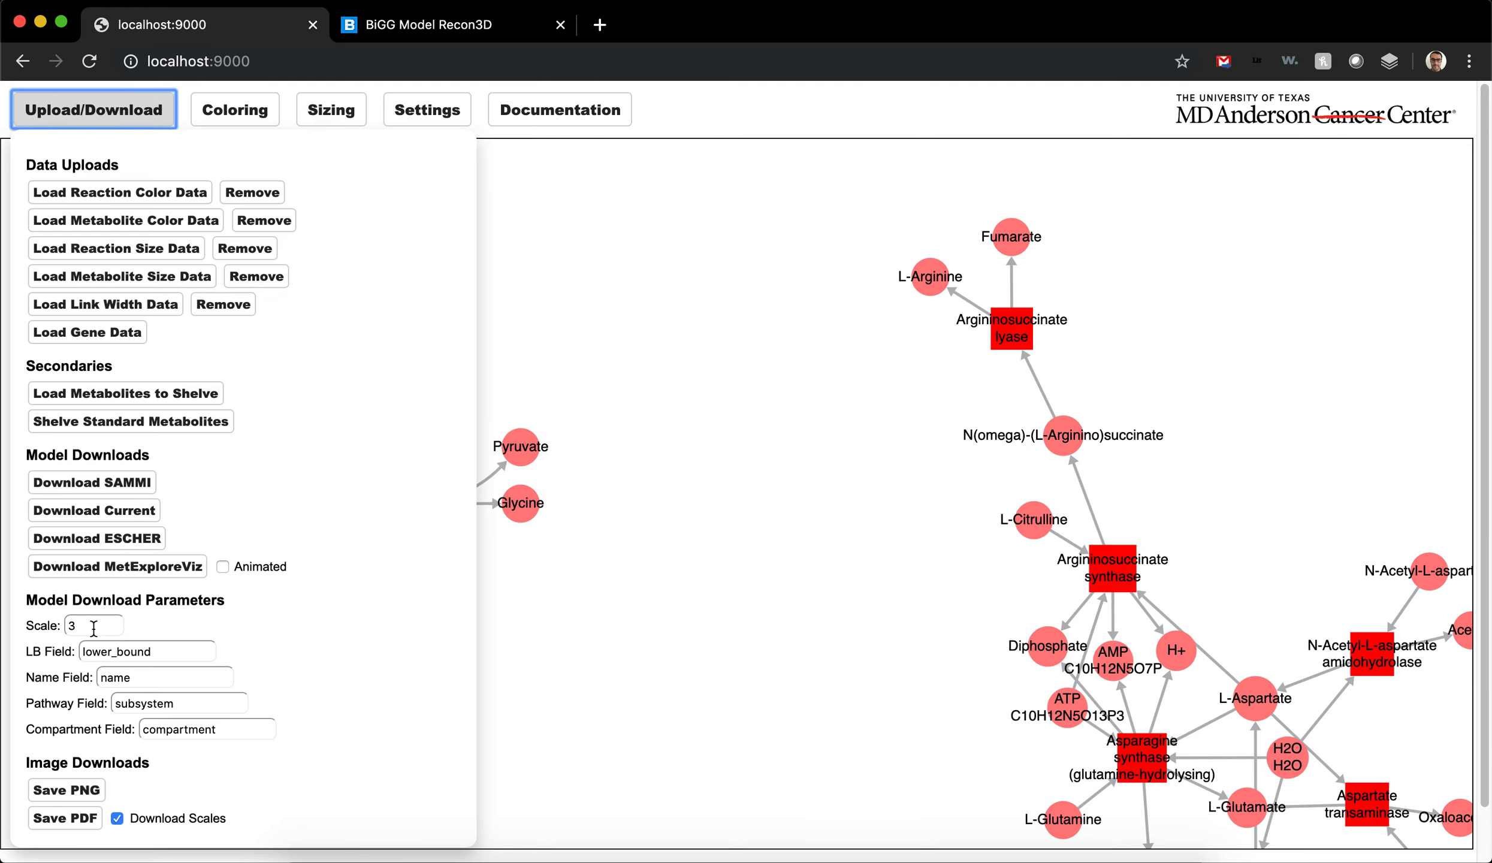
{"action": "left_click", "coordinate": [414, 113]}
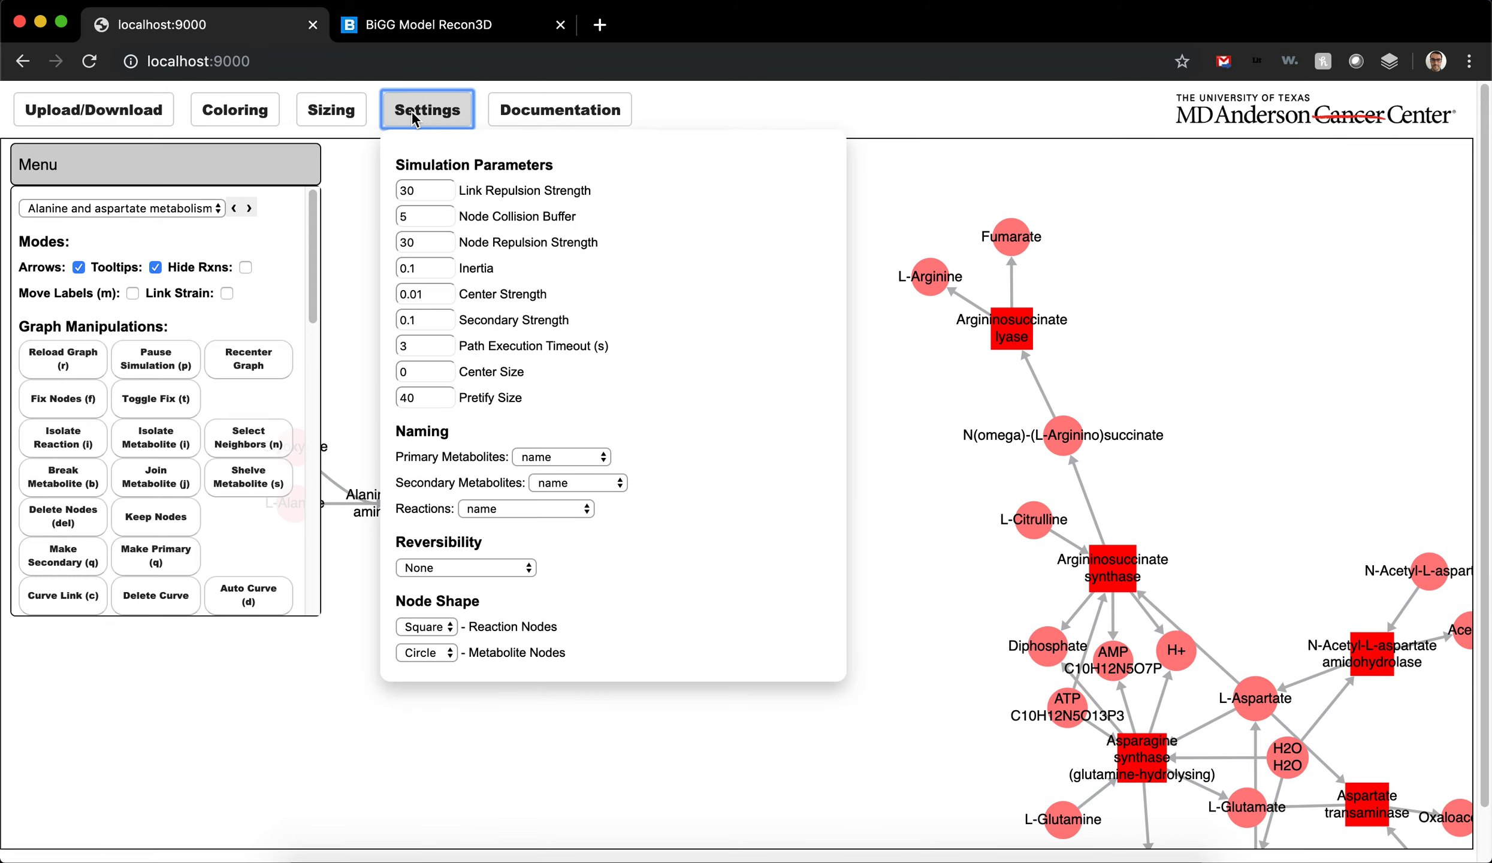
{"action": "left_click", "coordinate": [443, 571]}
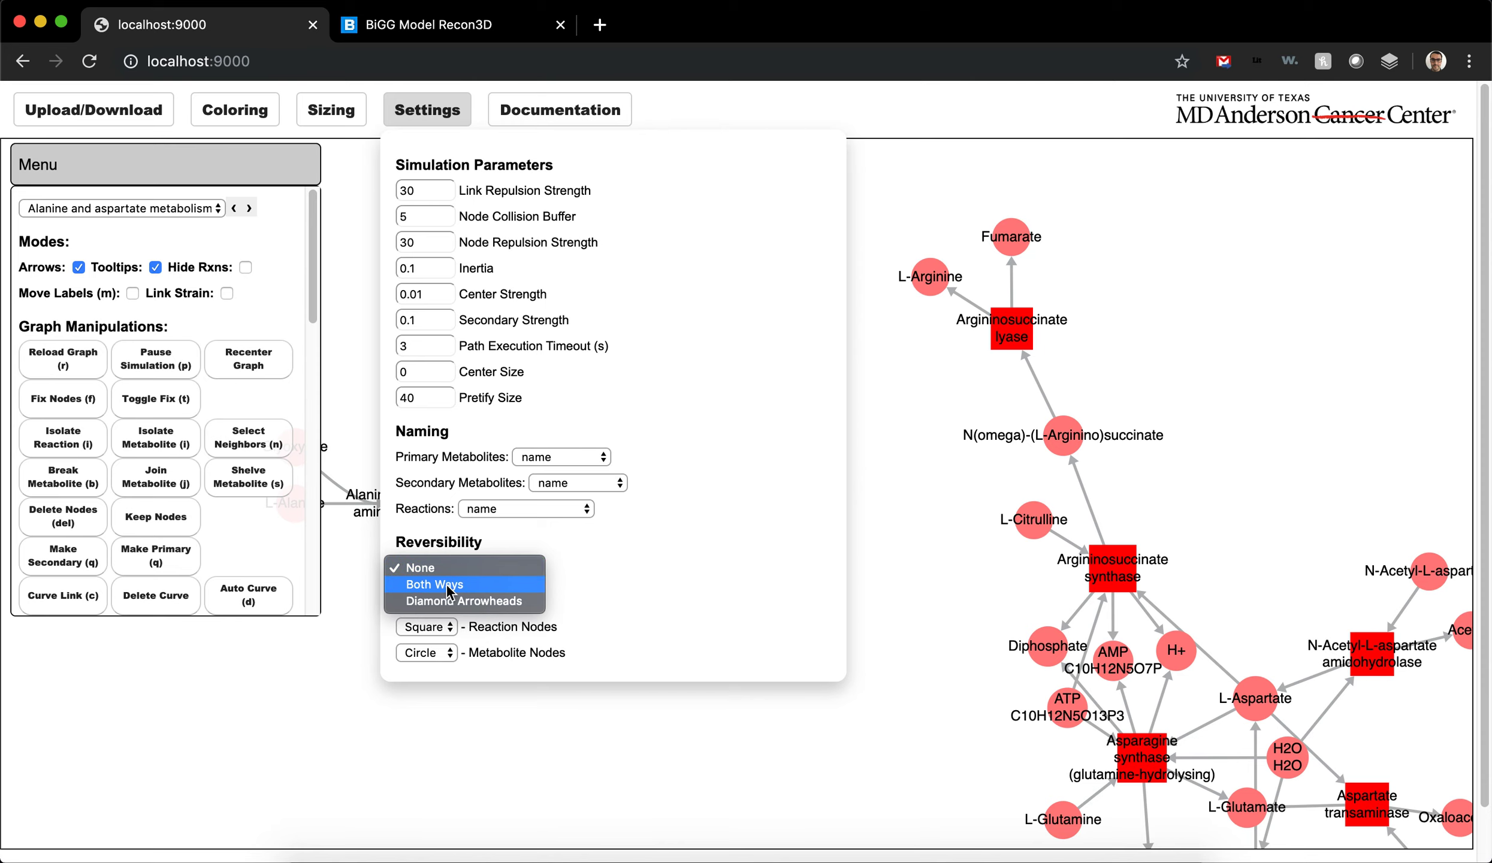
{"action": "left_click", "coordinate": [448, 584]}
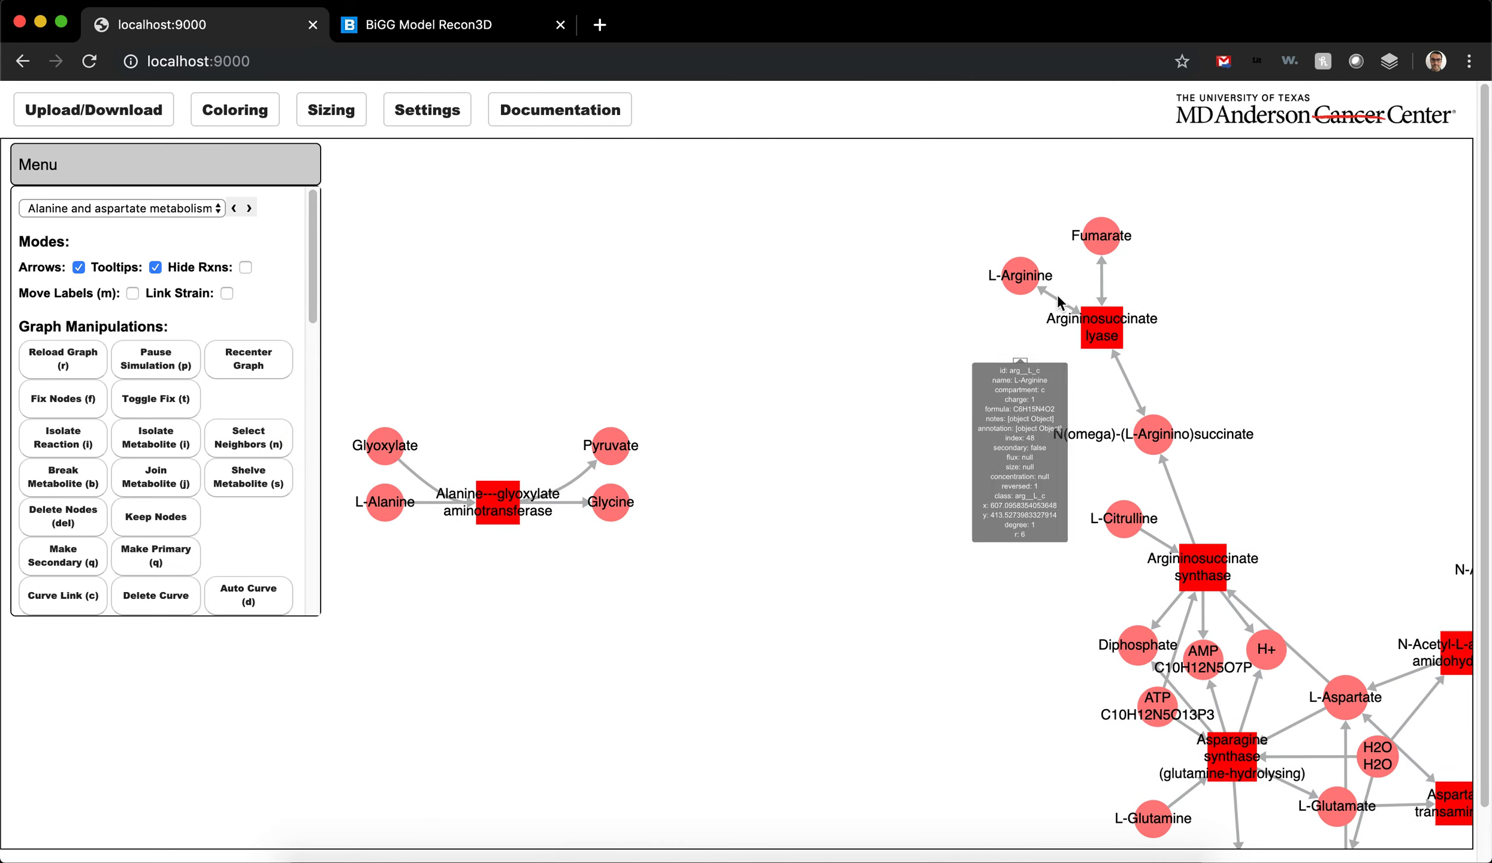
{"action": "mouse_move", "coordinate": [1148, 434]}
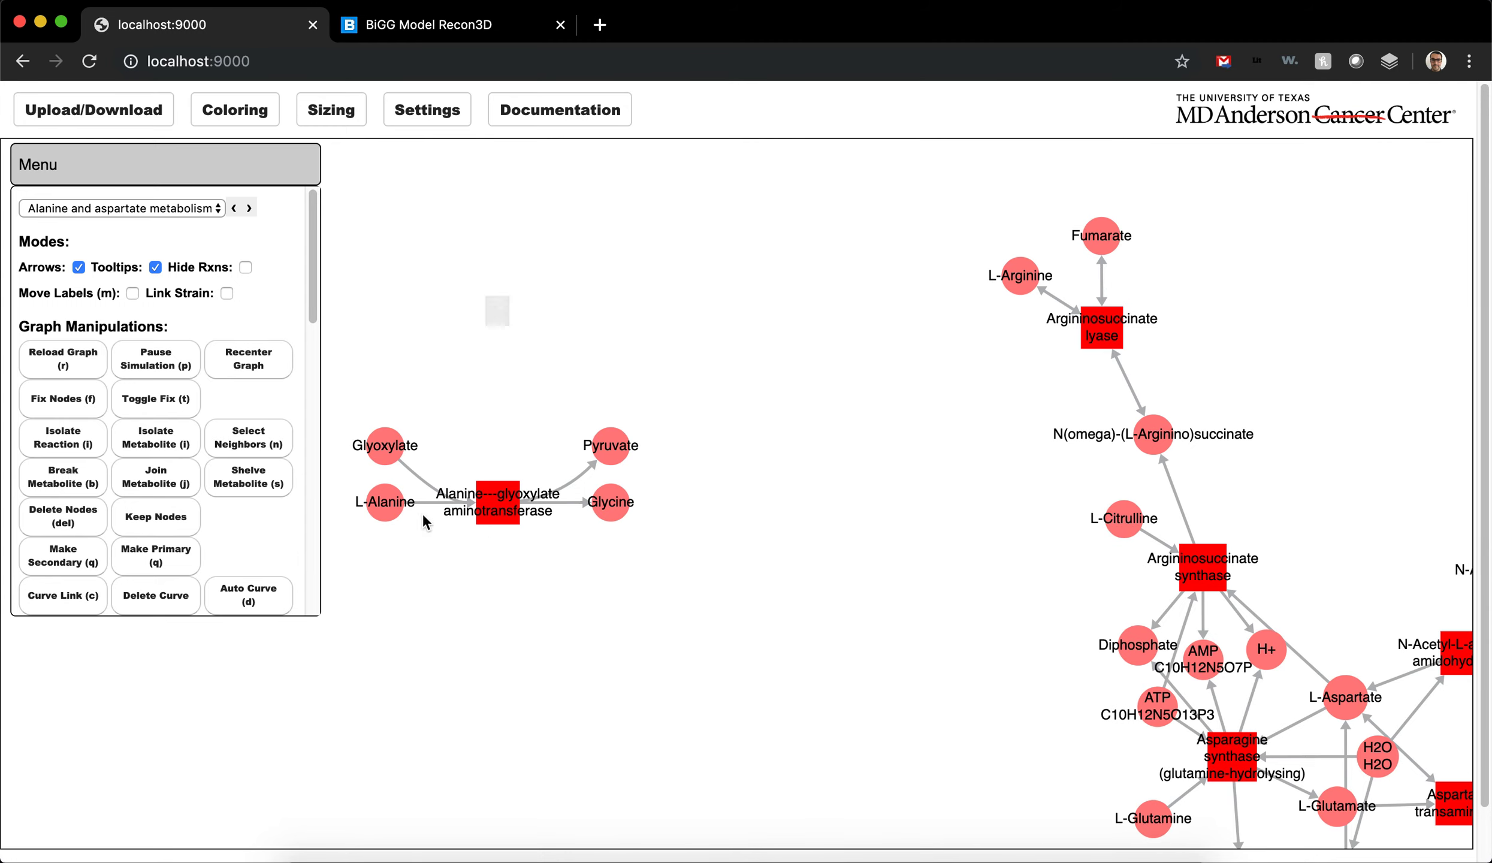
{"action": "mouse_move", "coordinate": [489, 513]}
- Set Reversibility to Diamond Arrowheads and close the settings
{"action": "left_click", "coordinate": [427, 113]}
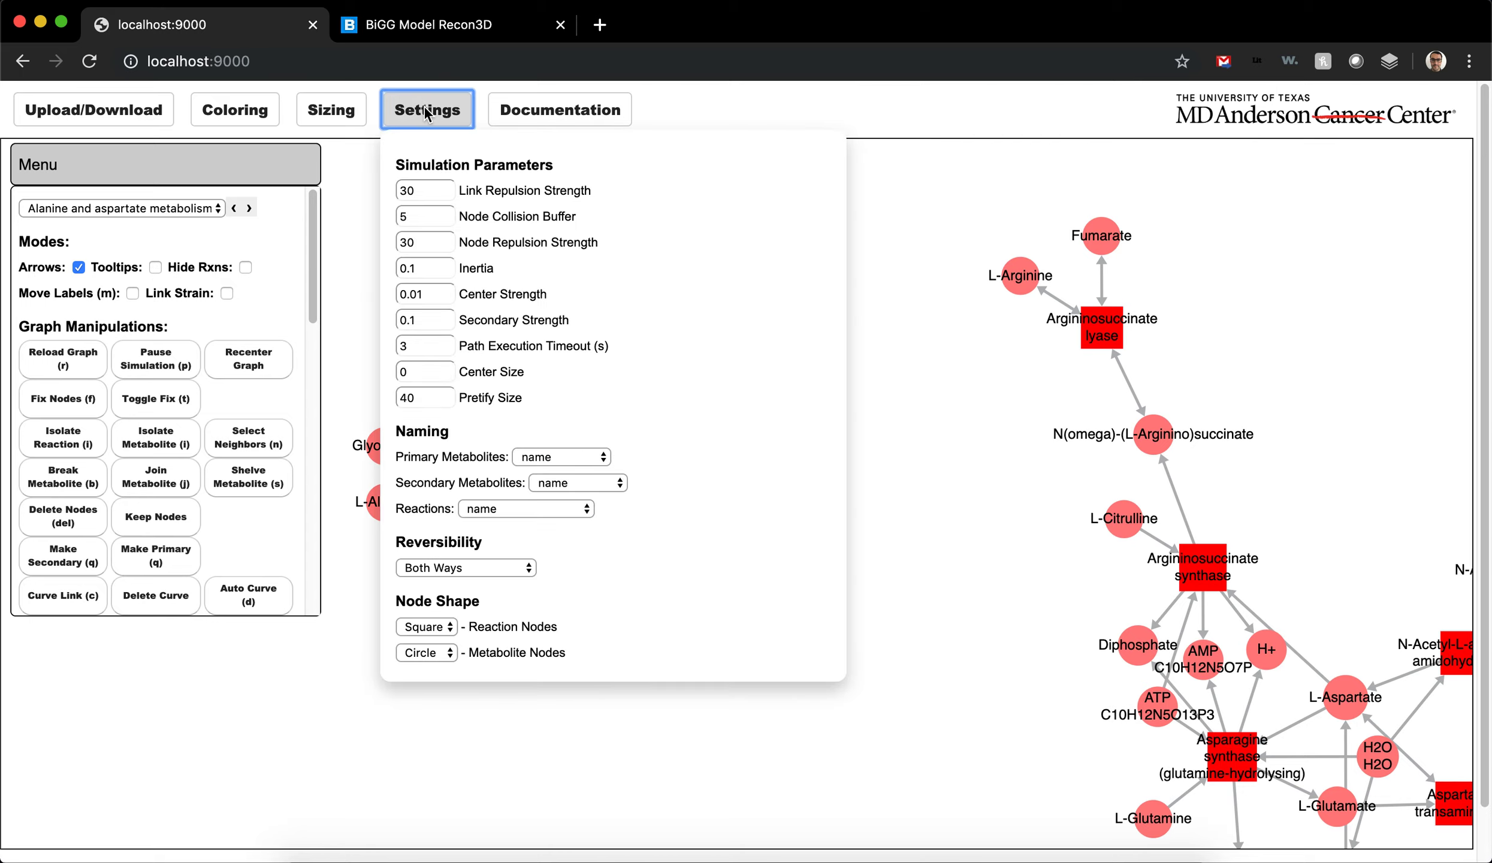
{"action": "left_click", "coordinate": [468, 571]}
{"action": "left_click", "coordinate": [465, 585]}
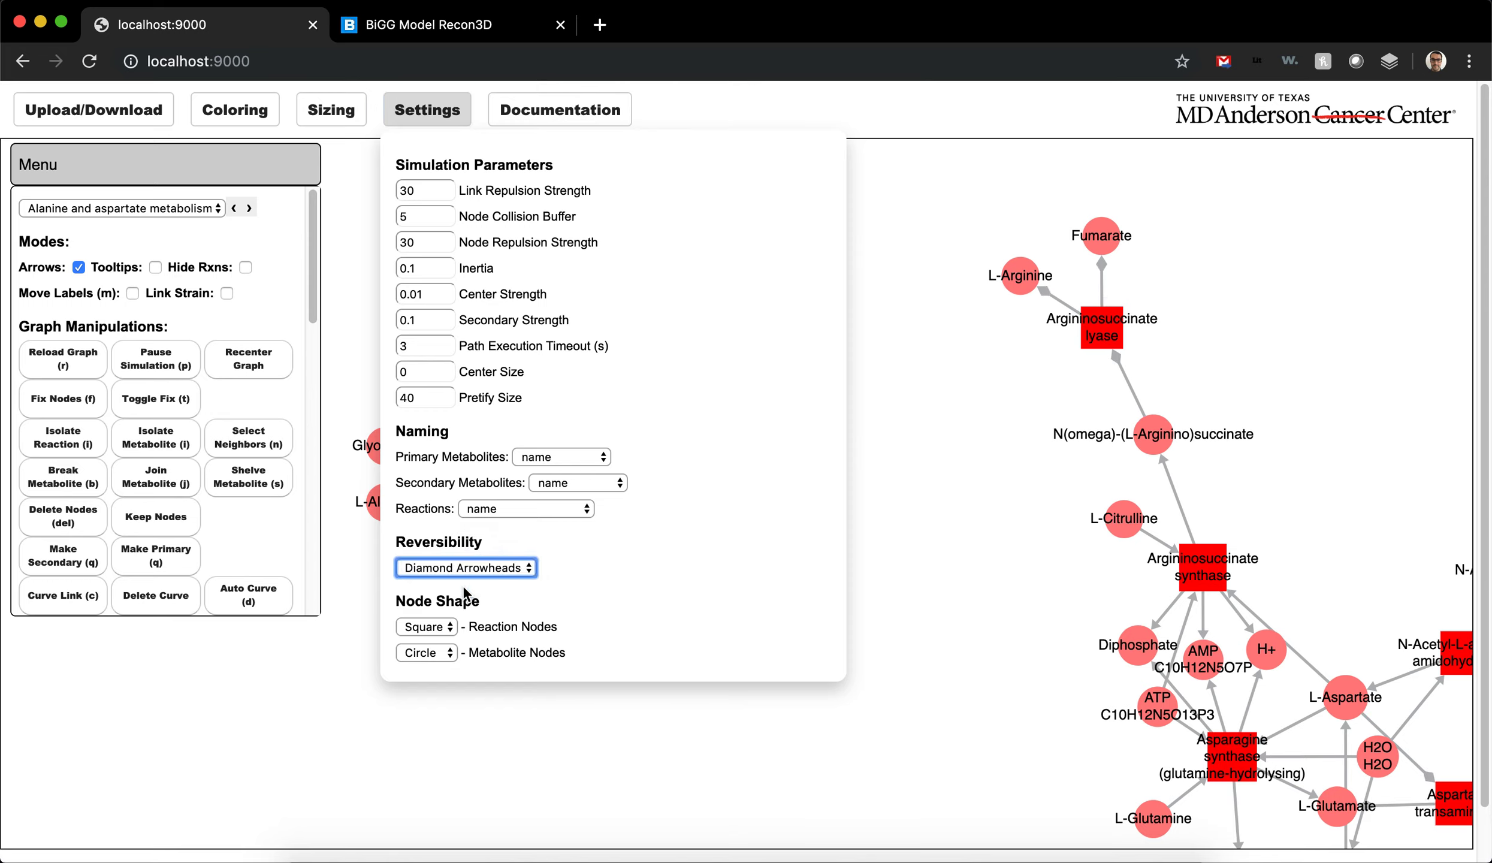
{"action": "left_click", "coordinate": [451, 113]}
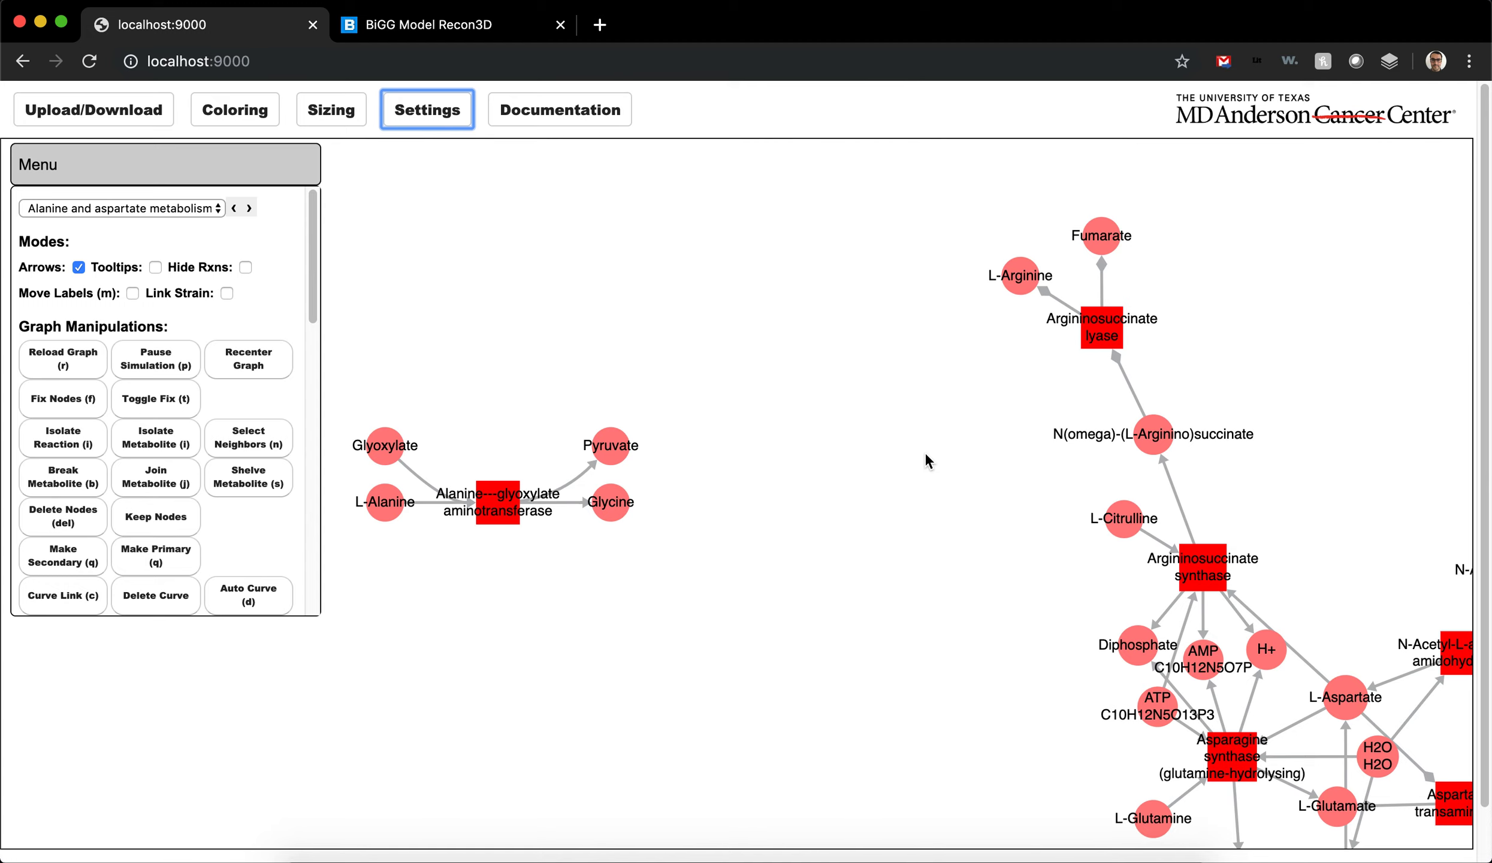
- Change the reaction nodes to circles and the metabolite nodes to squares
{"action": "left_click", "coordinate": [445, 114]}
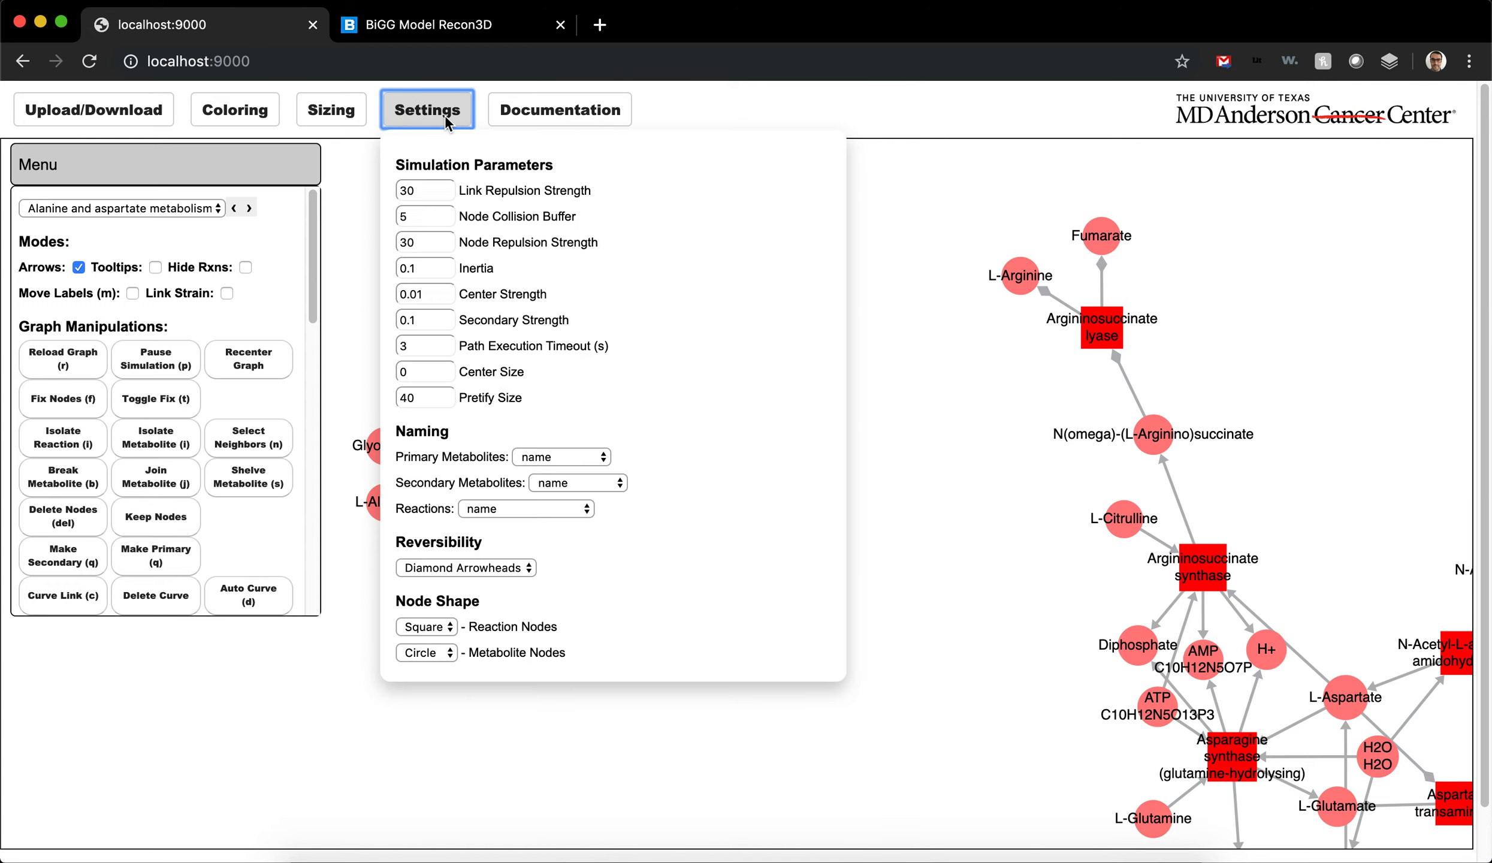
{"action": "left_click", "coordinate": [439, 626]}
{"action": "left_click", "coordinate": [432, 645]}
{"action": "left_click", "coordinate": [431, 653]}
{"action": "left_click", "coordinate": [426, 635]}
- Restore circles for the metabolite nodes and squares for the reaction nodes, and close the settings
{"action": "left_click", "coordinate": [431, 654]}
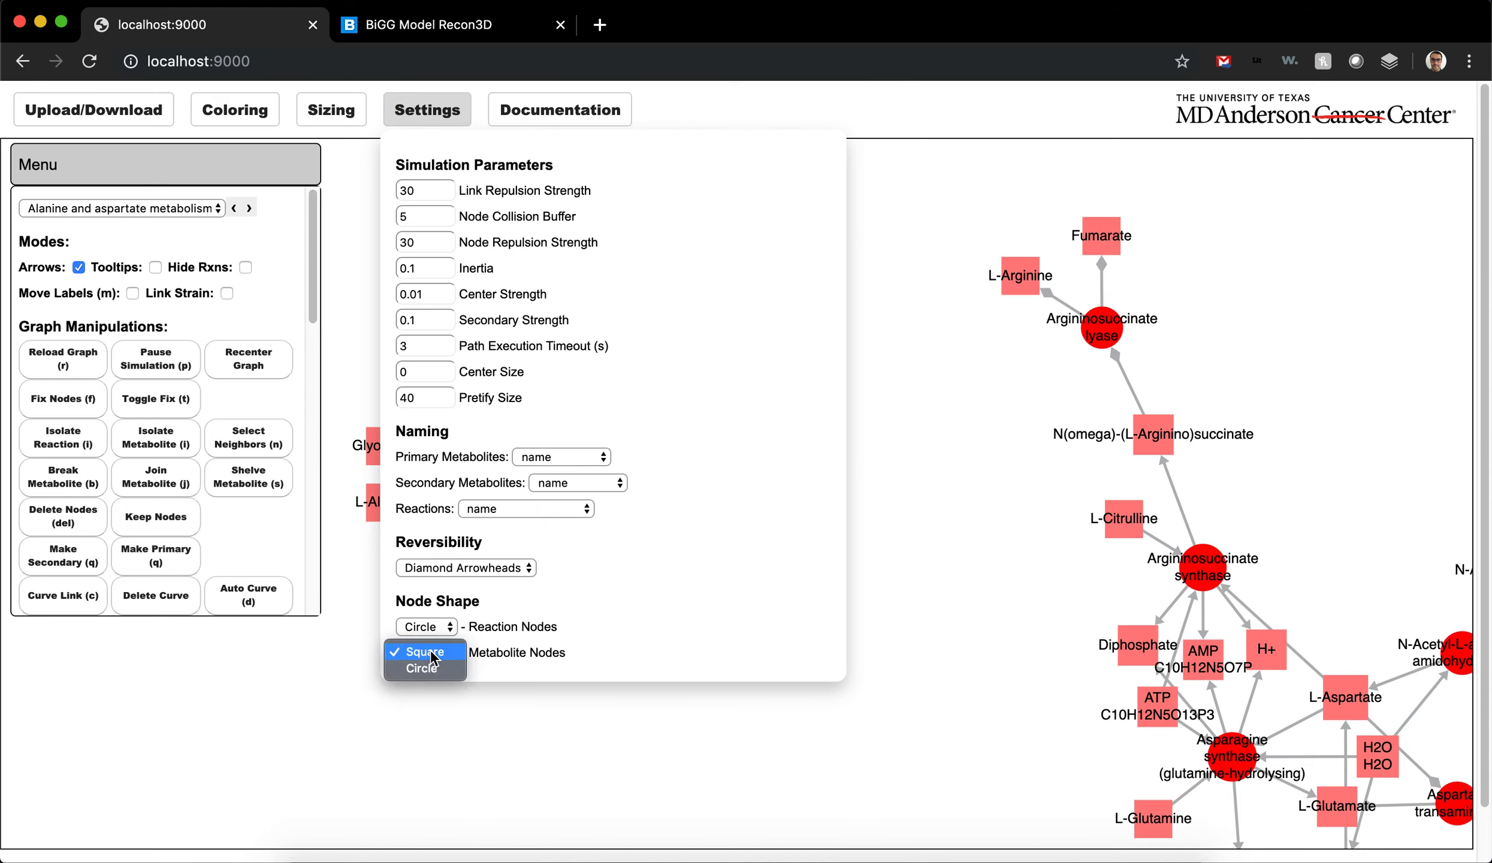
{"action": "left_click", "coordinate": [422, 669]}
{"action": "left_click", "coordinate": [427, 627]}
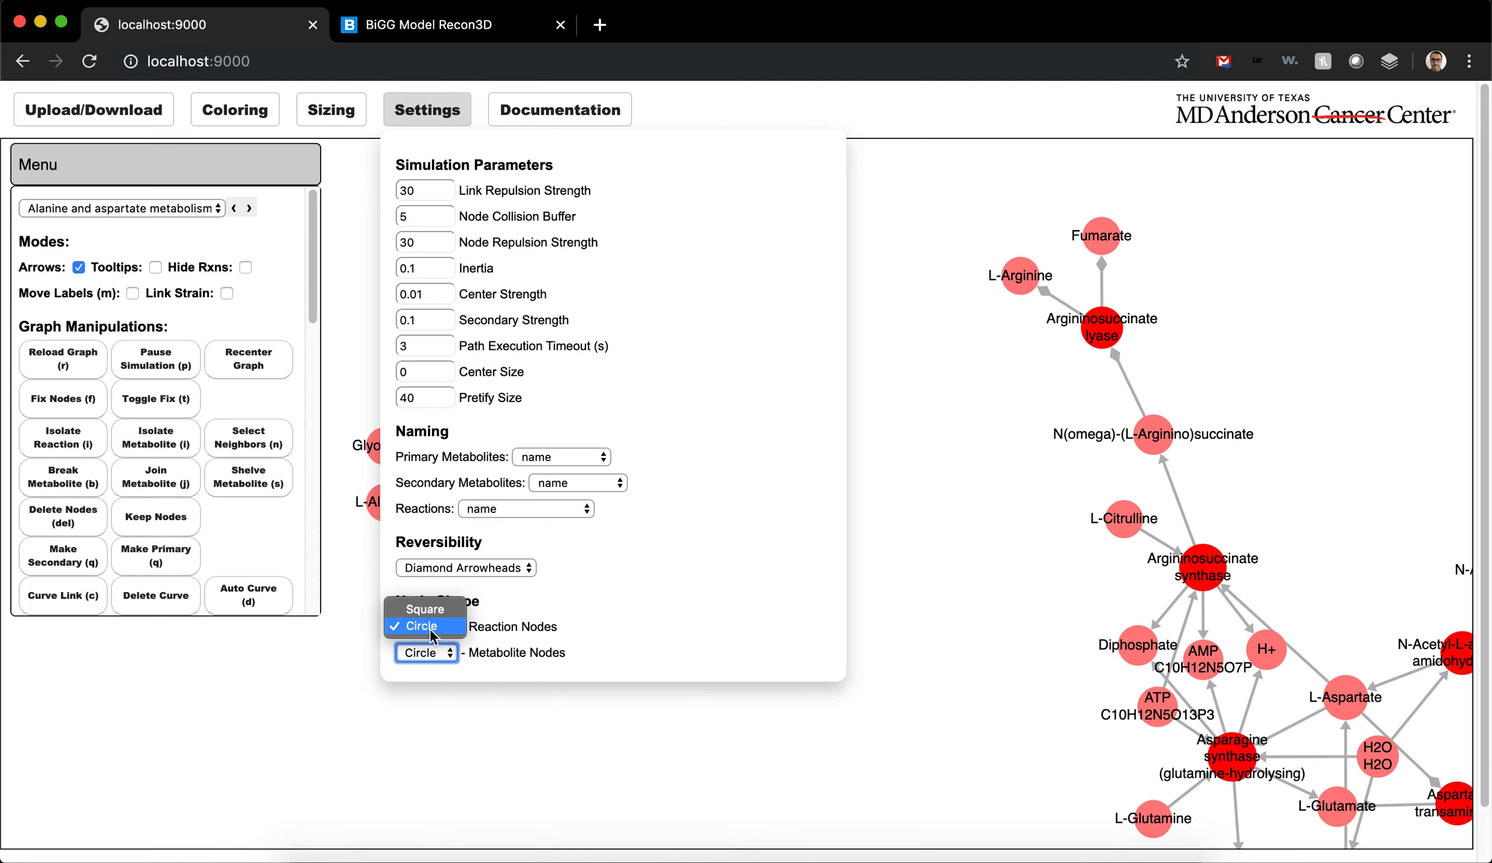
{"action": "left_click", "coordinate": [436, 601]}
{"action": "key", "text": "Down"}
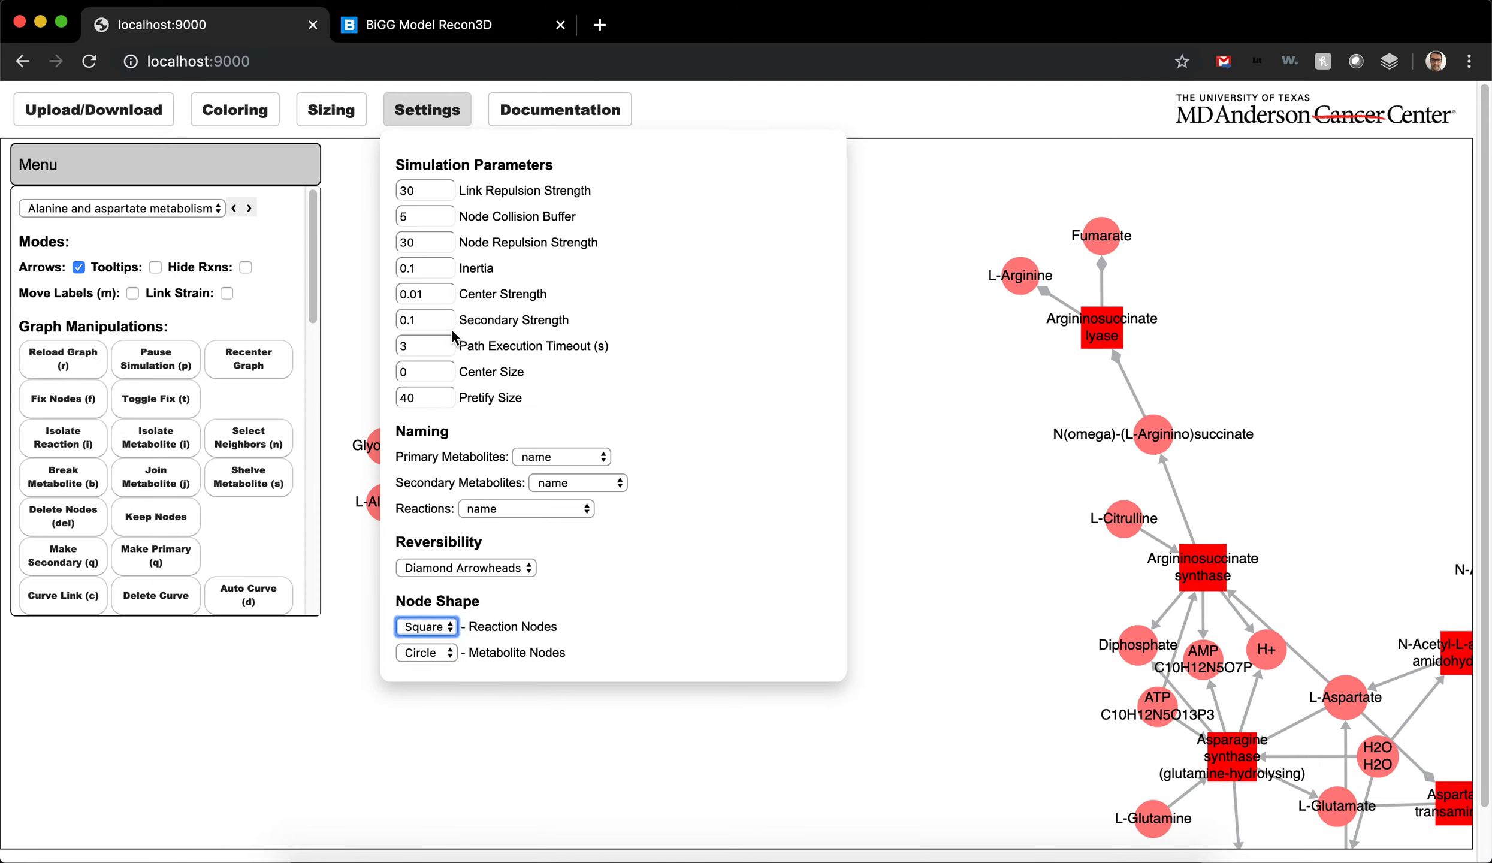
{"action": "left_click", "coordinate": [427, 110]}
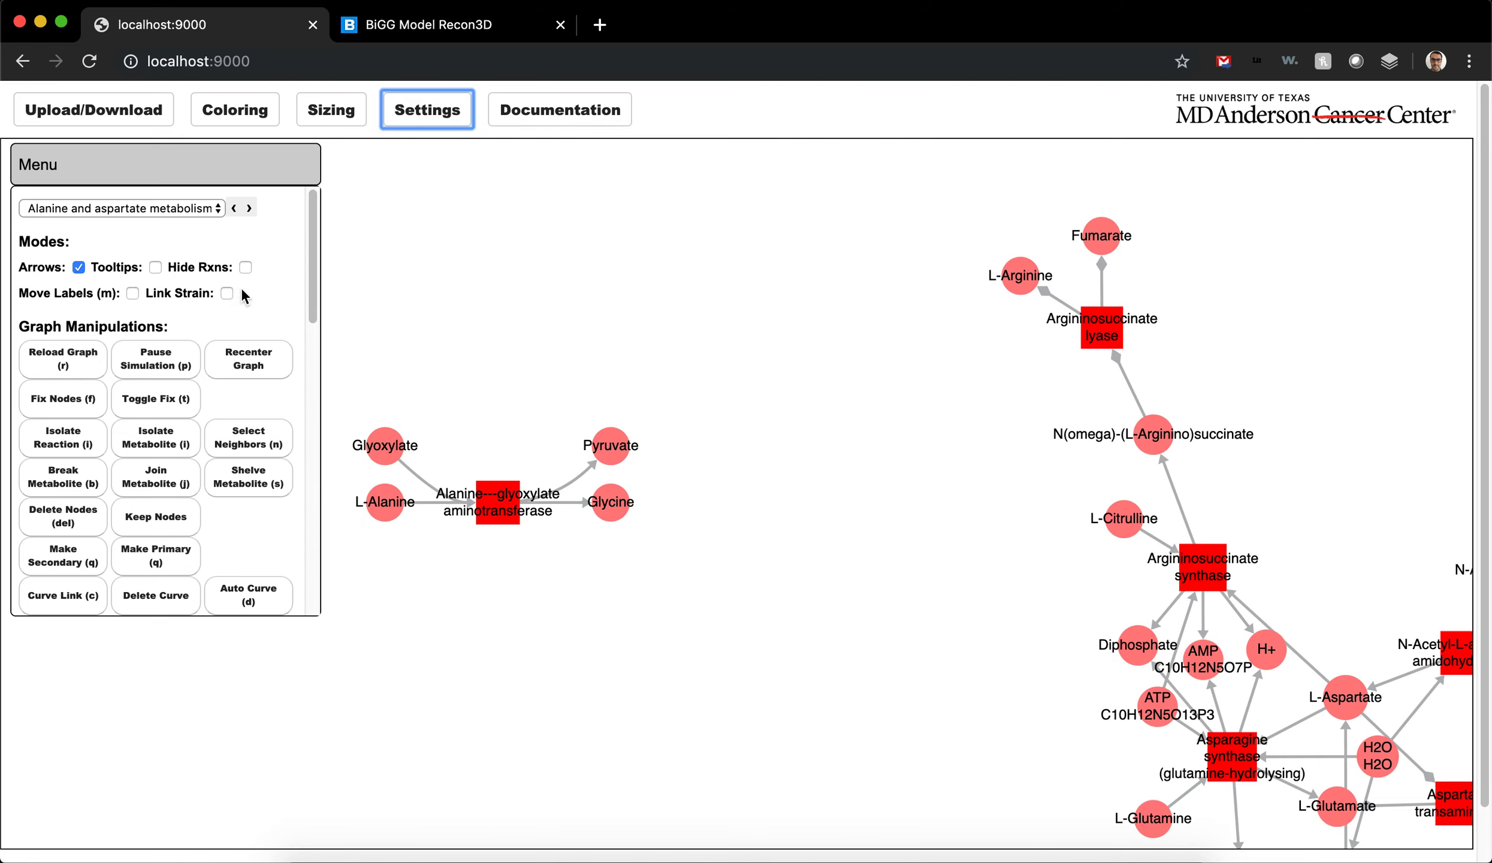
- Hide the reaction nodes in the graph and show them again
{"action": "left_click", "coordinate": [246, 268]}
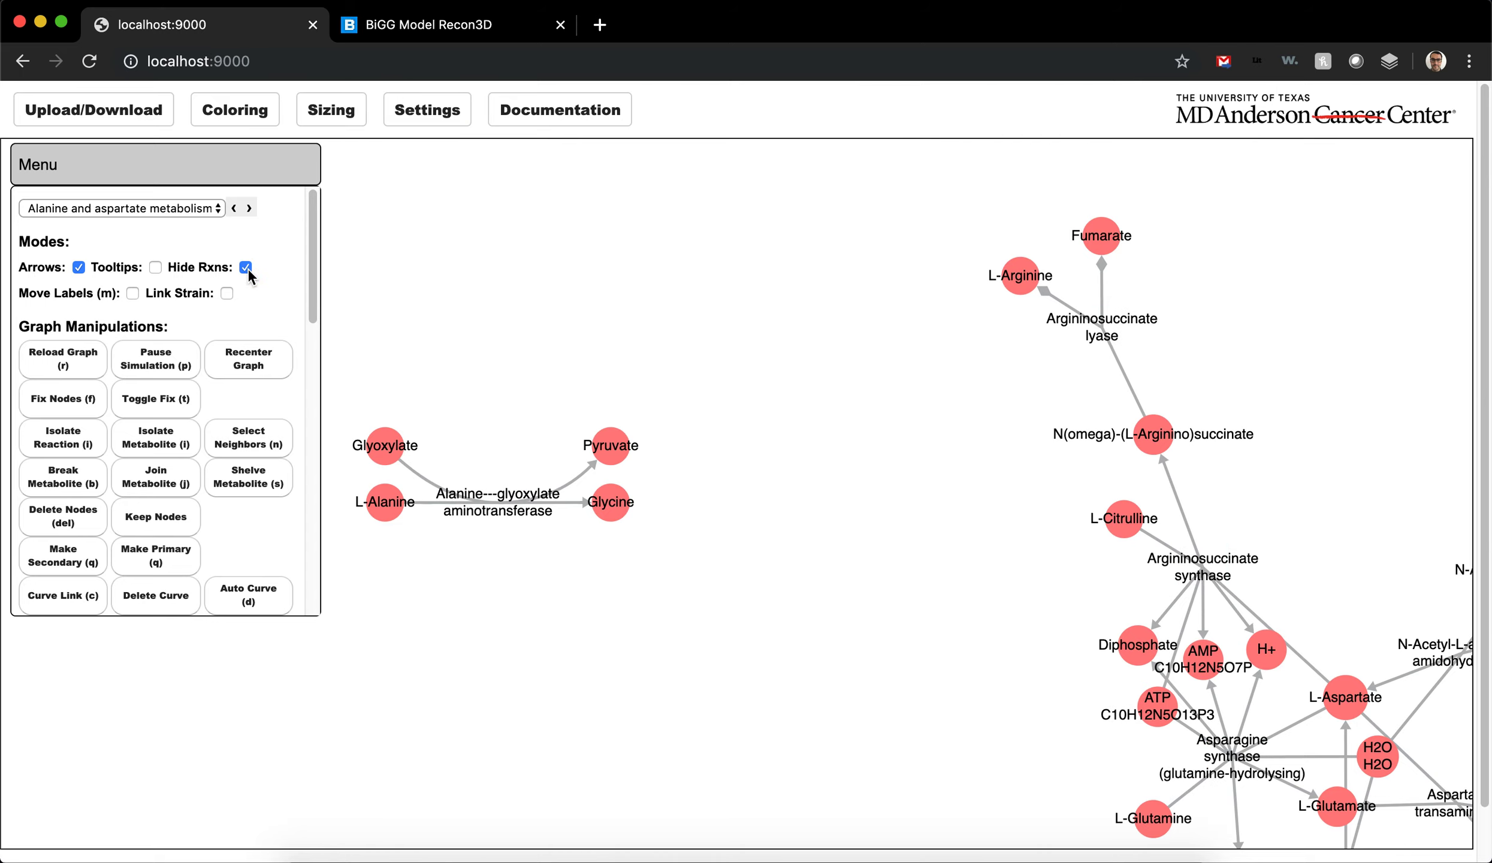
{"action": "left_click", "coordinate": [246, 268]}
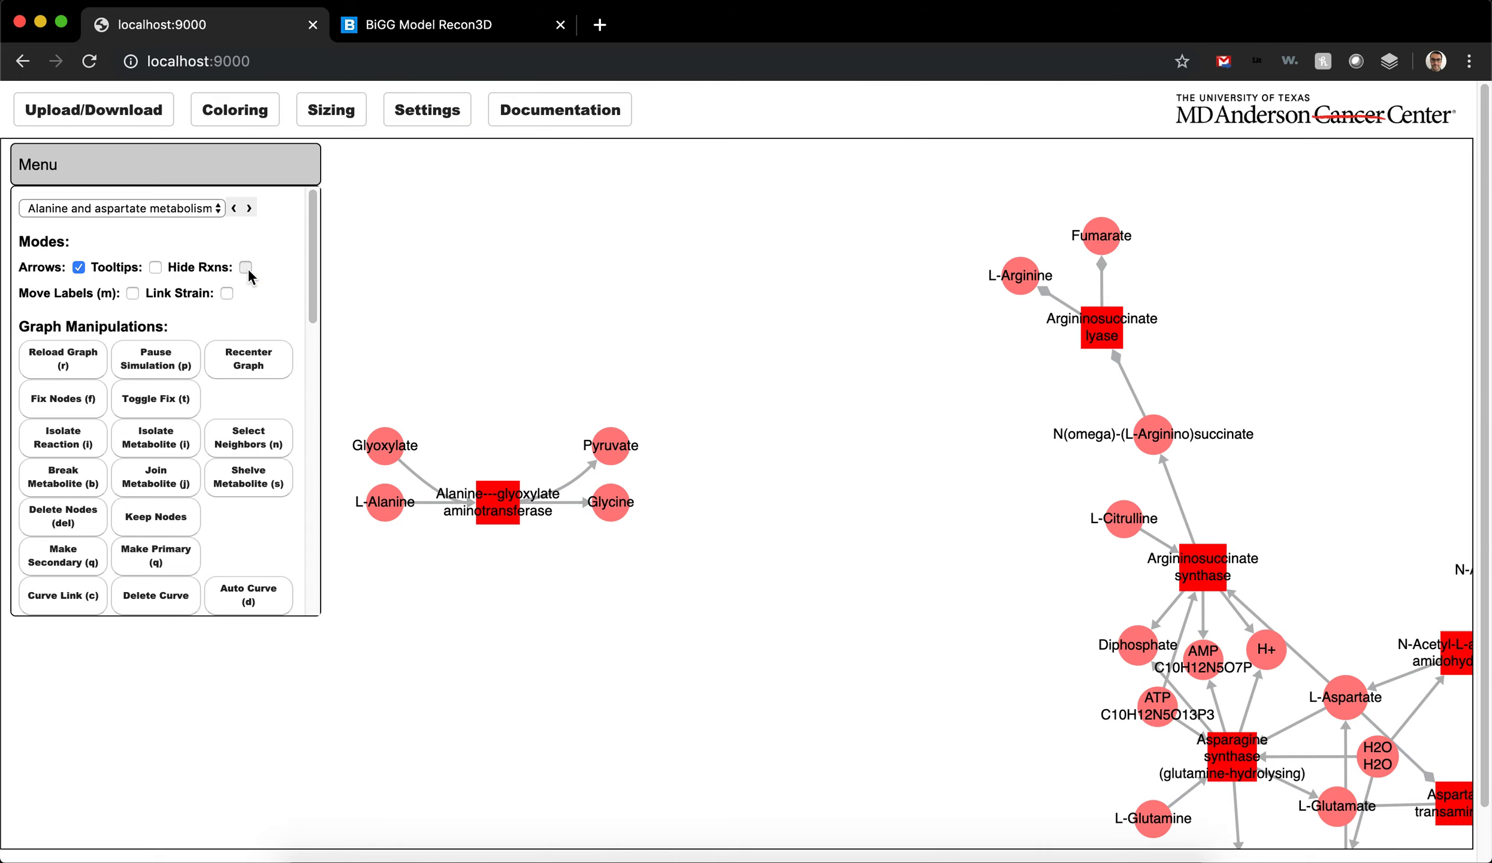
- Hide the reaction nodes and move the Alanine-glyoxylate aminotransferase, Argininosuccinate lyase, L-Arginine and Fumarate labels clear of the links and nodes
{"action": "left_click", "coordinate": [247, 268]}
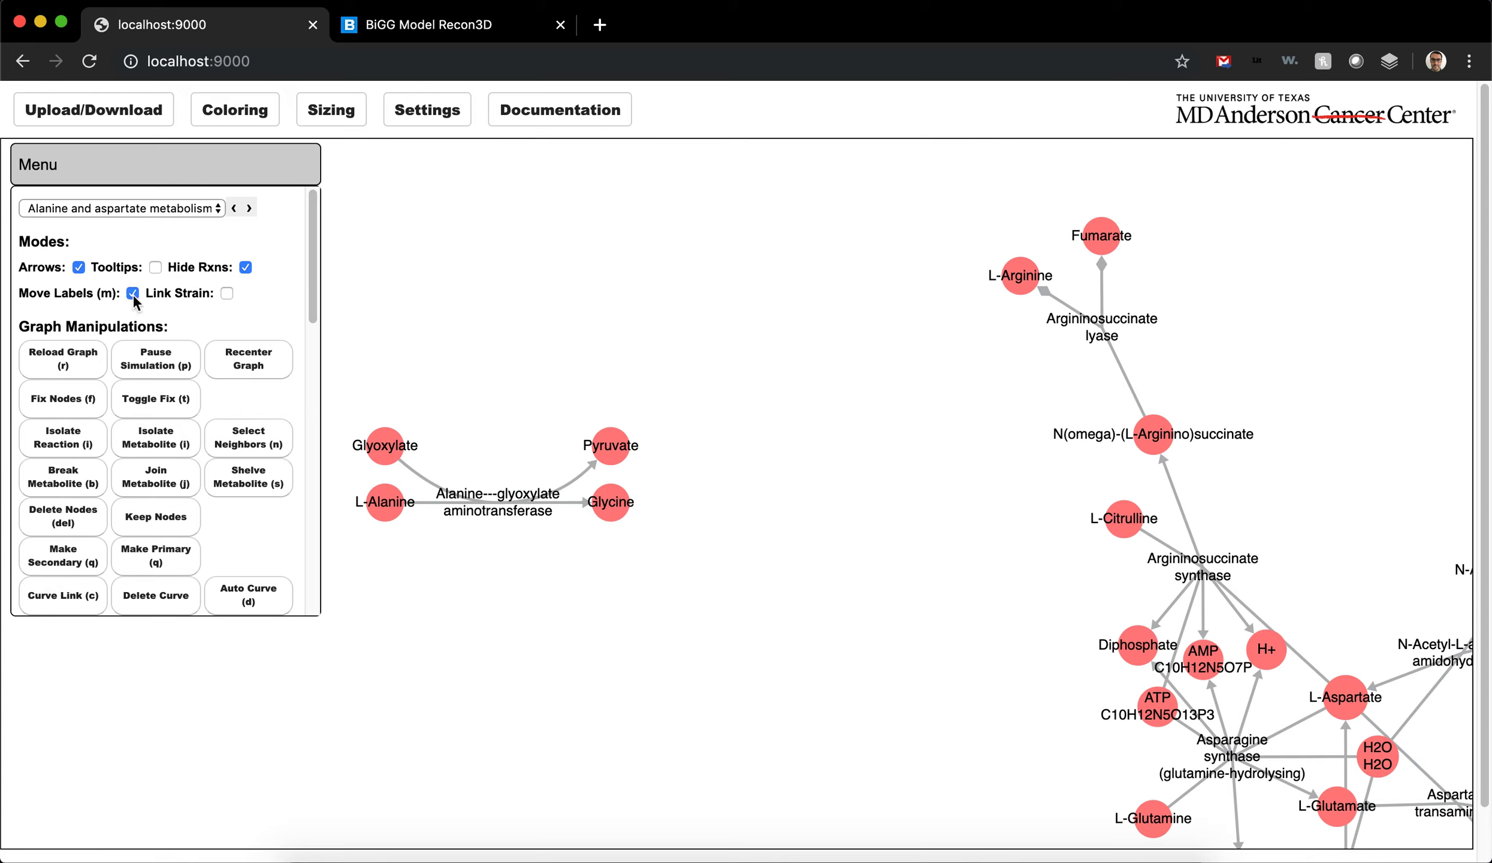
{"action": "left_click_drag", "start_coordinate": [504, 508], "coordinate": [502, 531]}
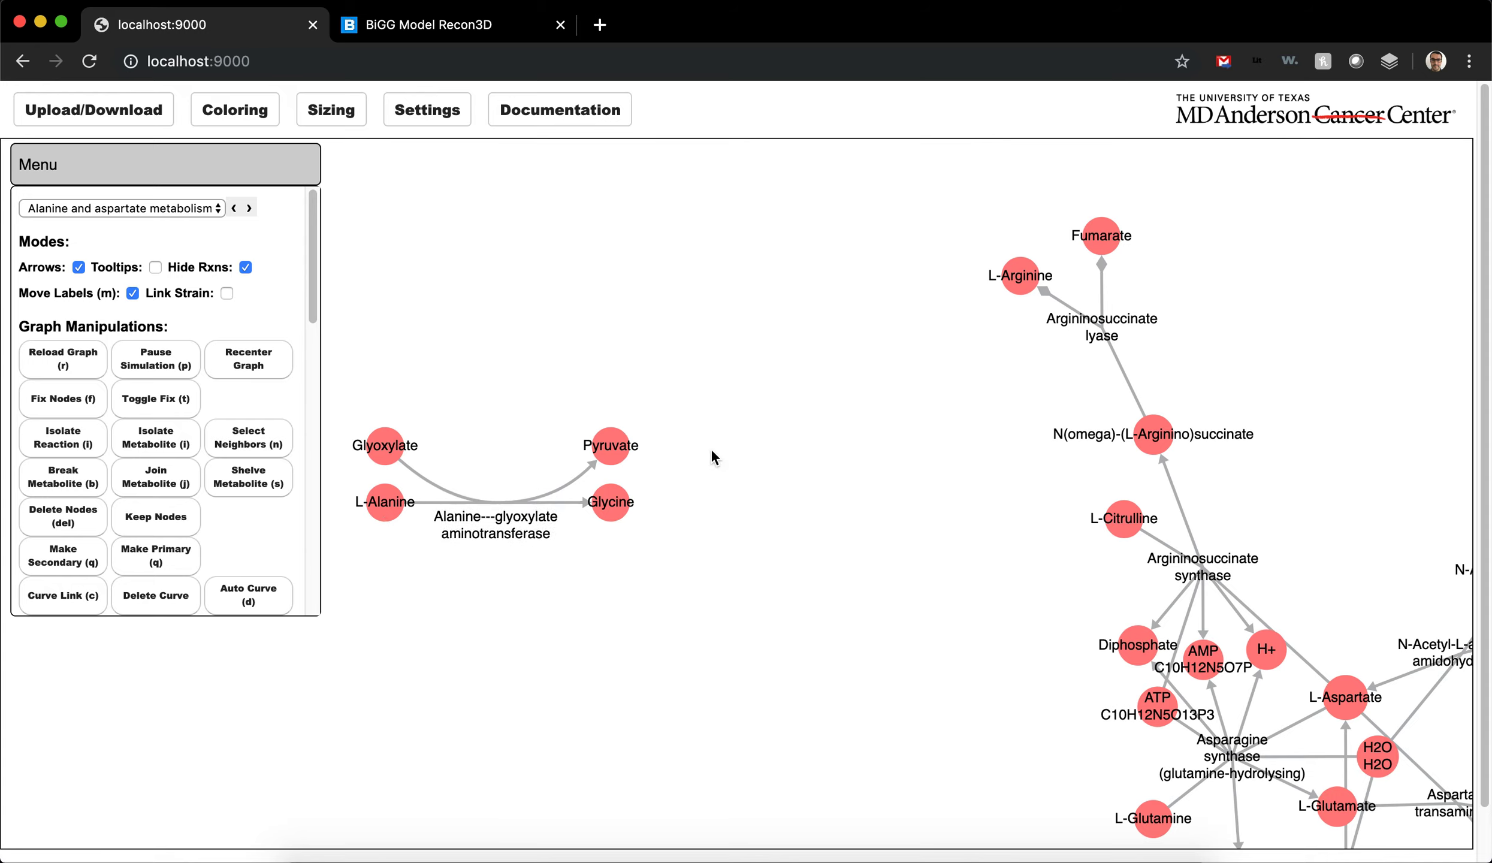
{"action": "left_click_drag", "start_coordinate": [1098, 347], "coordinate": [1152, 356]}
{"action": "left_click_drag", "start_coordinate": [1032, 283], "coordinate": [1024, 314]}
{"action": "mouse_move", "coordinate": [1089, 246]}
{"action": "left_mouse_down"}
{"action": "mouse_move", "coordinate": [1122, 218]}
{"action": "mouse_move", "coordinate": [1214, 252]}
{"action": "mouse_move", "coordinate": [1073, 258]}
{"action": "mouse_move", "coordinate": [1000, 240]}
{"action": "mouse_move", "coordinate": [910, 409]}
{"action": "mouse_move", "coordinate": [1118, 444]}
{"action": "mouse_move", "coordinate": [1166, 241]}
{"action": "mouse_move", "coordinate": [1110, 240]}
{"action": "left_mouse_up"}
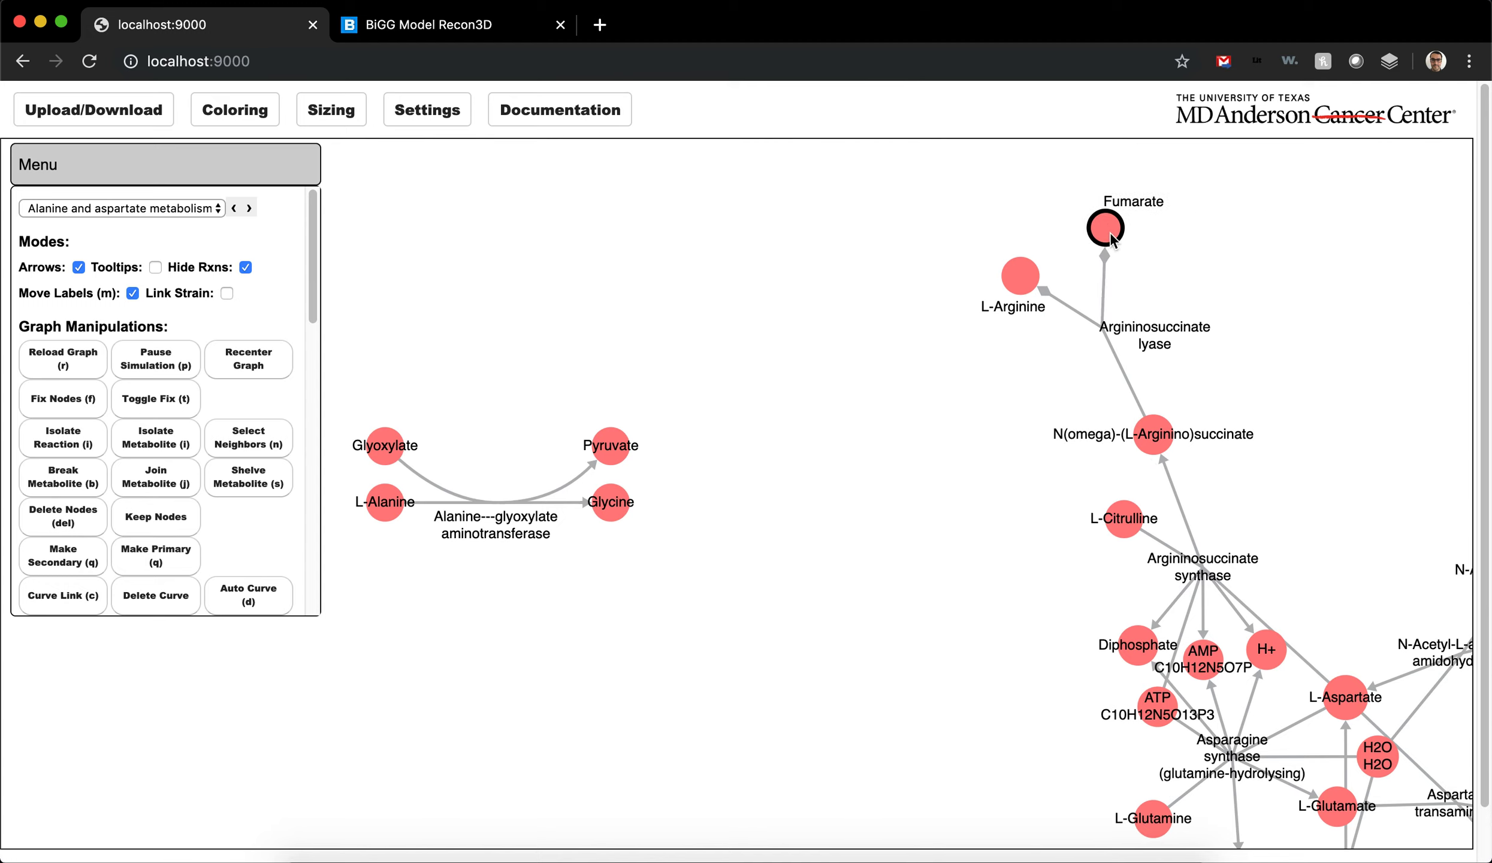
{"action": "left_click", "coordinate": [128, 294]}
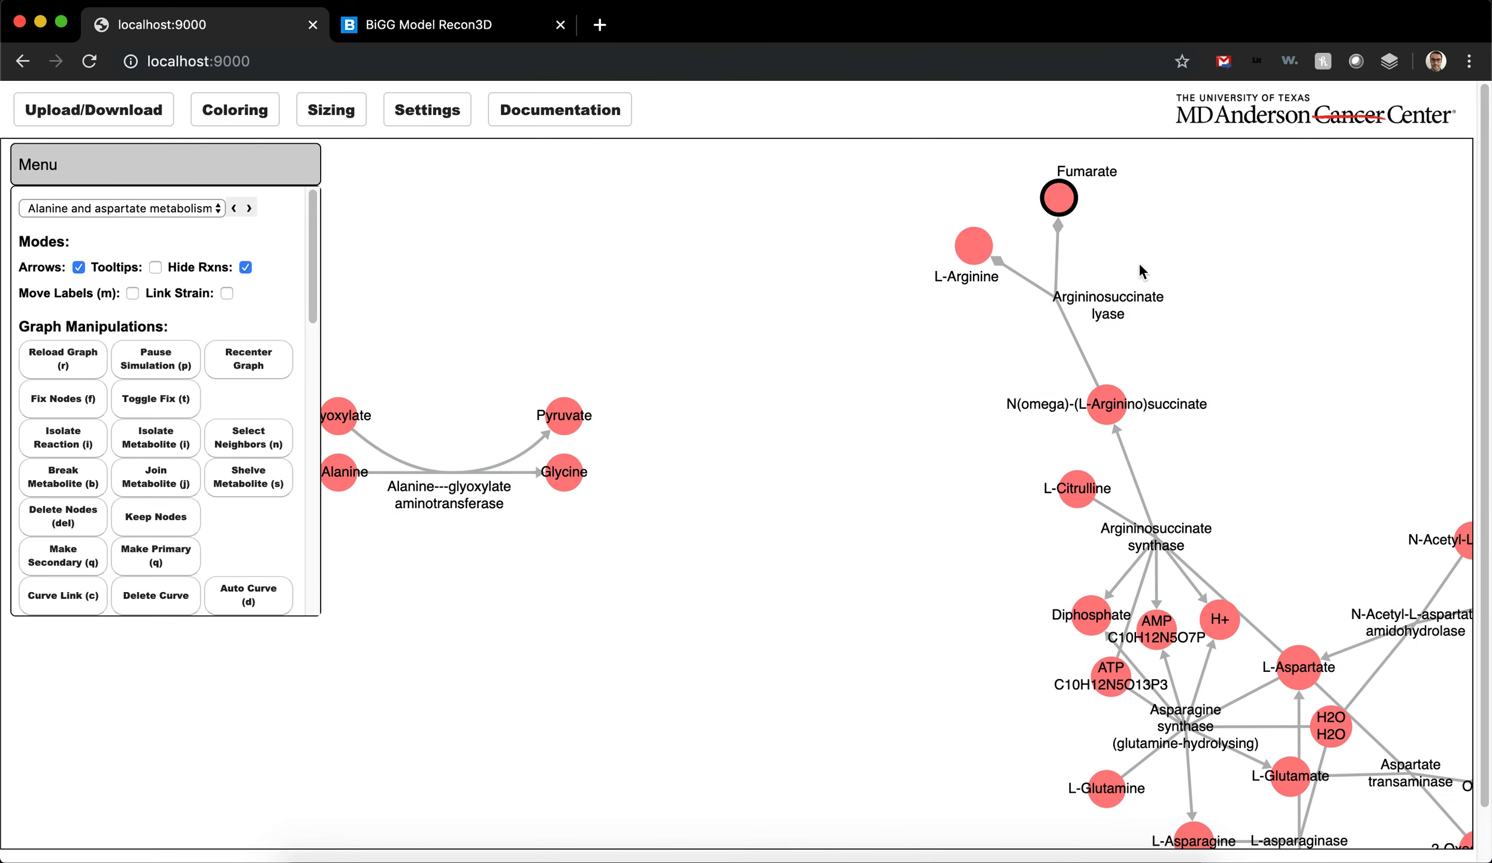
- Turn on Link Strain to examine the strained links in the graph and turn it off again
{"action": "left_click_drag", "start_coordinate": [676, 464], "coordinate": [610, 400]}
{"action": "scroll", "coordinate": [616, 405], "scroll_direction": "down", "scroll_amount": 4}
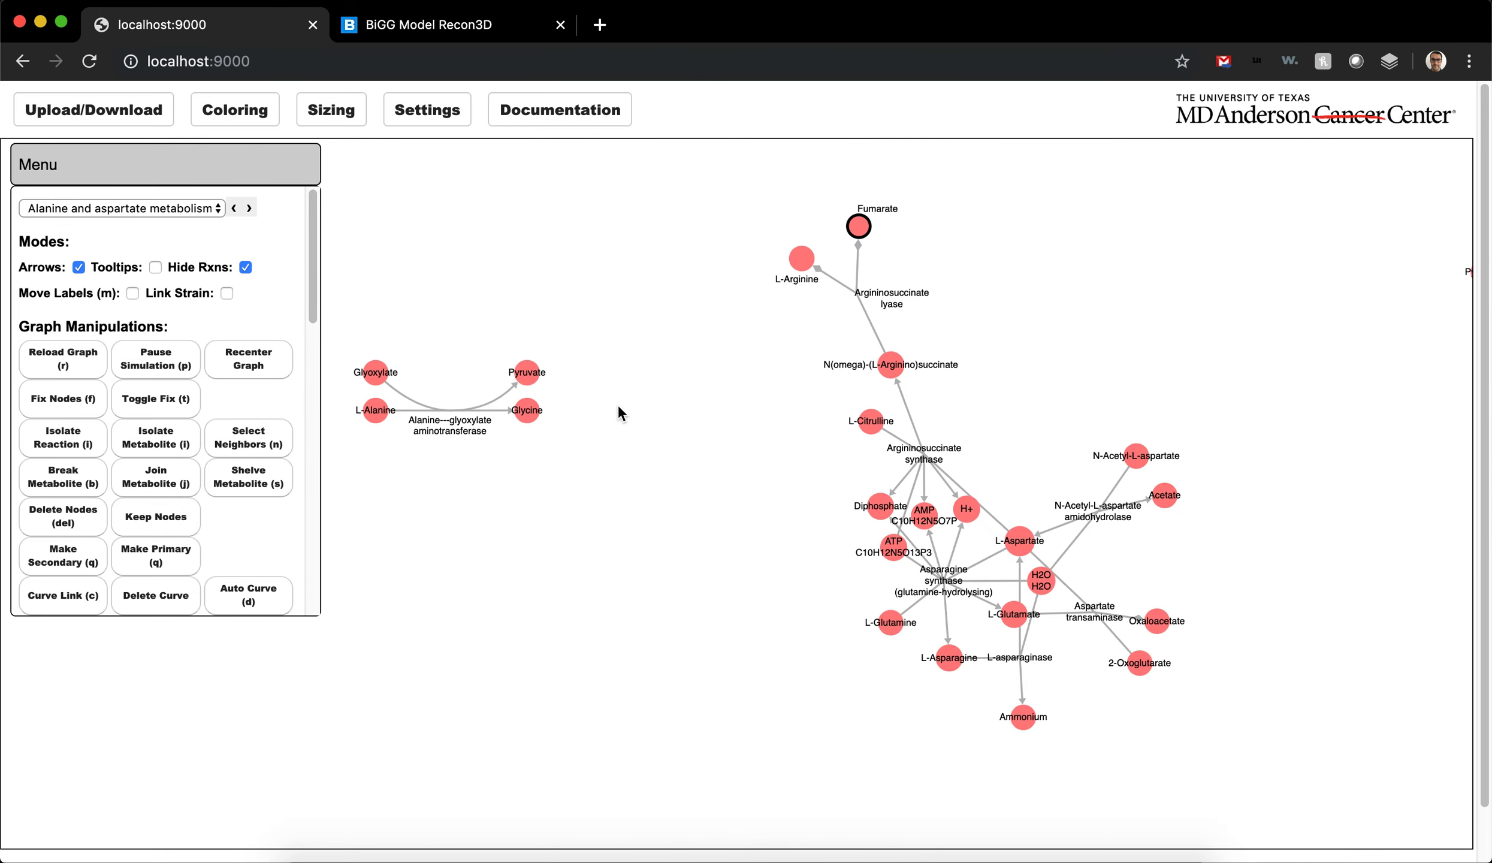
{"action": "left_click", "coordinate": [227, 292]}
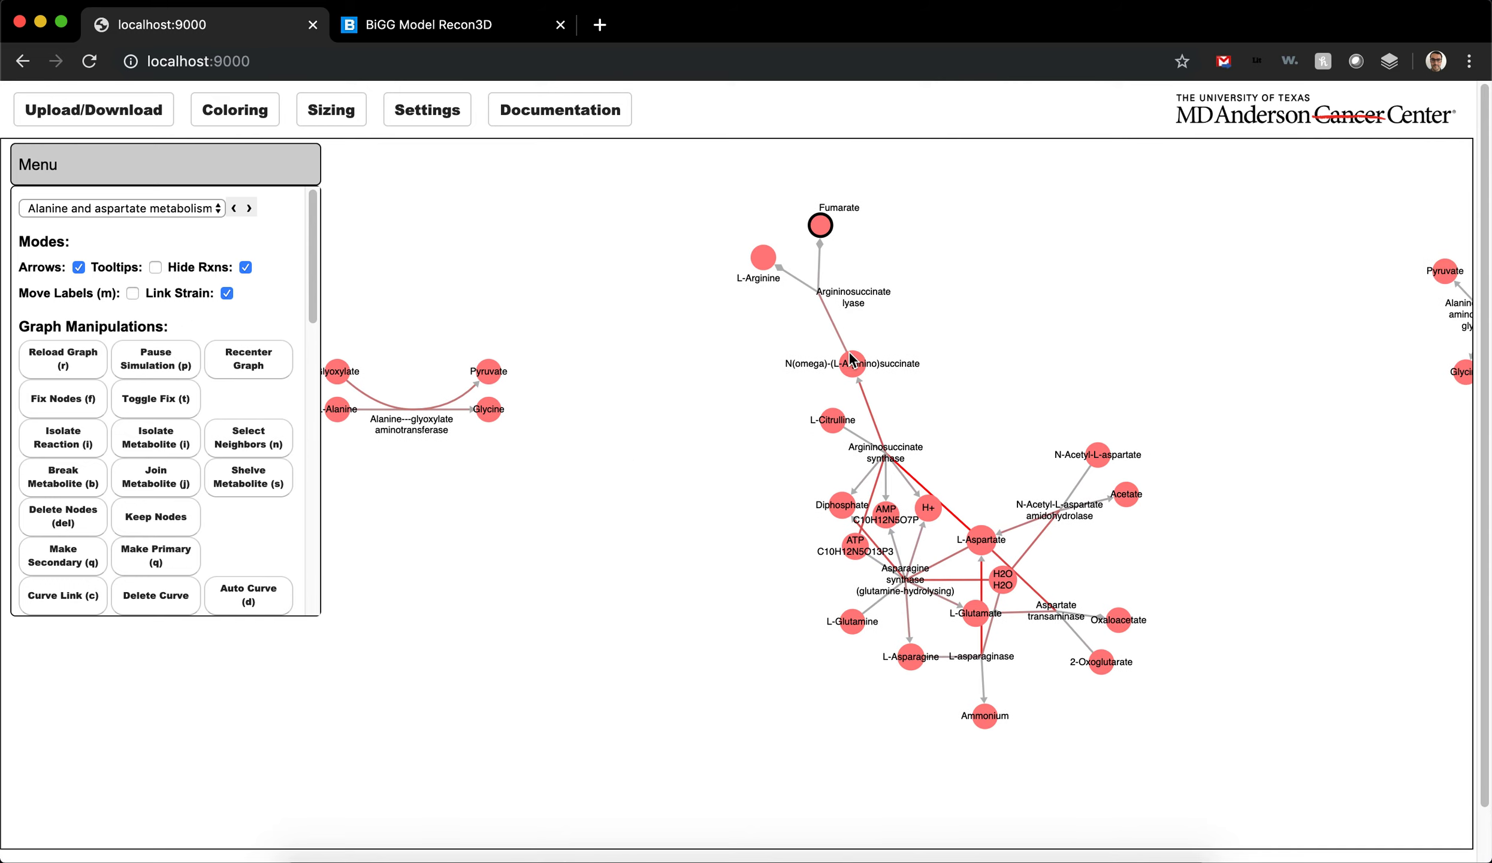
{"action": "scroll", "coordinate": [905, 470], "scroll_direction": "up", "scroll_amount": 4}
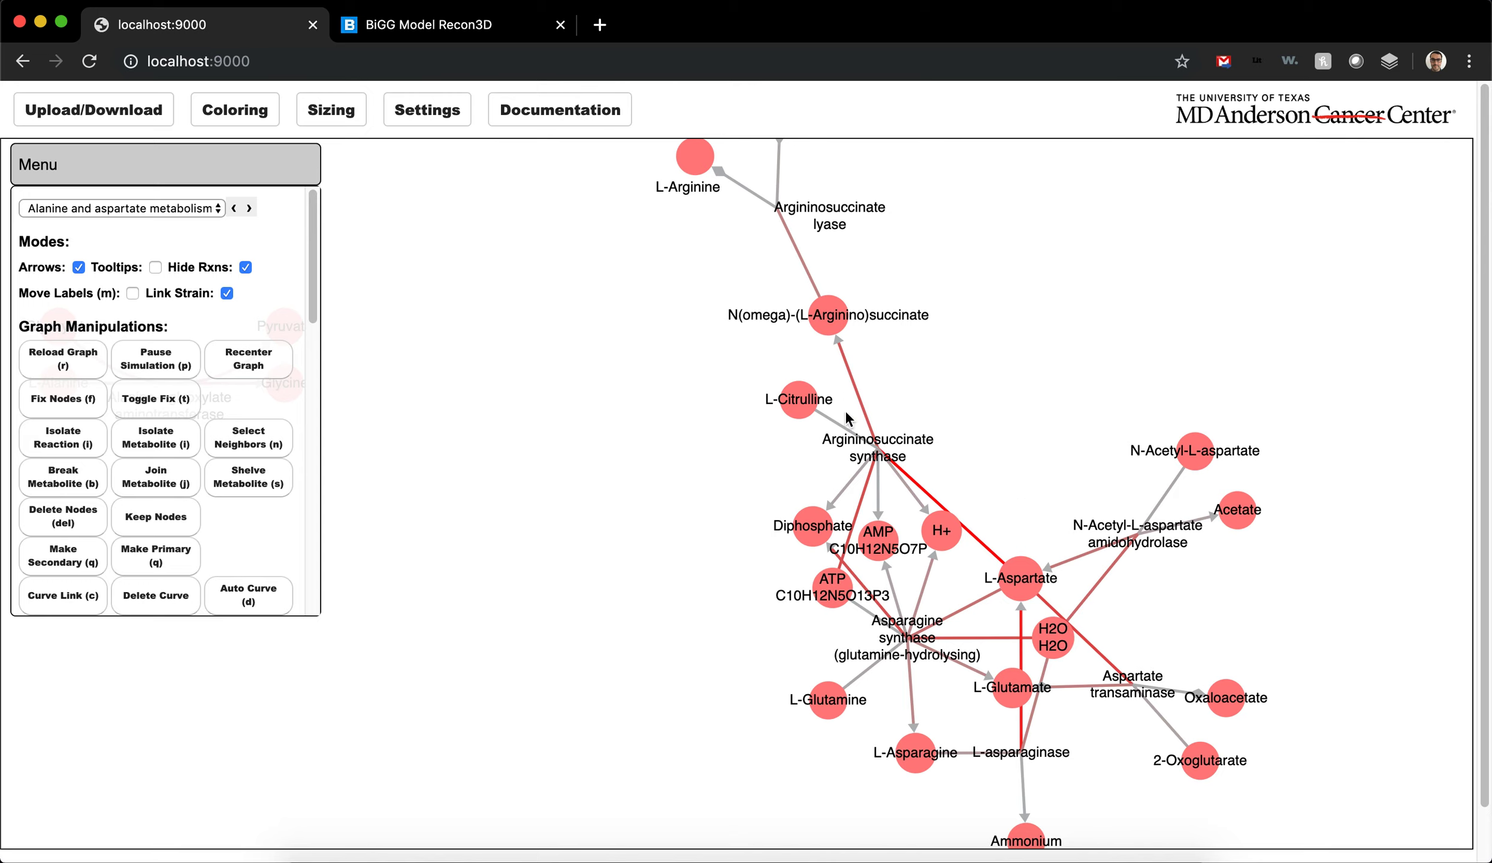
{"action": "left_click", "coordinate": [227, 293]}
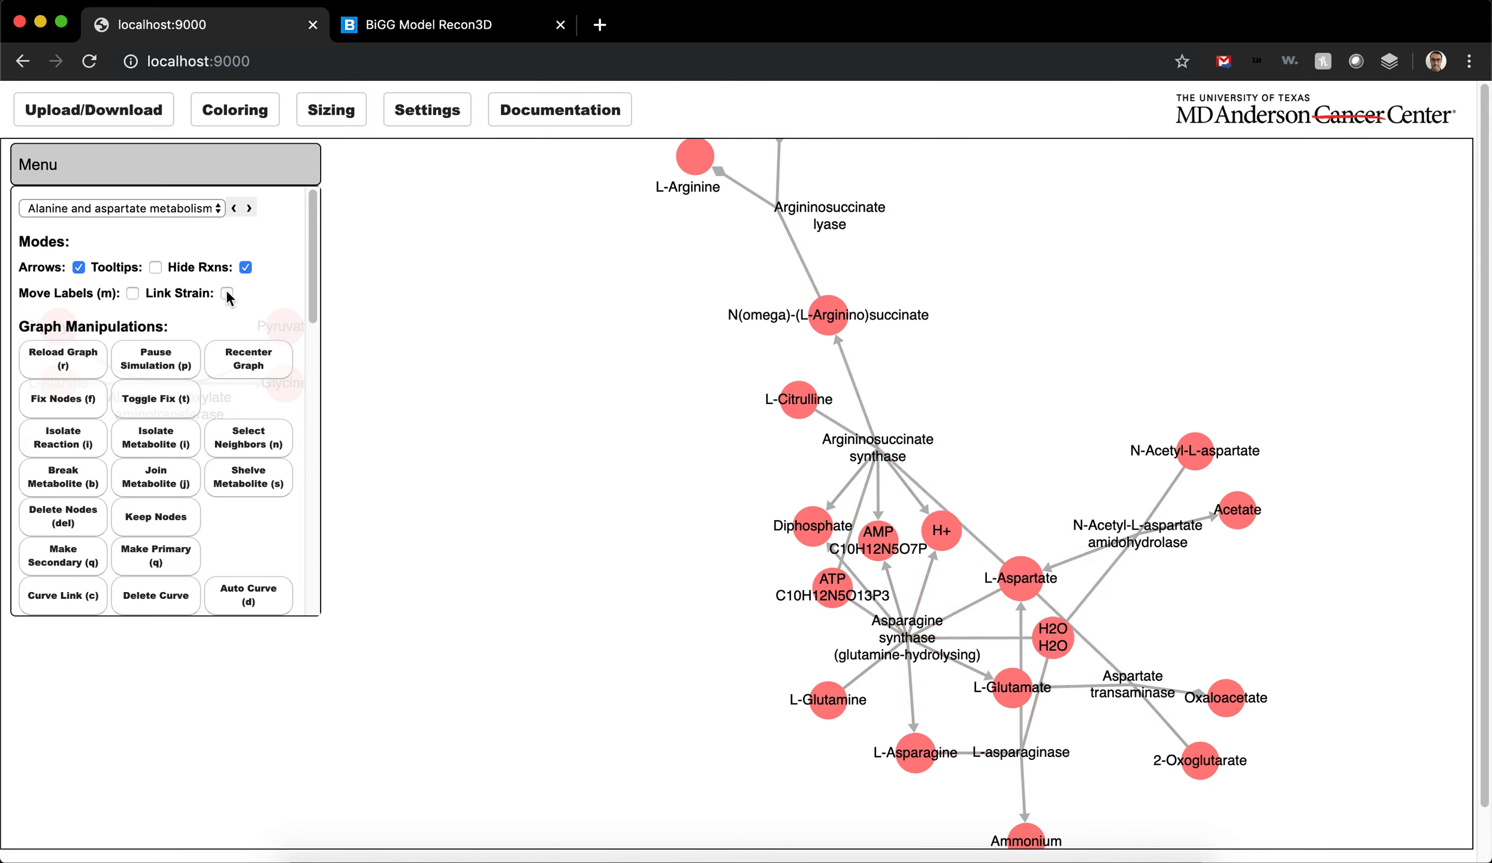
- Enlarge the graph's arrowheads to an Arrow Size of 8 and set the size back to 4
{"action": "left_click", "coordinate": [332, 113]}
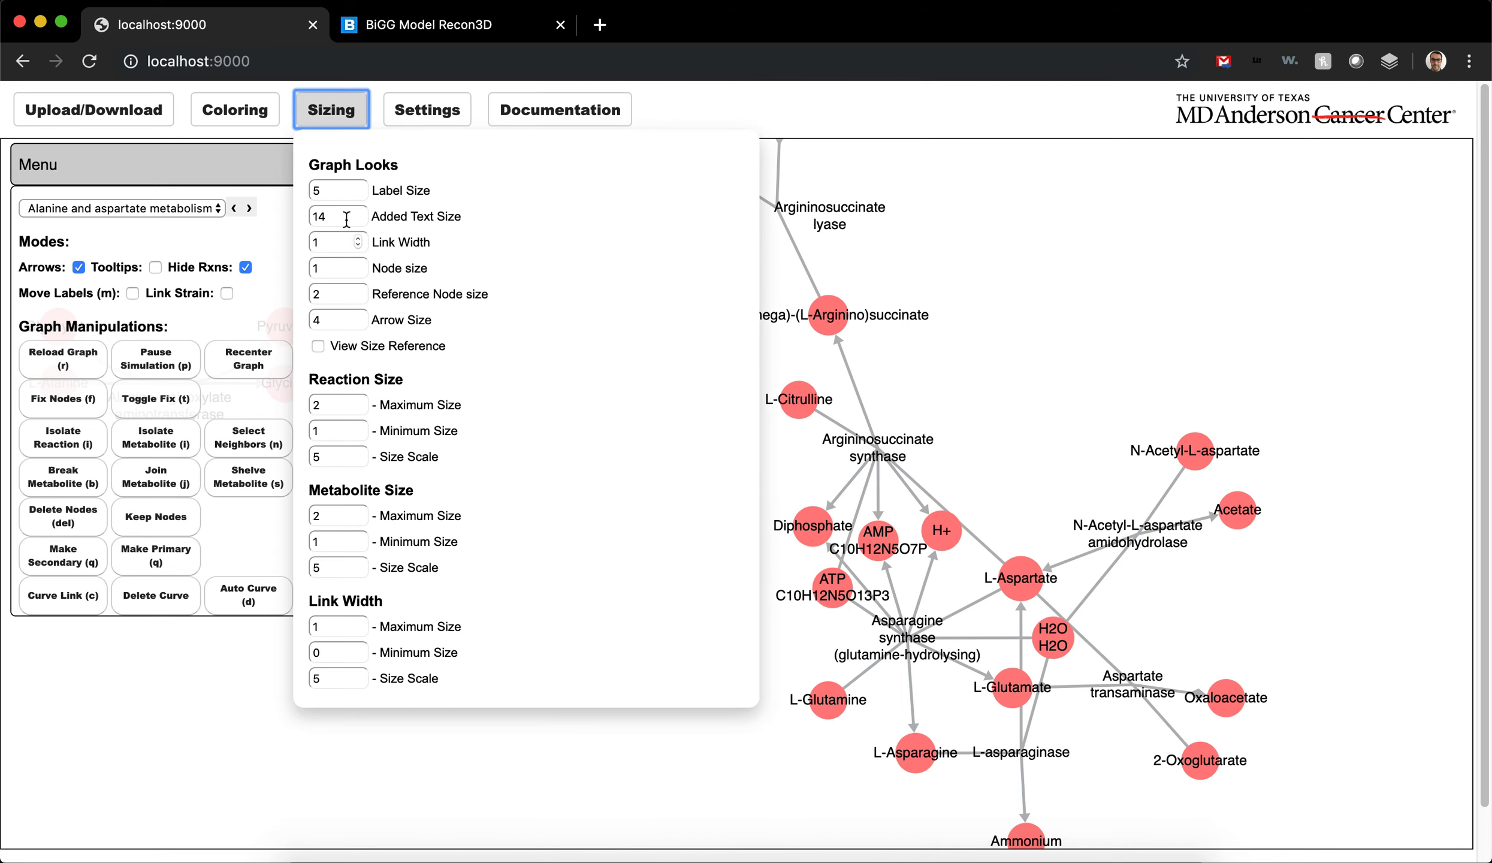
{"action": "left_click", "coordinate": [358, 317]}
{"action": "left_click", "coordinate": [358, 317]}
{"action": "left_click", "coordinate": [359, 317]}
{"action": "left_click", "coordinate": [359, 316]}
{"action": "left_click", "coordinate": [359, 316]}
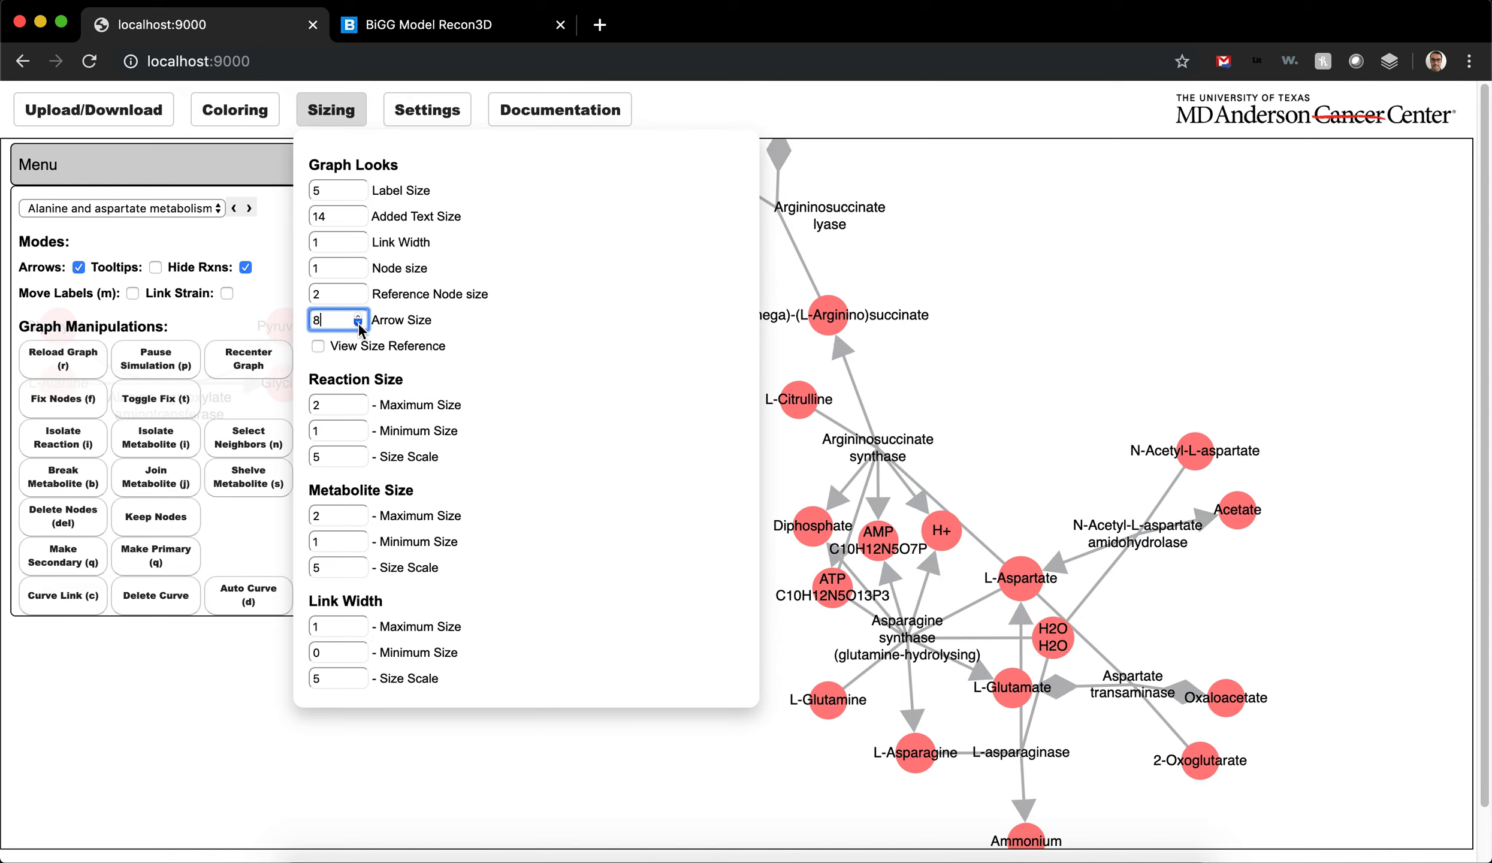
{"action": "left_click", "coordinate": [359, 323]}
{"action": "left_click", "coordinate": [358, 324]}
{"action": "left_click", "coordinate": [359, 324]}
{"action": "left_click", "coordinate": [358, 324]}
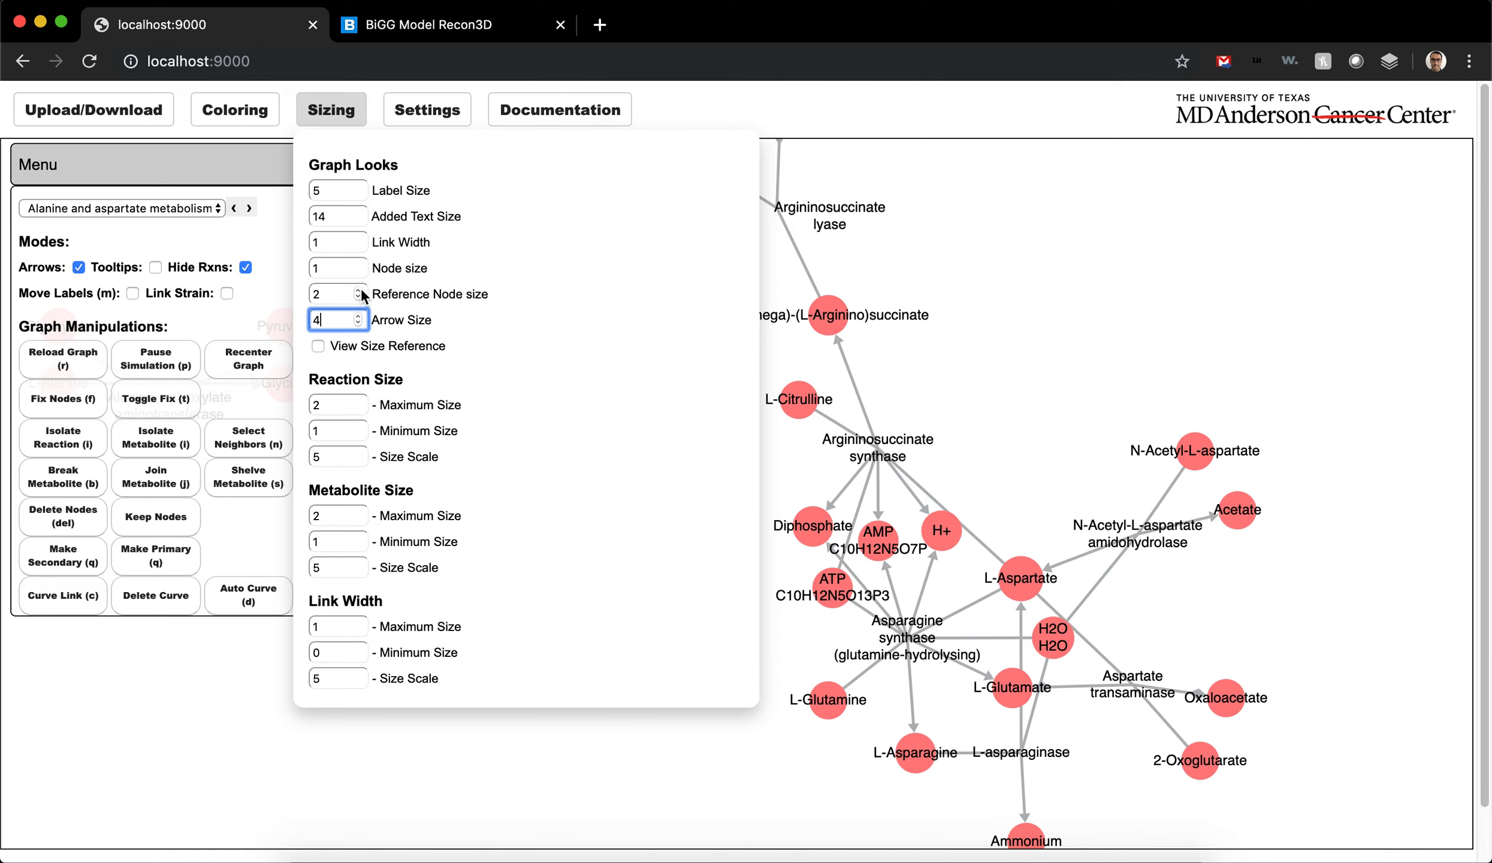
- Select all nodes in the graph and show the reference node for expanding or contracting their arrangement
{"action": "scroll", "coordinate": [818, 438], "scroll_direction": "down", "scroll_amount": 5}
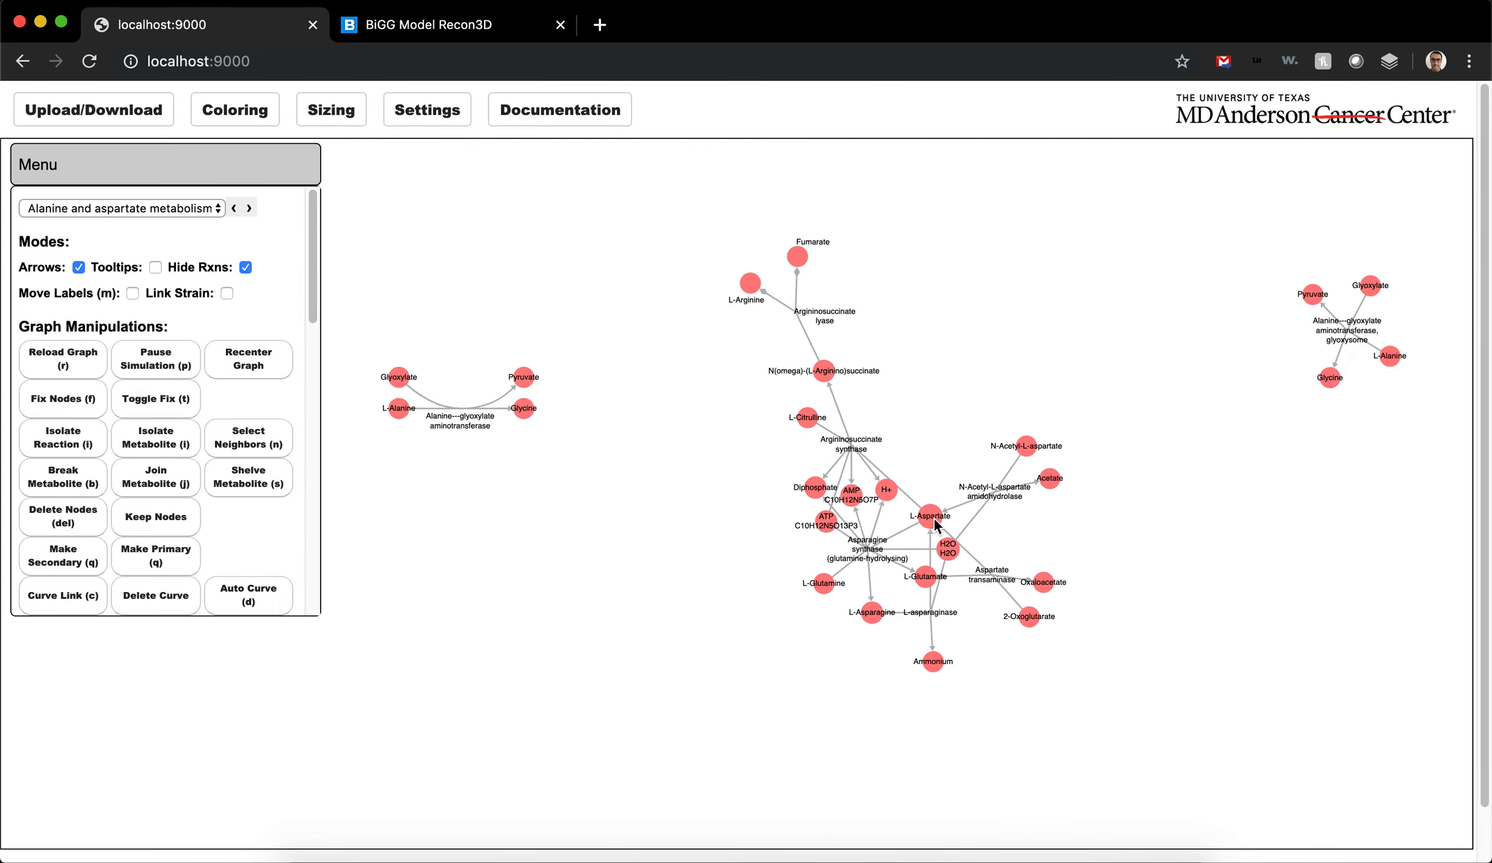
{"action": "scroll", "coordinate": [1082, 584], "scroll_direction": "down", "scroll_amount": 5}
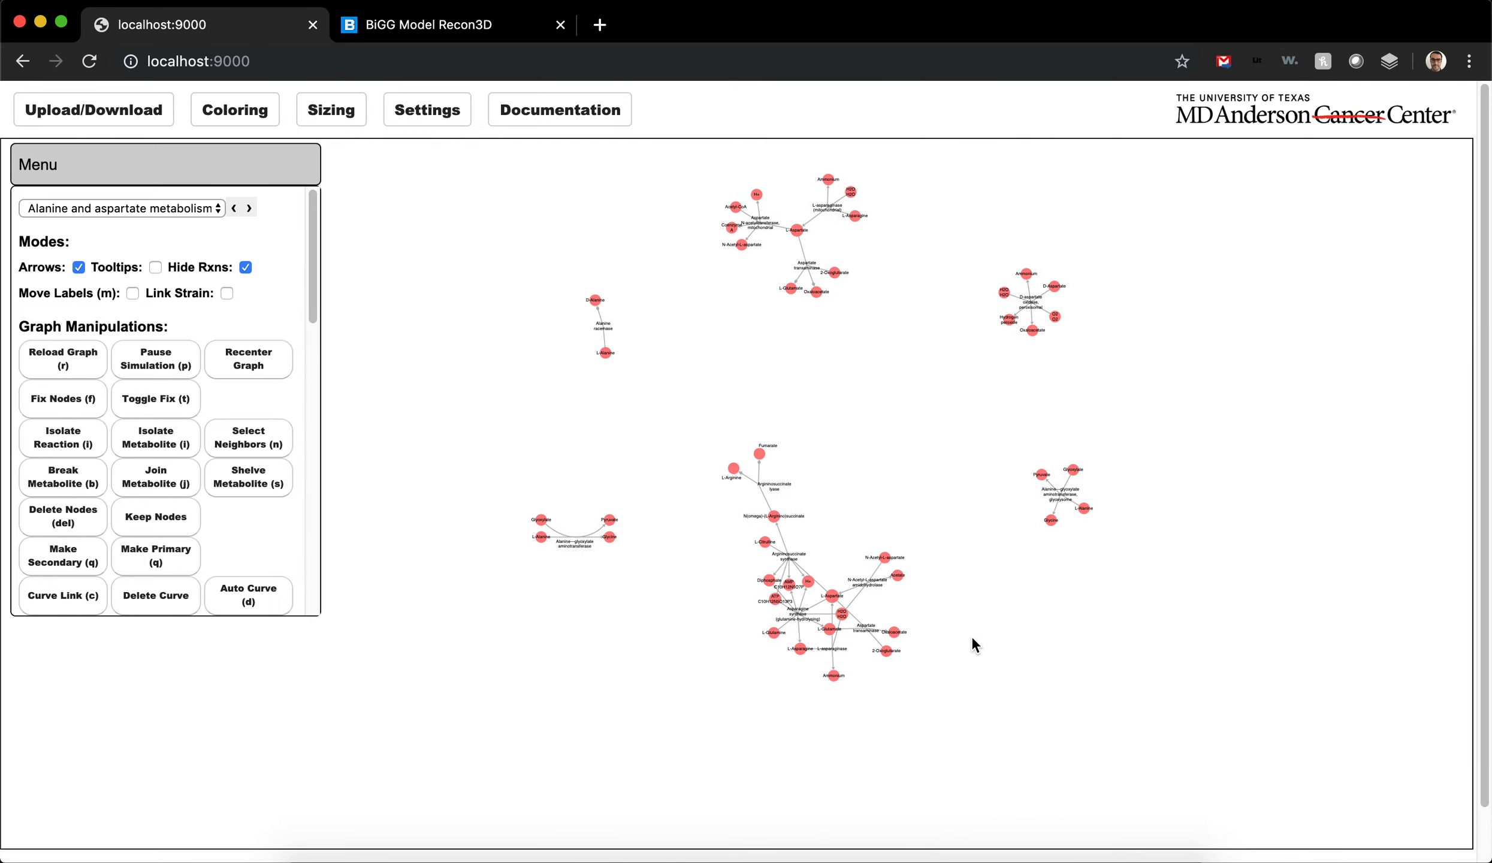
{"action": "key", "text": "a"}
{"action": "scroll", "coordinate": [956, 550], "scroll_direction": "down", "scroll_amount": 1}
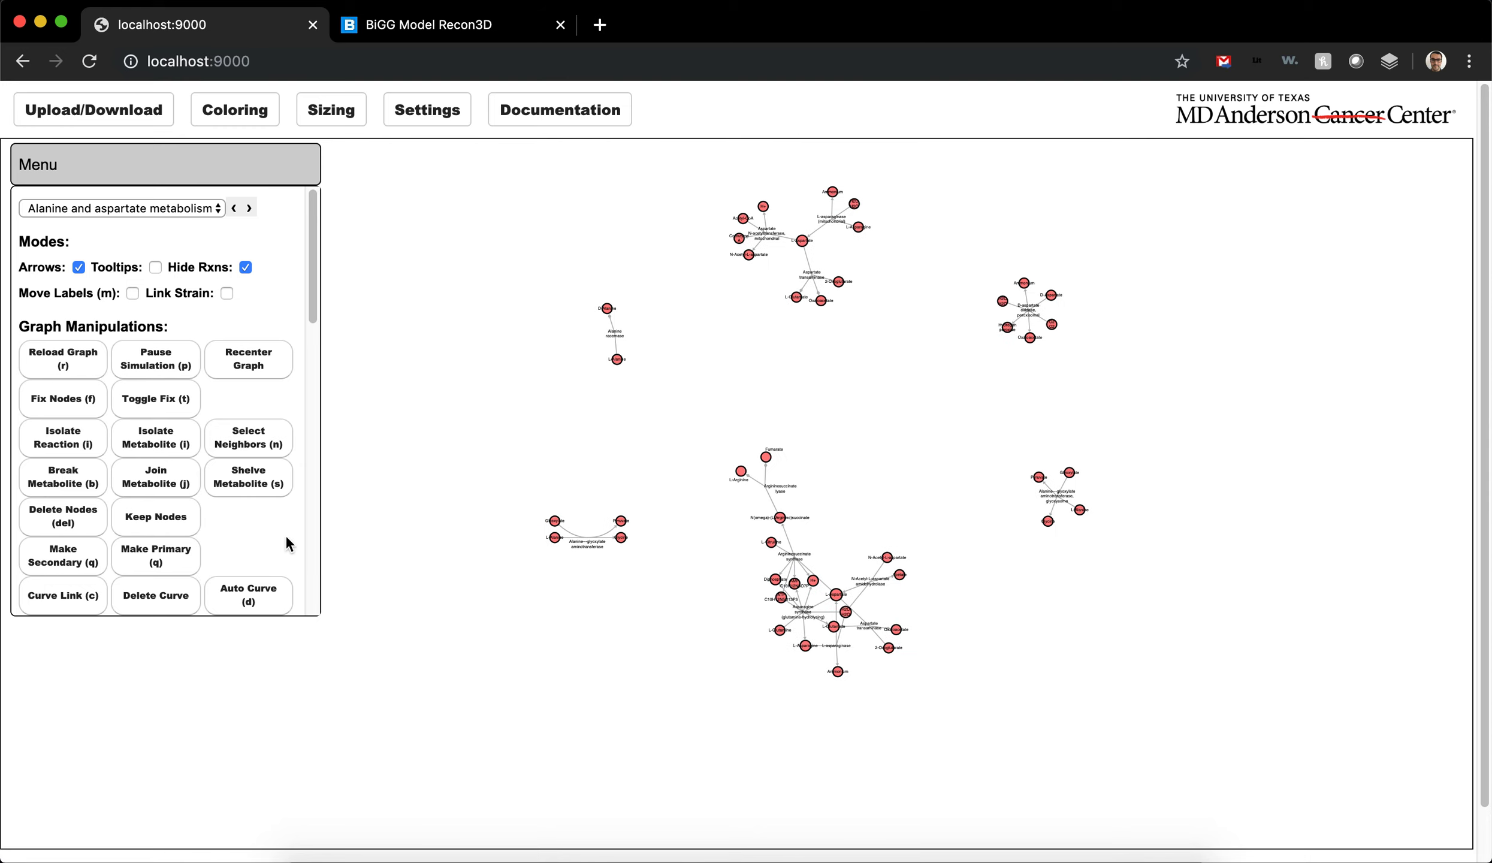
{"action": "scroll", "coordinate": [240, 519], "scroll_direction": "down", "scroll_amount": 10}
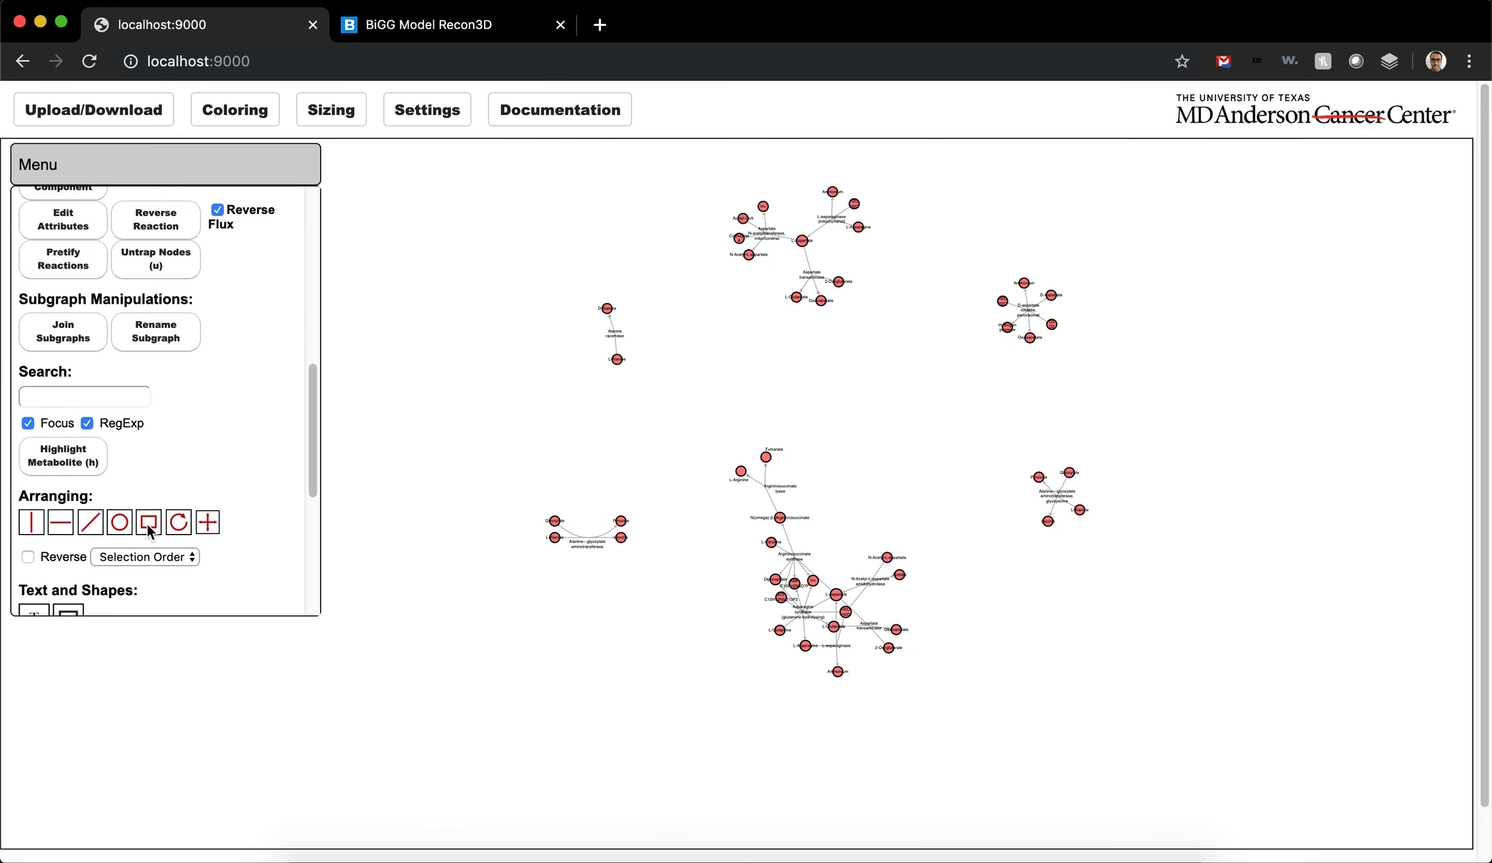
{"action": "left_click", "coordinate": [211, 521]}
{"action": "left_click_drag", "start_coordinate": [1082, 671], "coordinate": [697, 486]}
{"action": "scroll", "coordinate": [1165, 711], "scroll_direction": "down", "scroll_amount": 5}
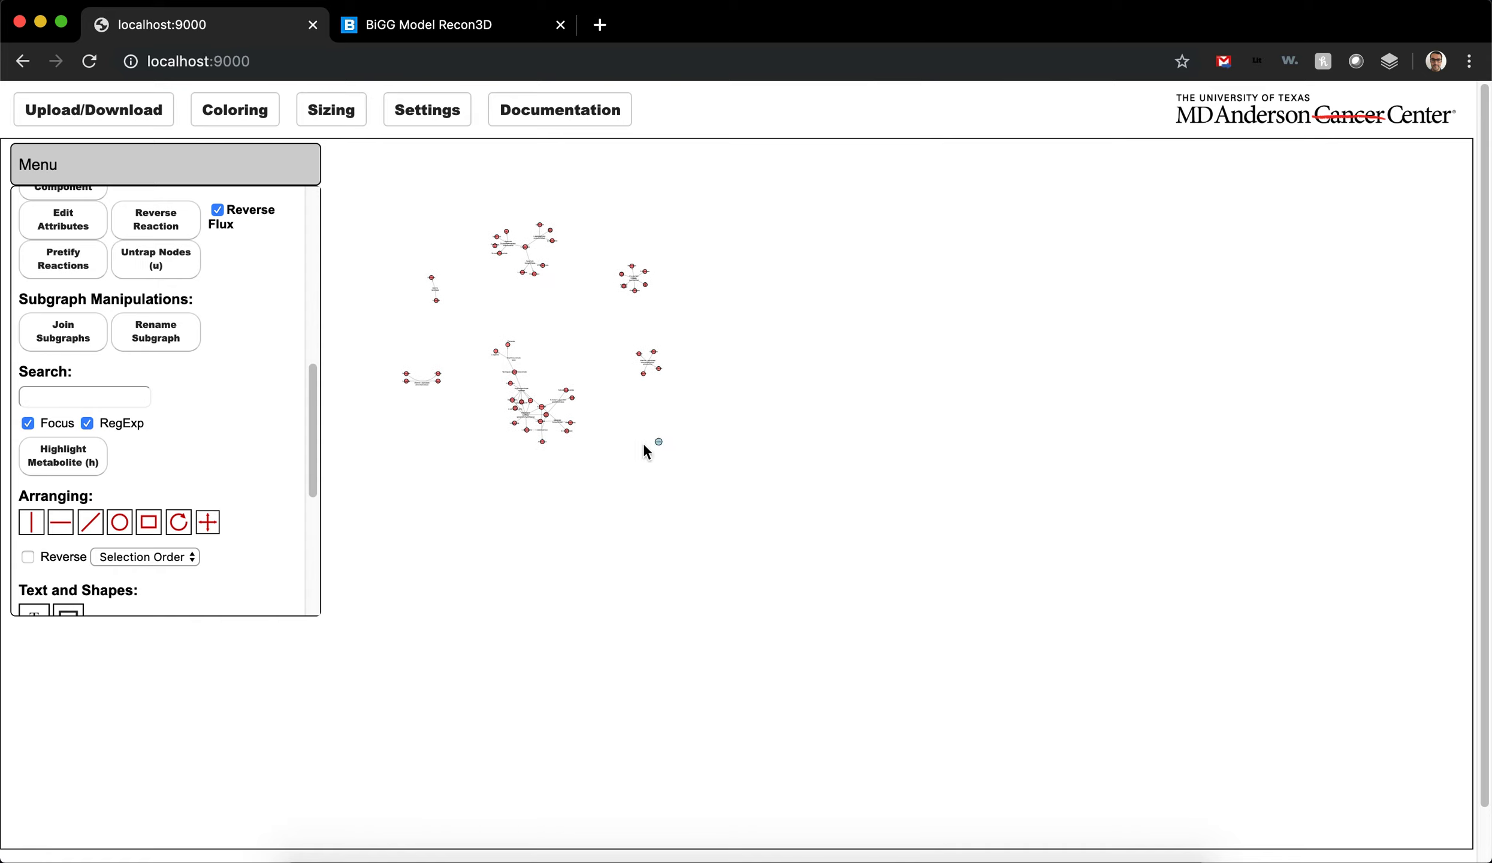
- Set the Reference Node size to 20 and close the sizing options
{"action": "left_click", "coordinate": [337, 114]}
{"action": "left_click", "coordinate": [357, 290]}
{"action": "left_click", "coordinate": [358, 290]}
{"action": "left_click", "coordinate": [358, 290]}
{"action": "left_click", "coordinate": [357, 290]}
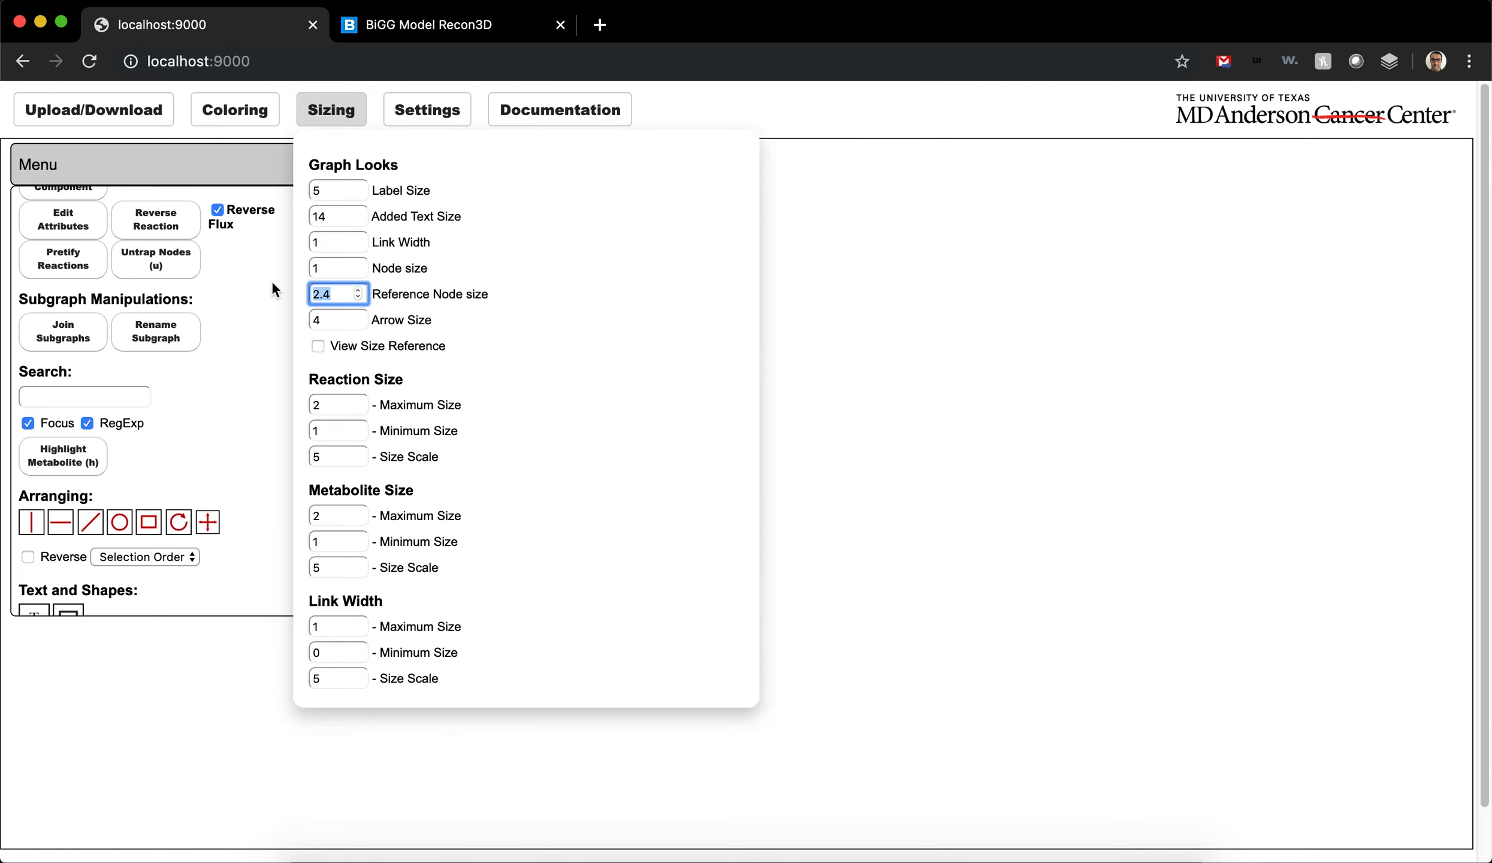
{"action": "type", "text": "20"}
{"action": "left_click", "coordinate": [325, 115]}
- Contract the spacing of all selected nodes by means of the reference node
{"action": "left_click_drag", "start_coordinate": [667, 457], "coordinate": [527, 357]}
{"action": "scroll", "coordinate": [478, 311], "scroll_direction": "up", "scroll_amount": 5}
{"action": "left_click_drag", "start_coordinate": [510, 297], "coordinate": [746, 508]}
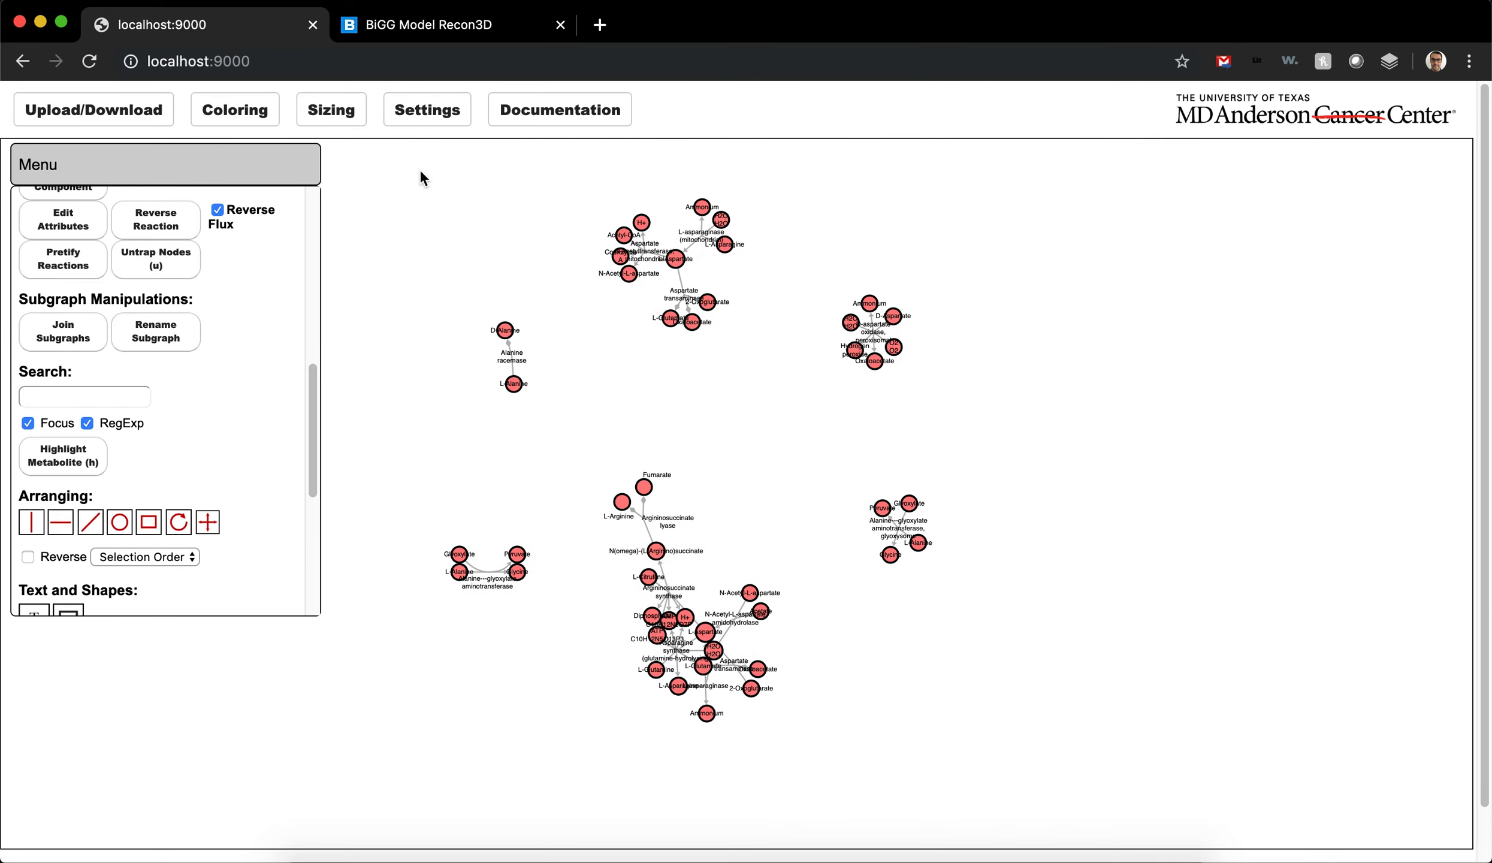
- Enlarge the graph's nodes and bring the Node size back down to 1.1
{"action": "left_click", "coordinate": [327, 116]}
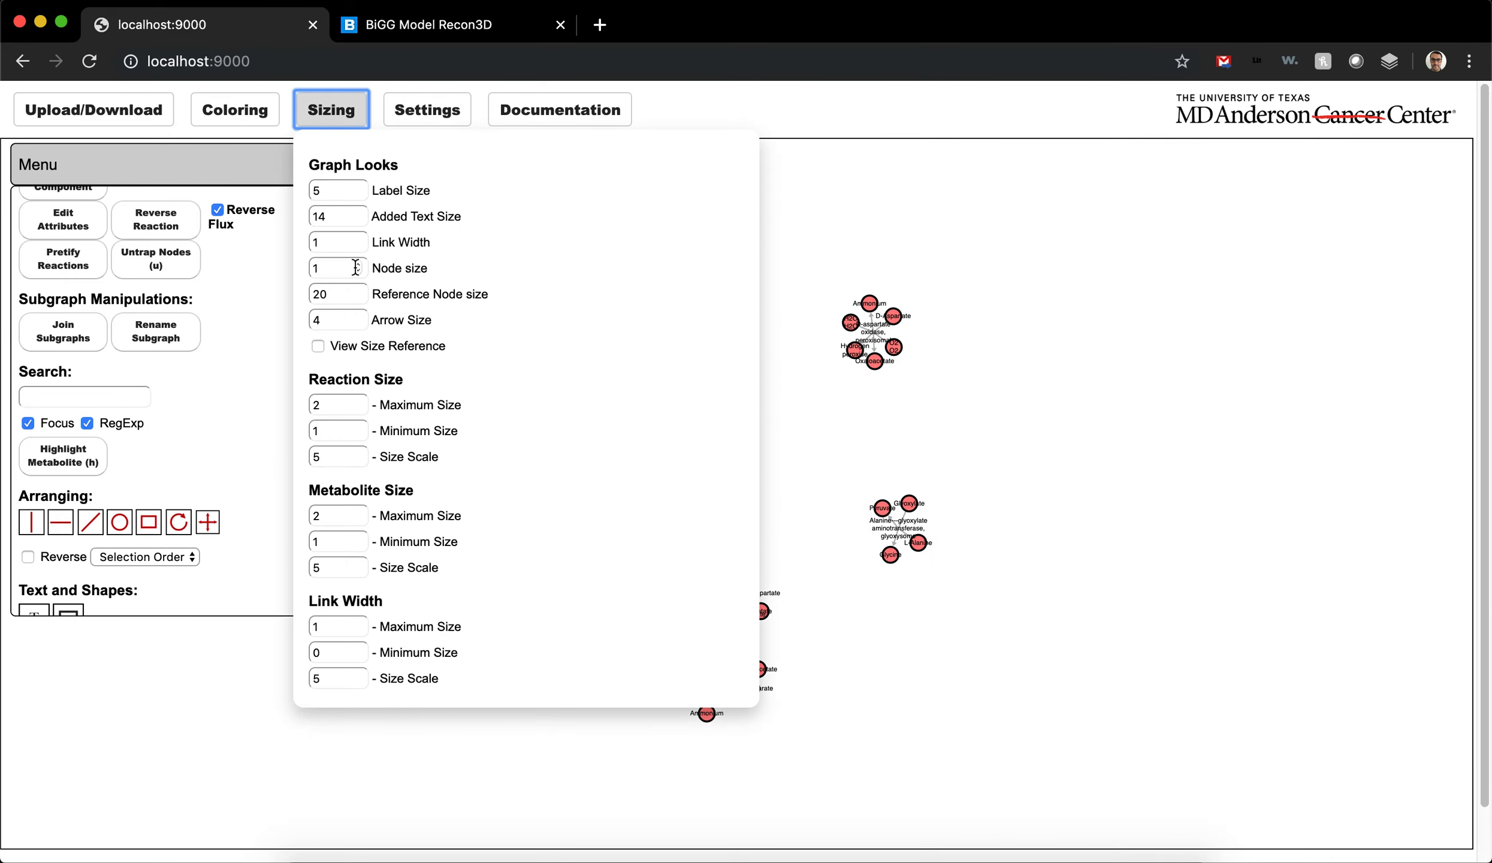
{"action": "scroll", "coordinate": [851, 389], "scroll_direction": "up", "scroll_amount": 3}
{"action": "scroll", "coordinate": [847, 340], "scroll_direction": "up", "scroll_amount": 1}
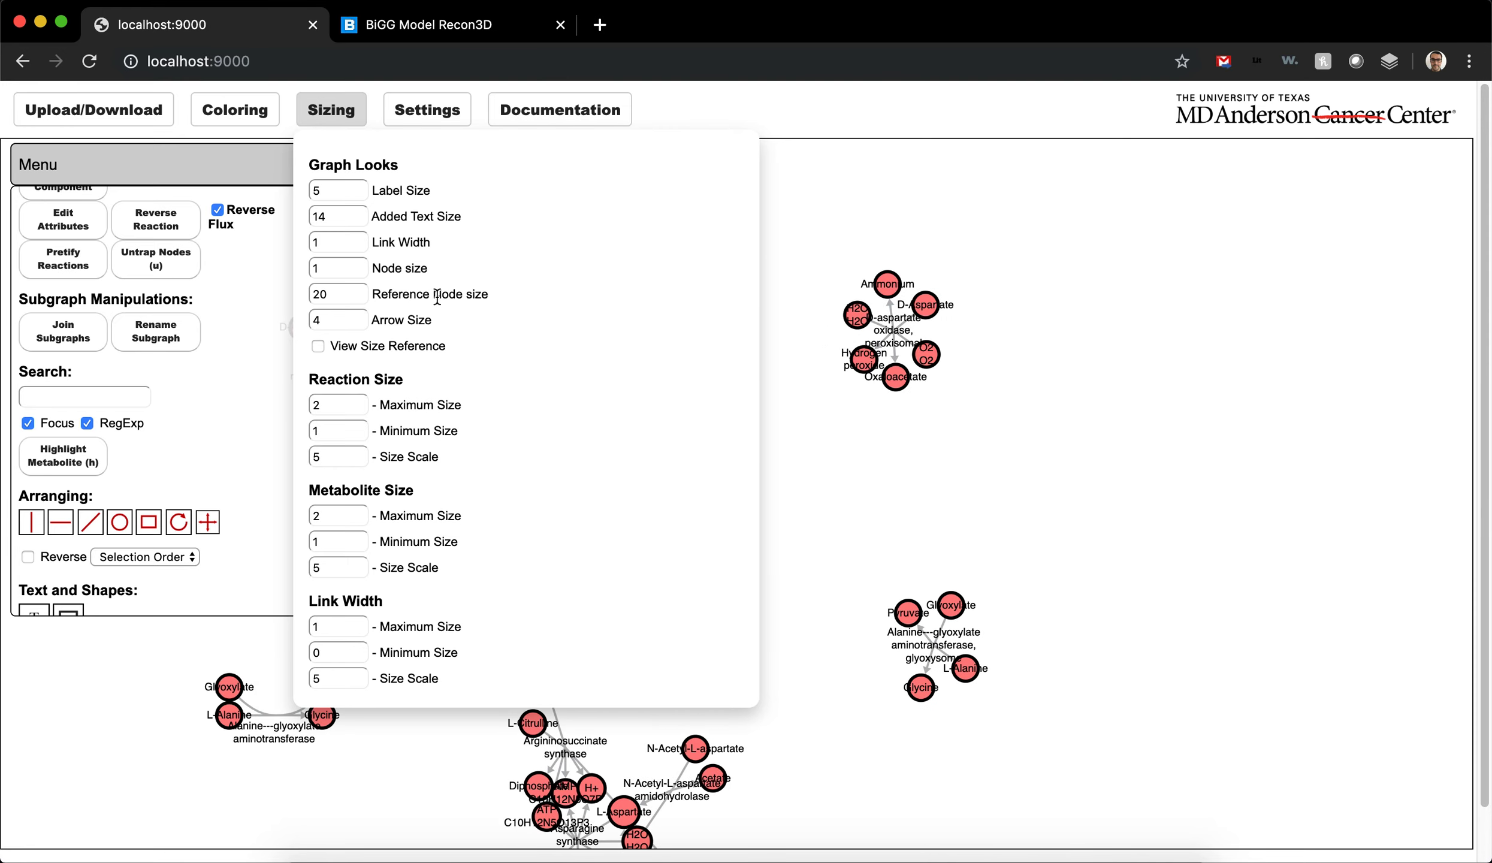
{"action": "left_click", "coordinate": [358, 265]}
{"action": "left_click", "coordinate": [357, 265]}
{"action": "left_click", "coordinate": [358, 265]}
{"action": "left_click", "coordinate": [357, 265]}
{"action": "left_click", "coordinate": [358, 265]}
{"action": "left_click", "coordinate": [357, 265]}
{"action": "left_click", "coordinate": [358, 271]}
{"action": "left_click", "coordinate": [357, 271]}
{"action": "left_click", "coordinate": [358, 271]}
{"action": "left_click", "coordinate": [358, 270]}
{"action": "left_click", "coordinate": [358, 271]}
- Set the Label Size to 4, close the sizing options and clear the node selection
{"action": "left_click", "coordinate": [358, 187]}
{"action": "left_click", "coordinate": [358, 193]}
{"action": "left_click", "coordinate": [358, 194]}
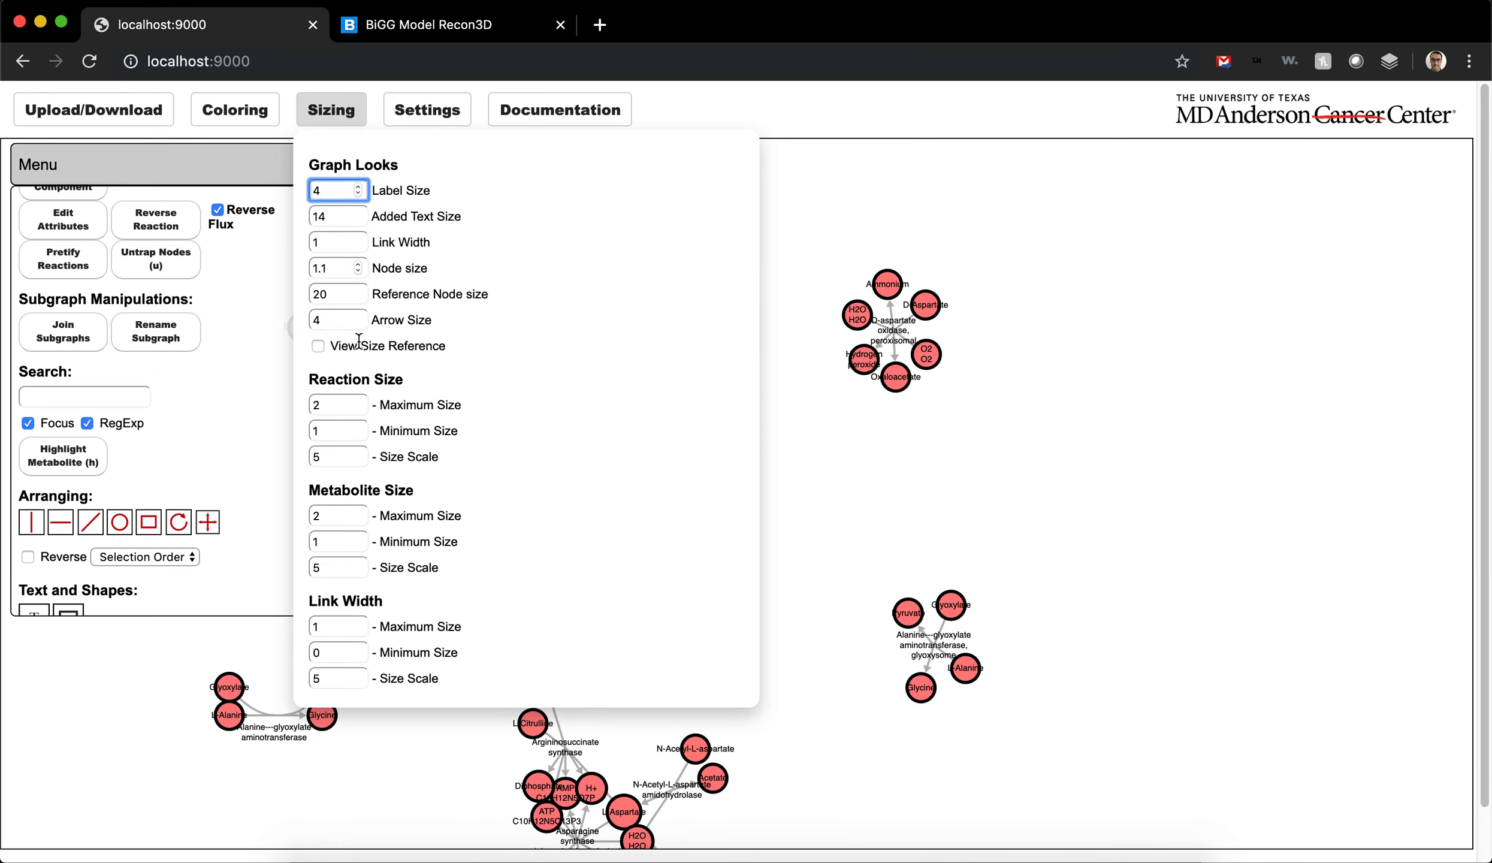
{"action": "left_click", "coordinate": [918, 455]}
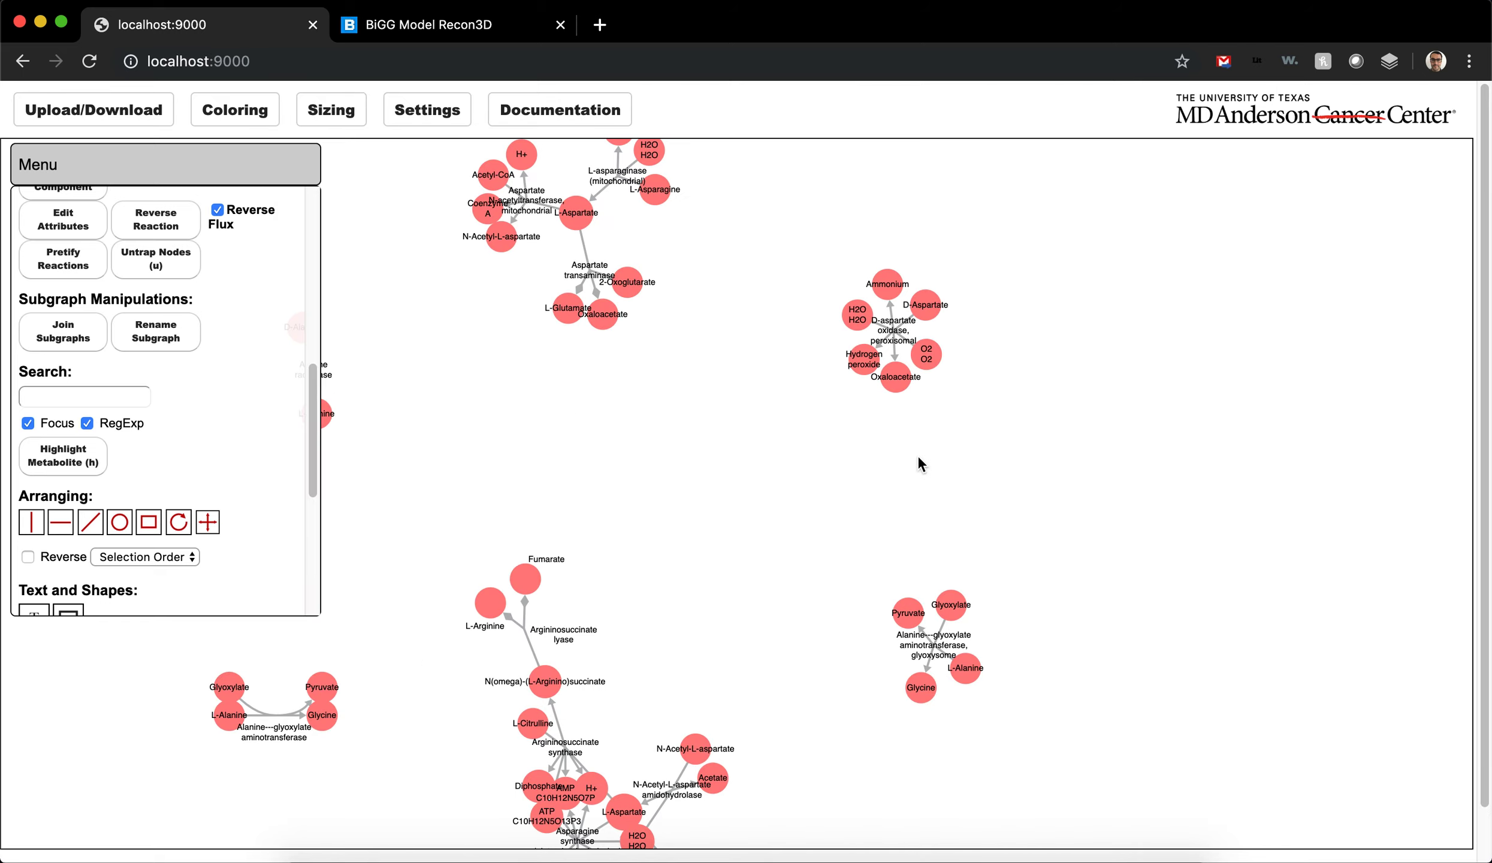
- Select all nodes in the graph and release them from their fixed positions
{"action": "key", "text": "a"}
{"action": "key", "text": "u"}
{"action": "scroll", "coordinate": [935, 587], "scroll_direction": "down", "scroll_amount": 5}
{"action": "scroll", "coordinate": [797, 497], "scroll_direction": "up", "scroll_amount": 3}
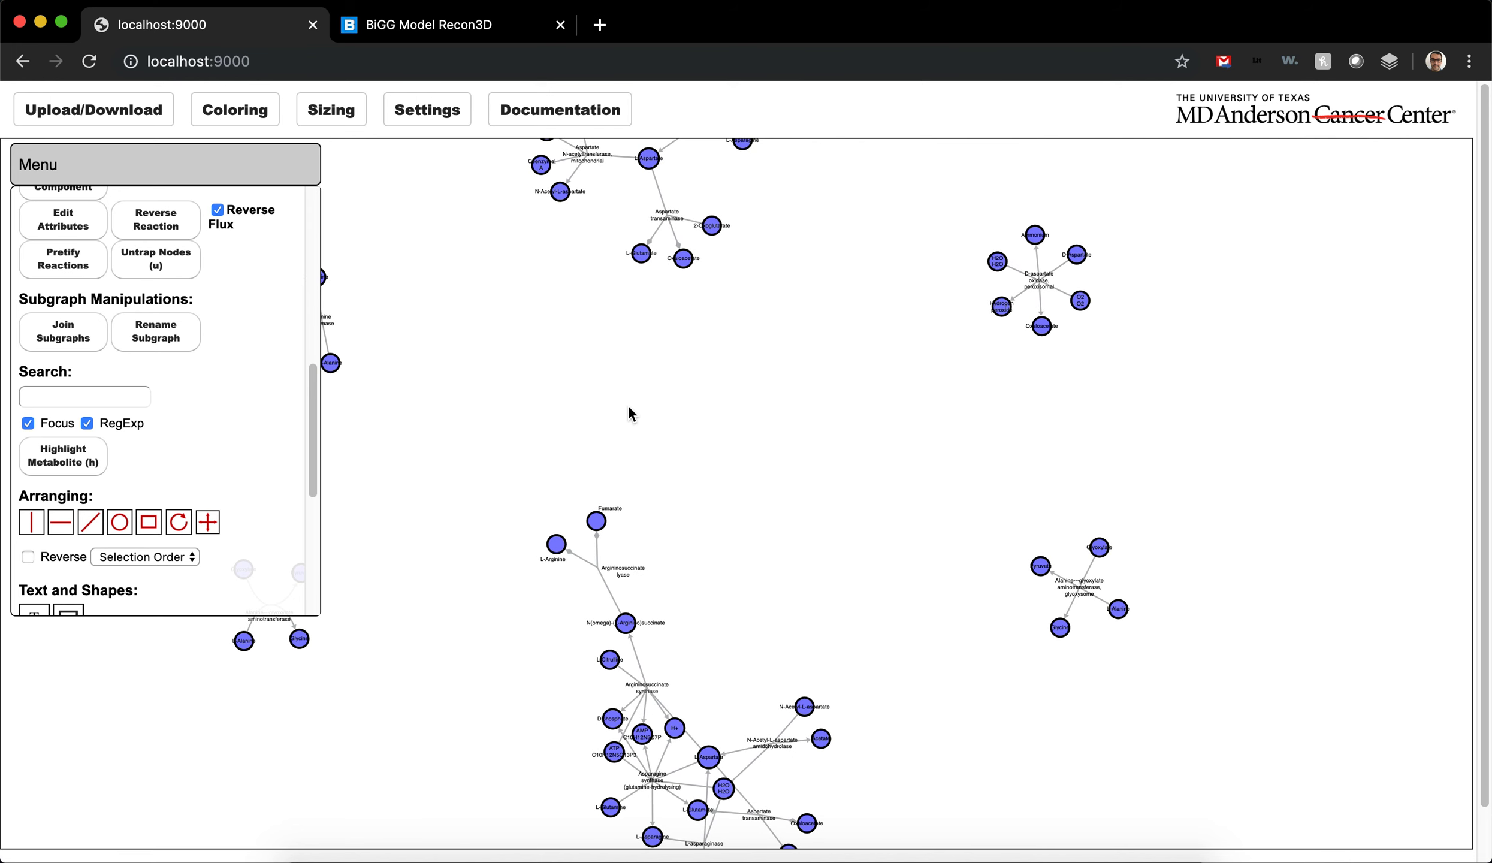
- Turn on View Size Reference, move the Menu clear of the legend and compare its symbols at several zoom levels
{"action": "left_click", "coordinate": [334, 110]}
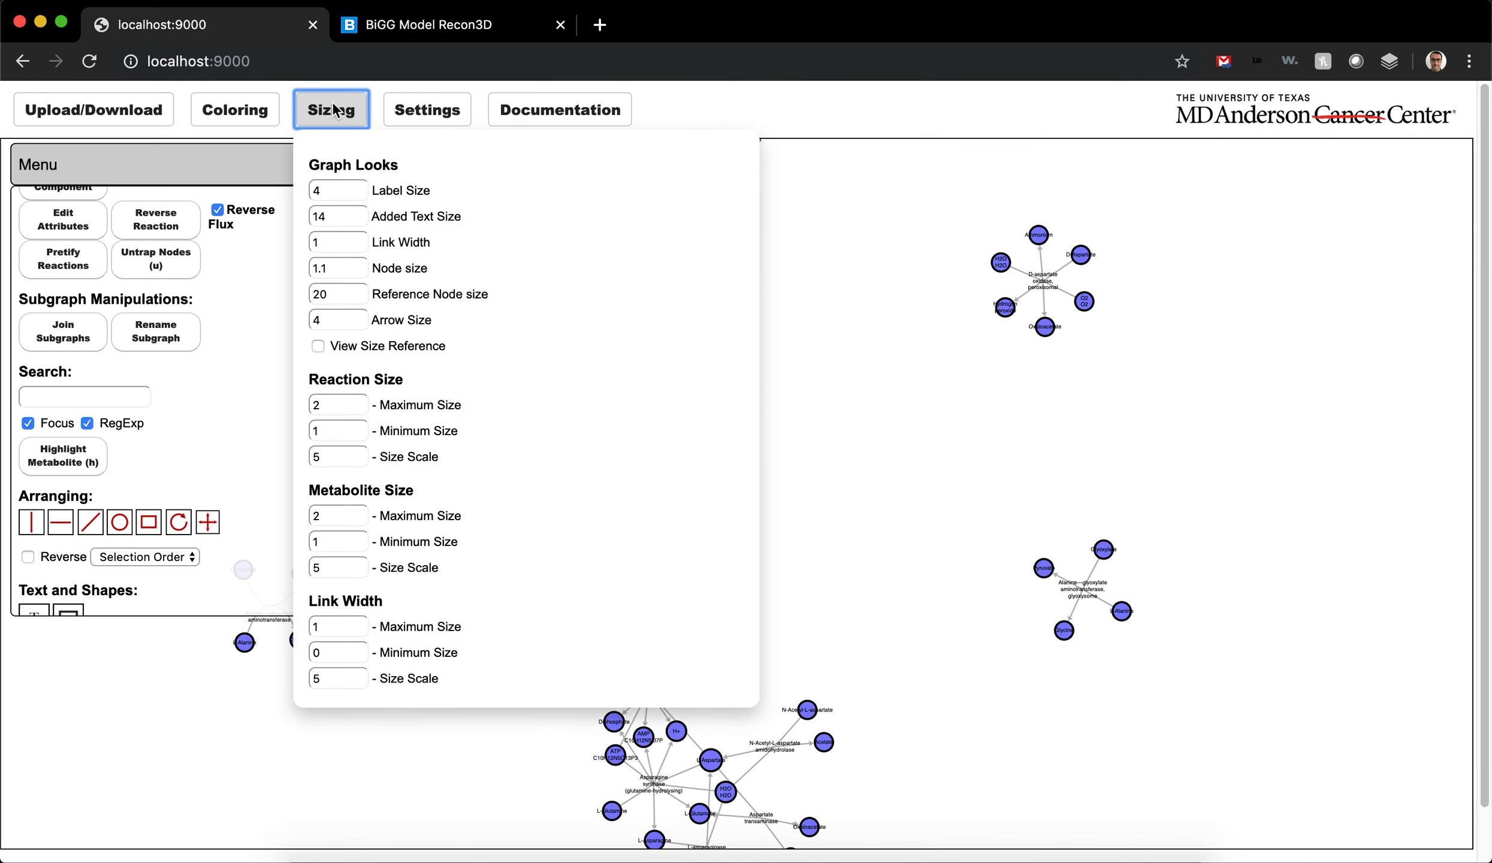
{"action": "left_click", "coordinate": [317, 348]}
{"action": "left_click_drag", "start_coordinate": [203, 157], "coordinate": [677, 360]}
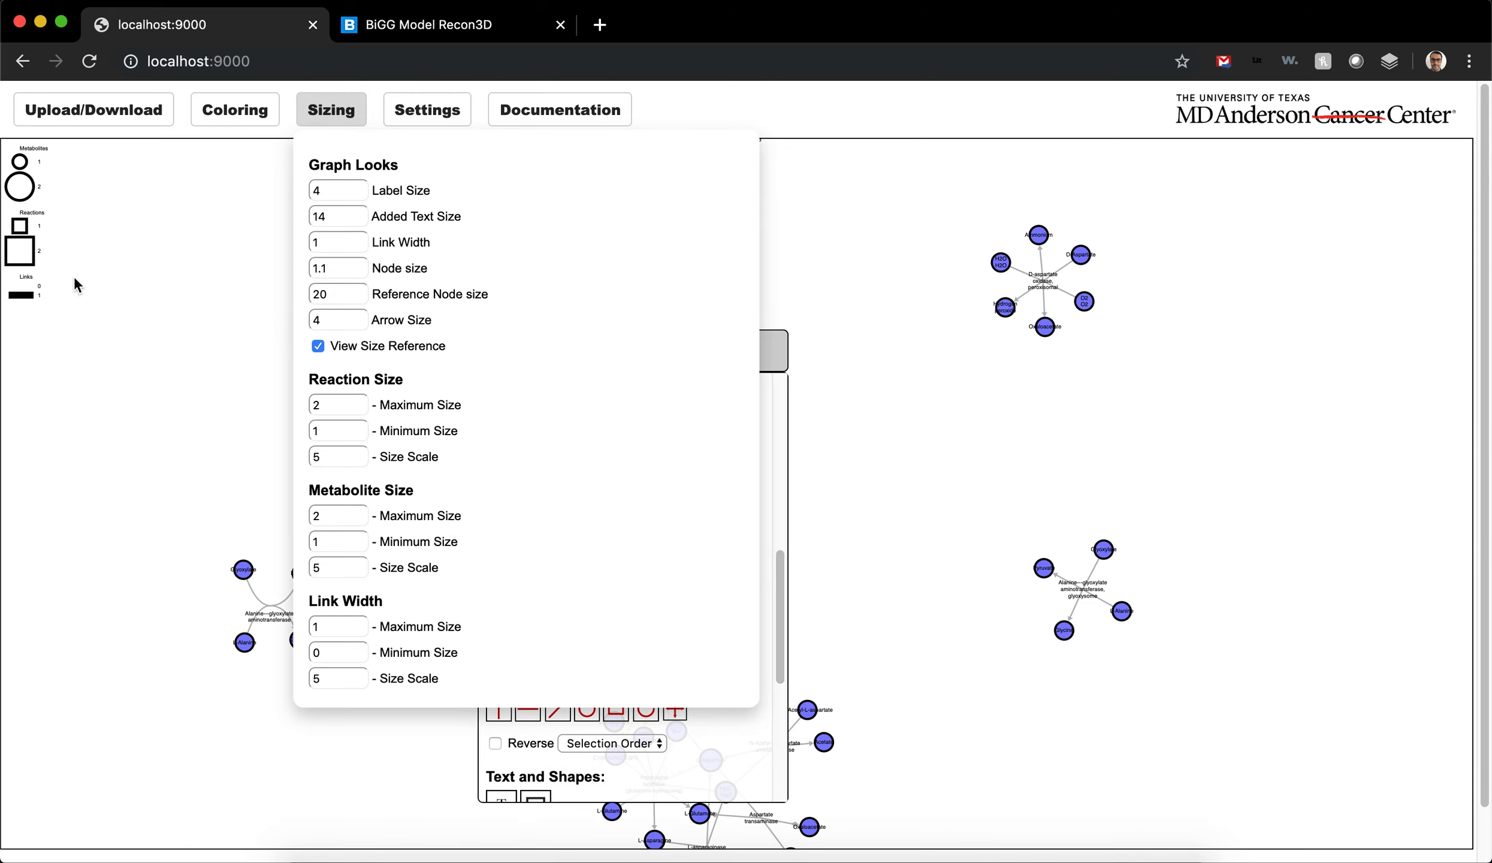
{"action": "left_click", "coordinate": [332, 110]}
{"action": "scroll", "coordinate": [71, 225], "scroll_direction": "up", "scroll_amount": 5}
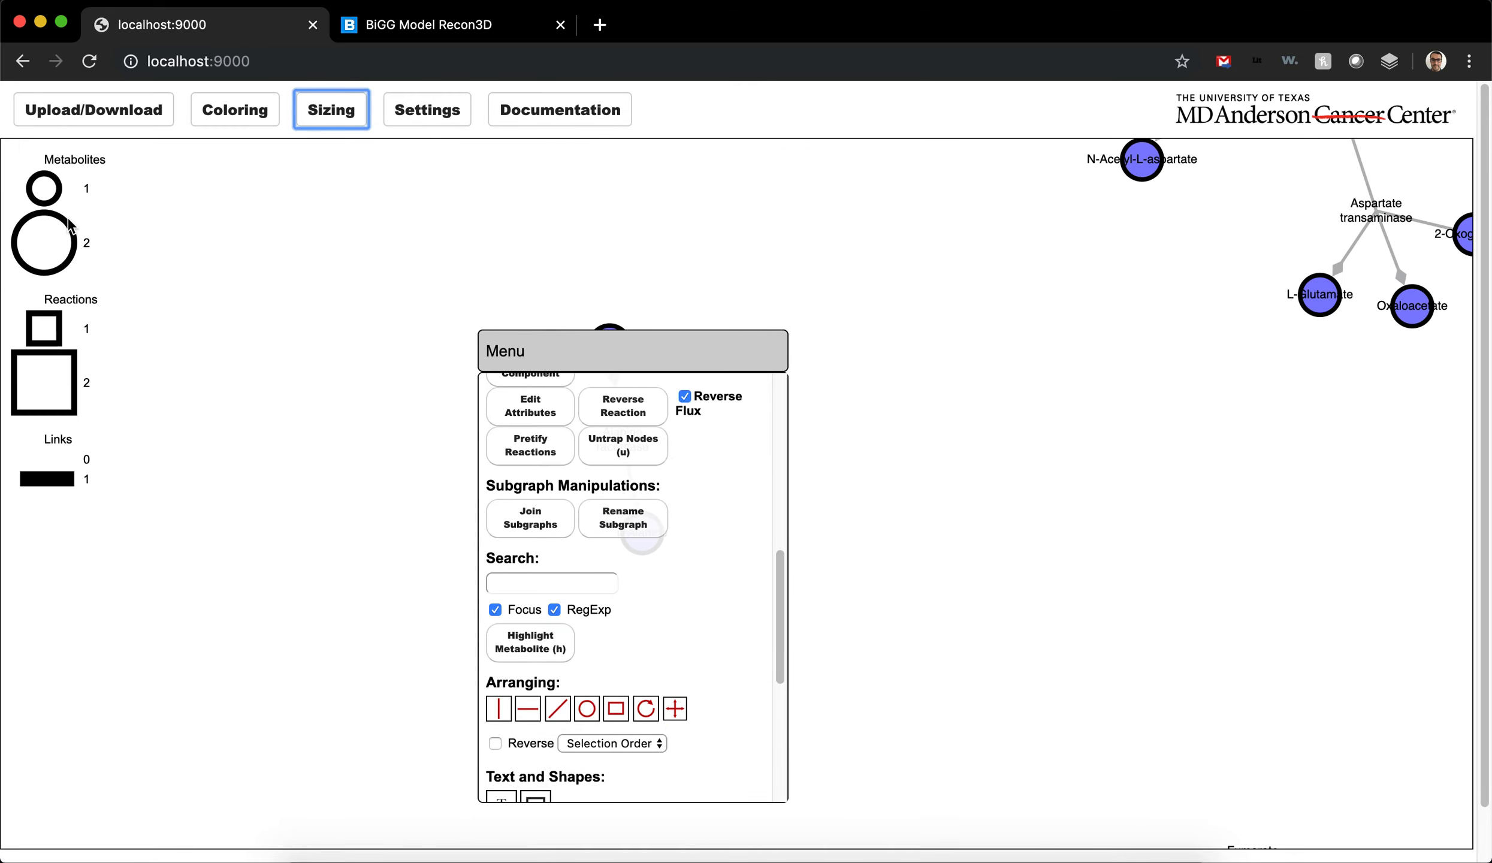
{"action": "scroll", "coordinate": [68, 223], "scroll_direction": "down", "scroll_amount": 5}
{"action": "scroll", "coordinate": [68, 225], "scroll_direction": "up", "scroll_amount": 5}
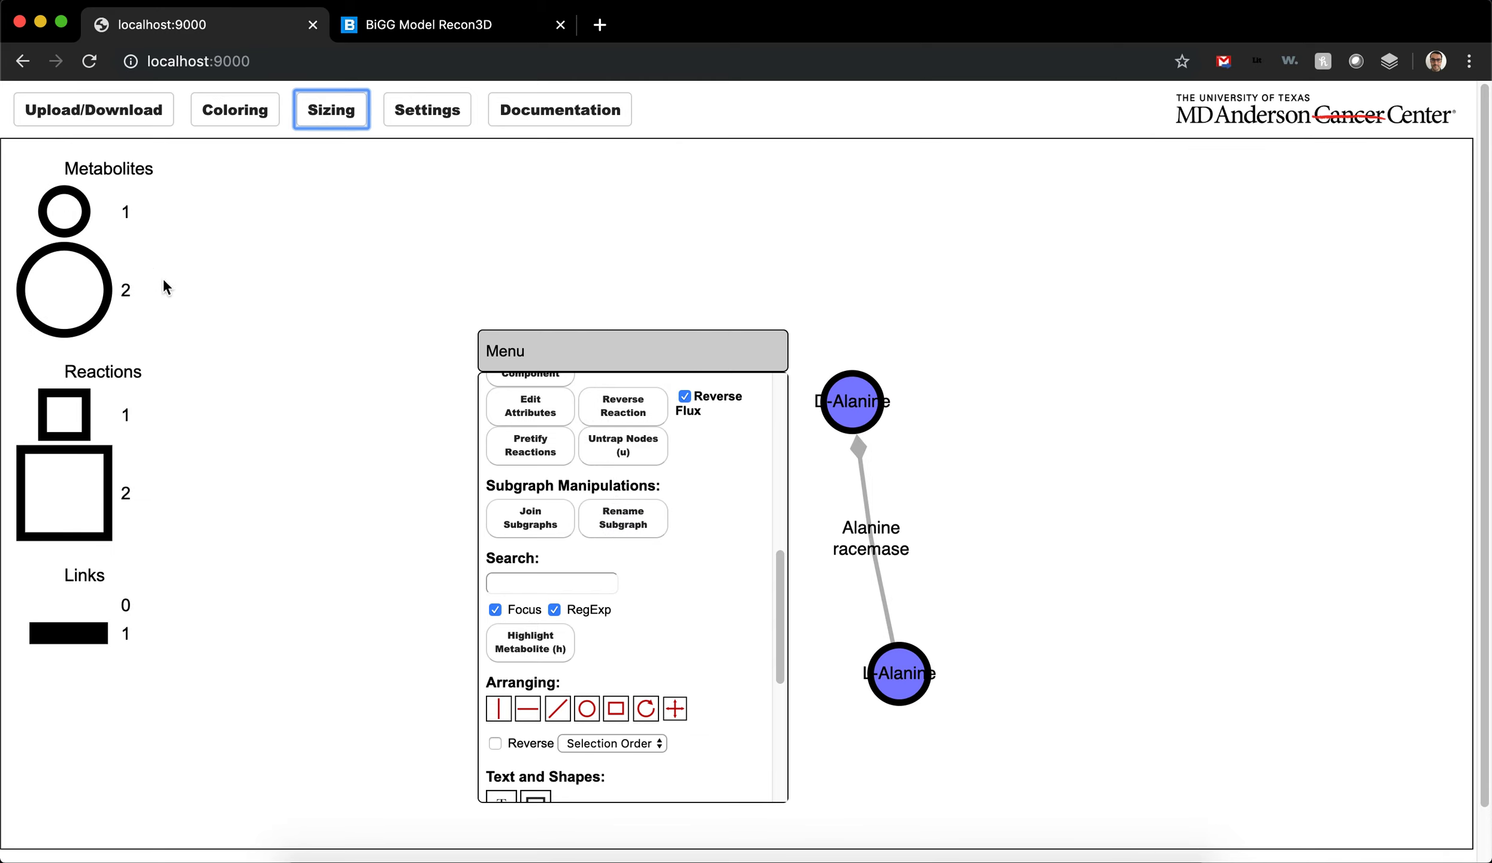
{"action": "scroll", "coordinate": [230, 315], "scroll_direction": "down", "scroll_amount": 5}
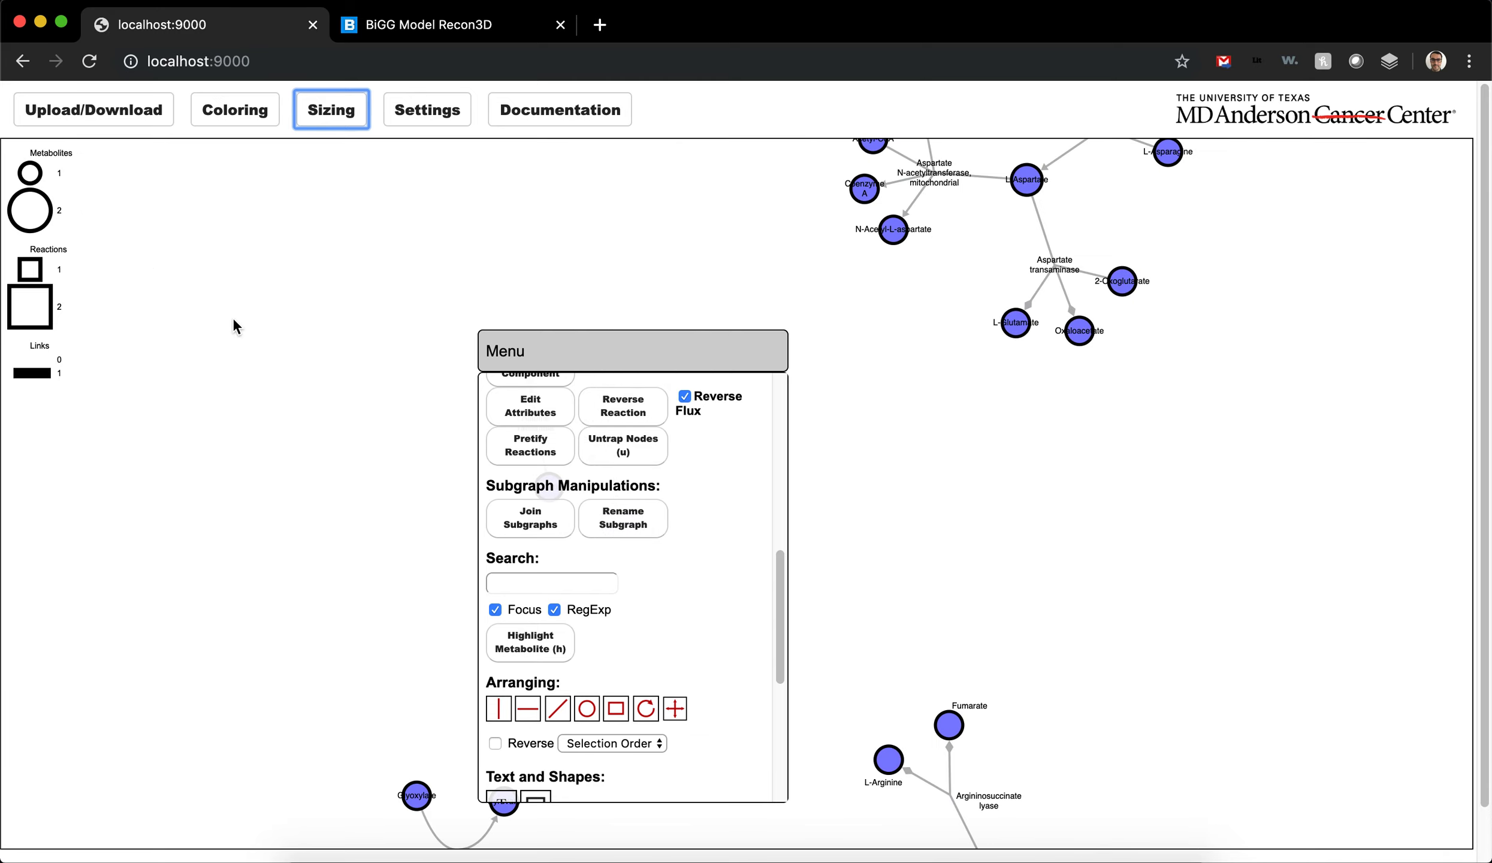
- Turn off View Size Reference, move the Menu back toward the graph's edge and close the sizing options
{"action": "left_click_drag", "start_coordinate": [640, 356], "coordinate": [276, 306]}
{"action": "left_click", "coordinate": [354, 111]}
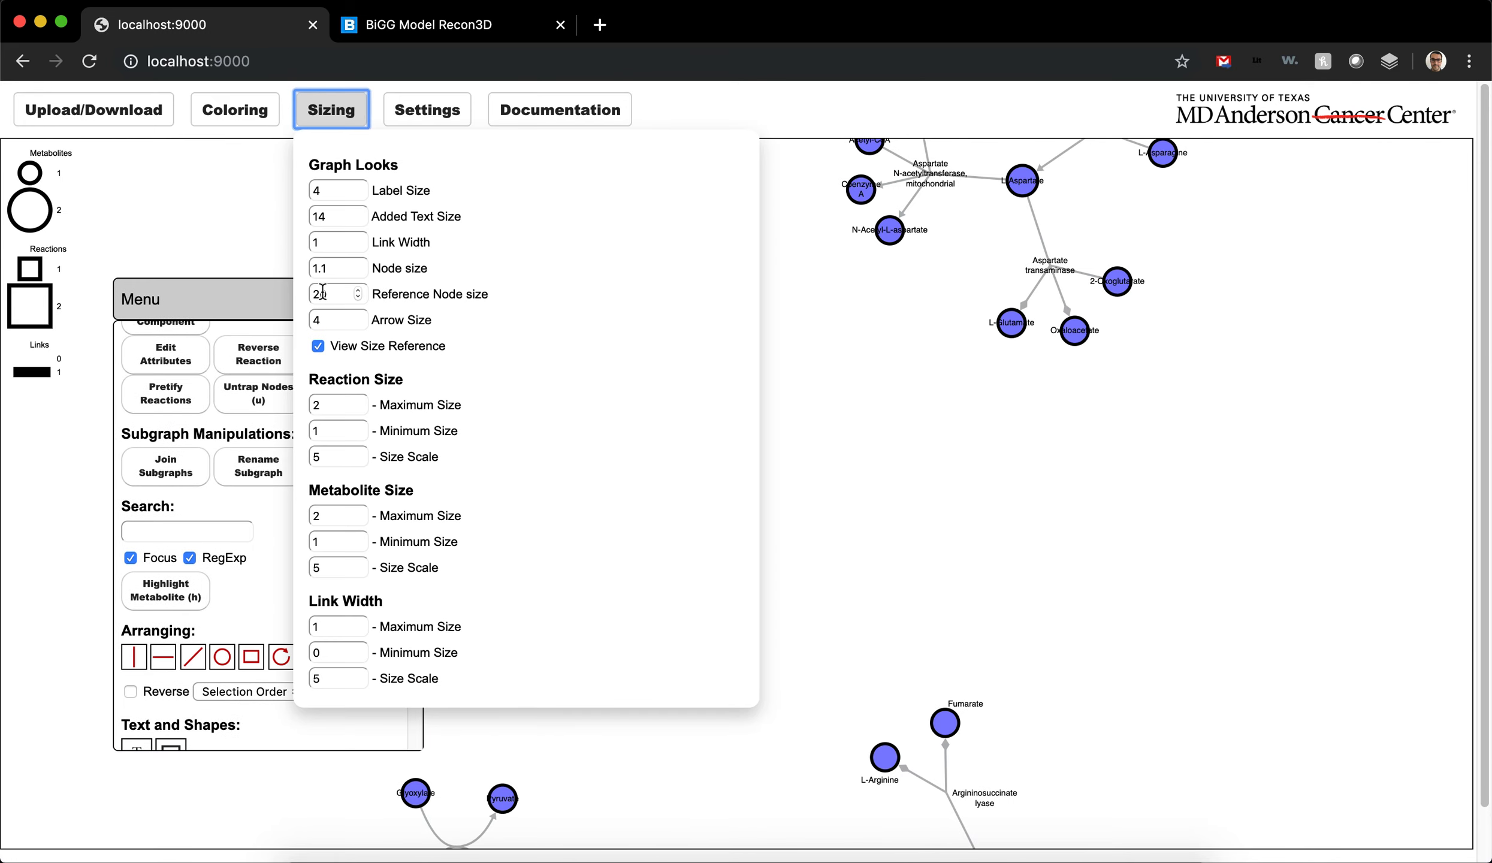
{"action": "left_click", "coordinate": [318, 346]}
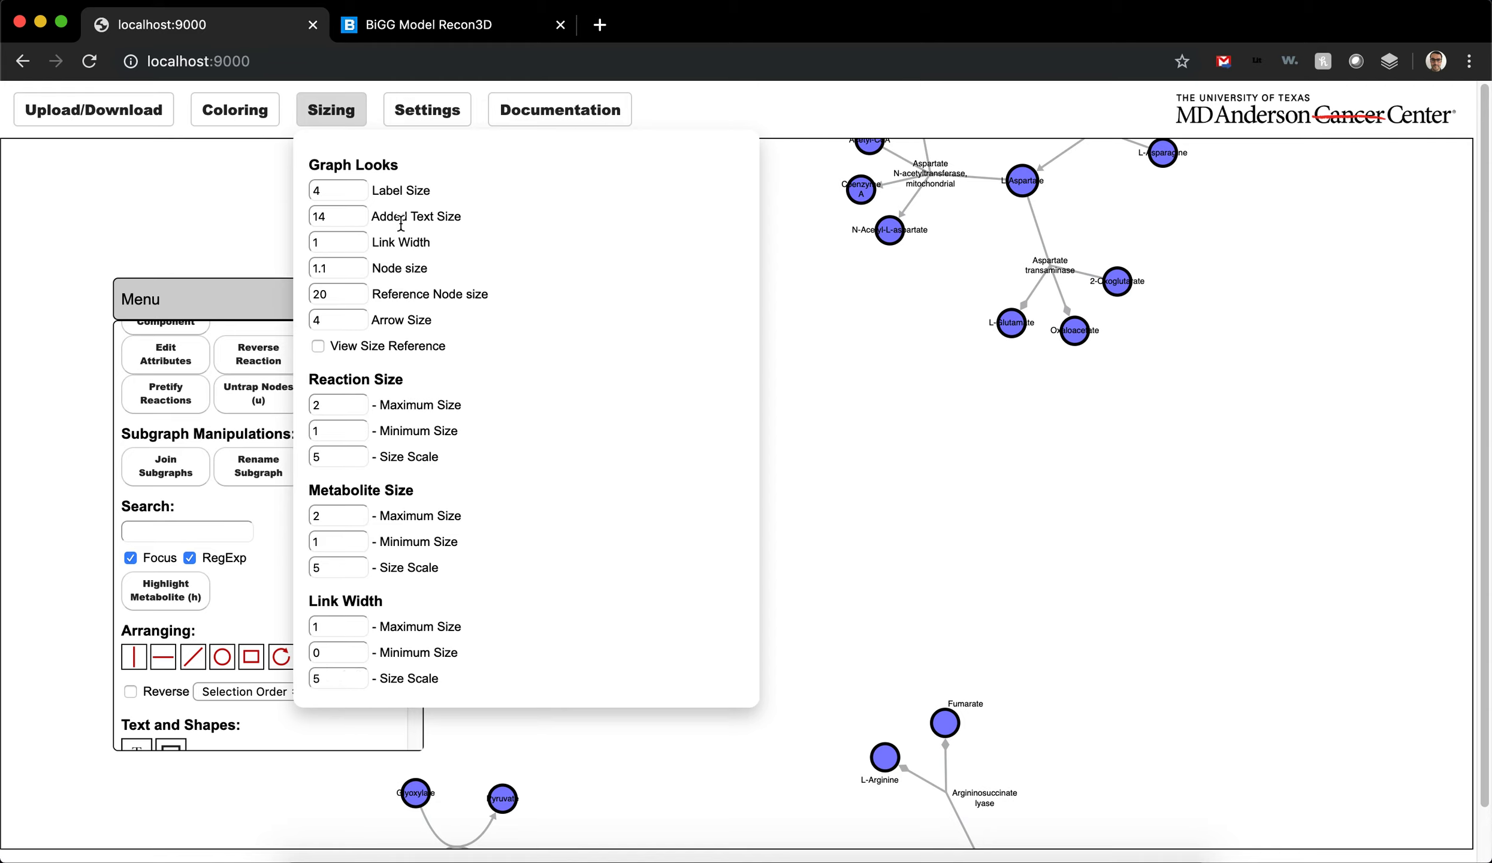
{"action": "left_click_drag", "start_coordinate": [233, 281], "coordinate": [174, 252]}
{"action": "left_click", "coordinate": [320, 96]}
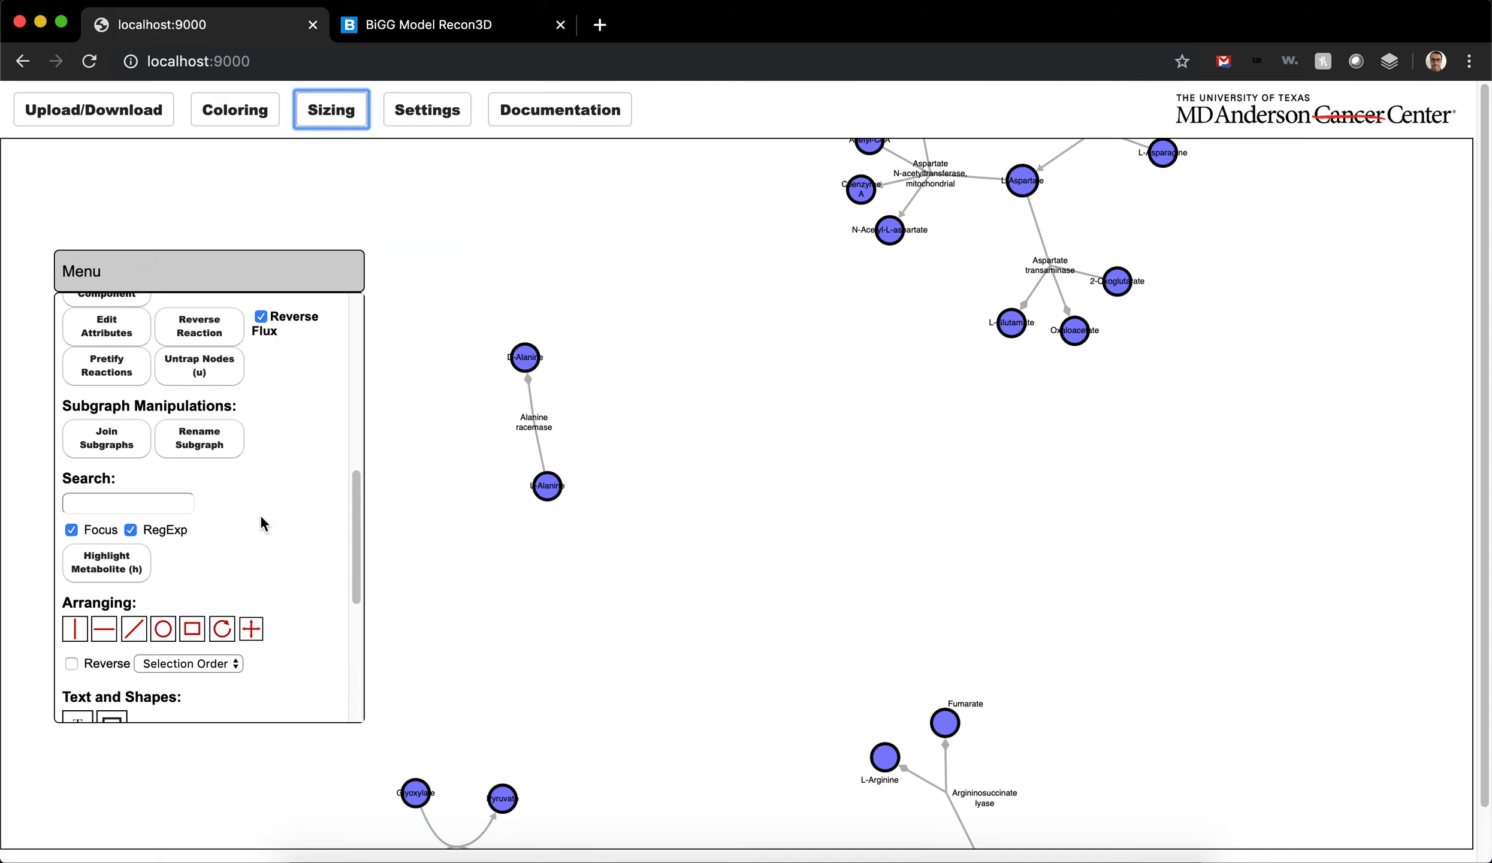
- Add a text label beside the Alanine racemase reaction, reword it as Glycolysis and close its editor
{"action": "scroll", "coordinate": [195, 535], "scroll_direction": "down", "scroll_amount": 2}
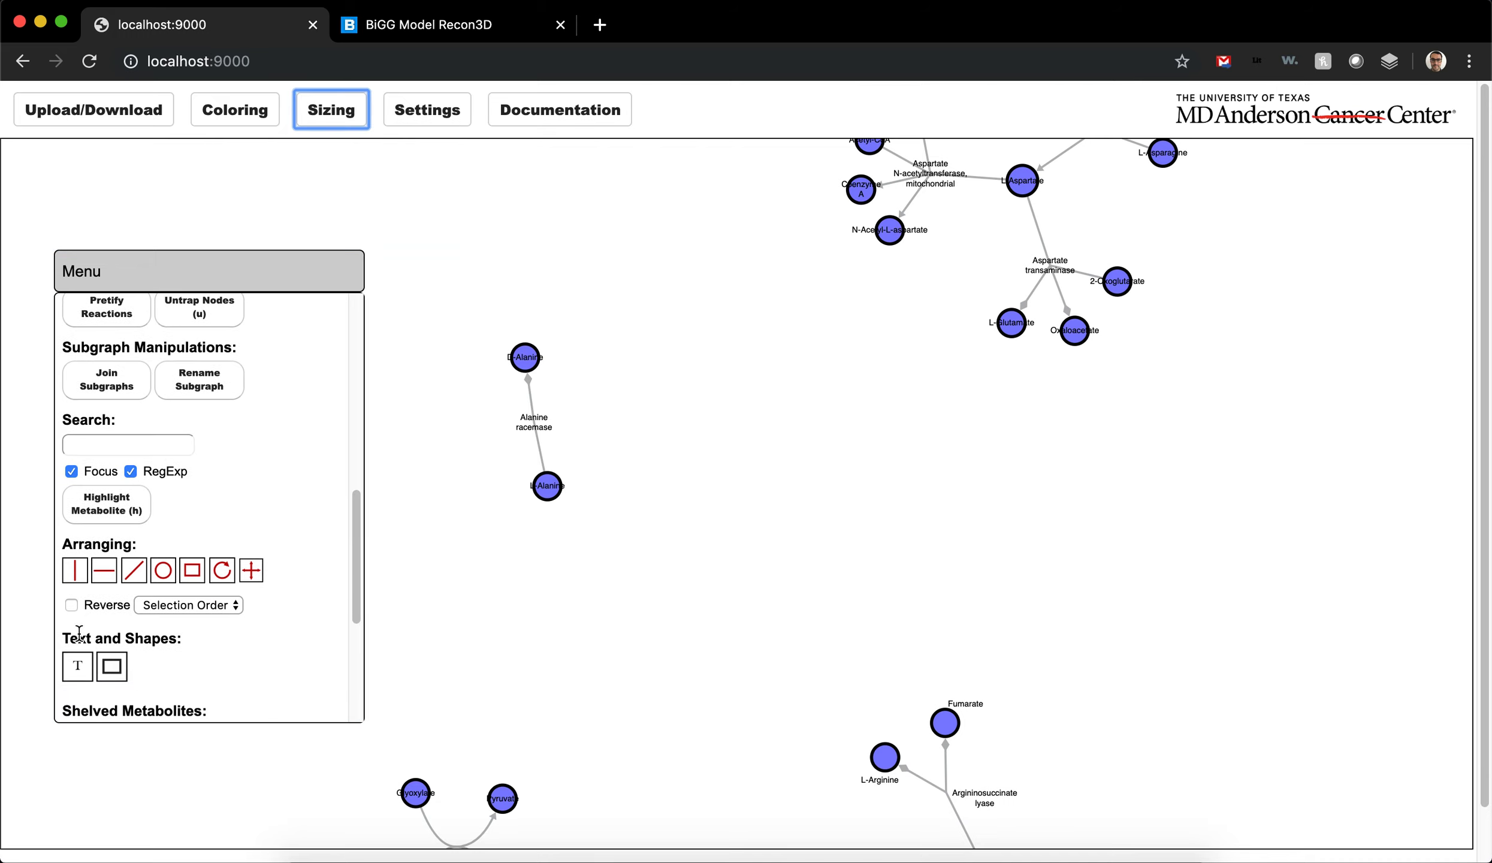
{"action": "left_click_drag", "start_coordinate": [84, 638], "coordinate": [107, 636]}
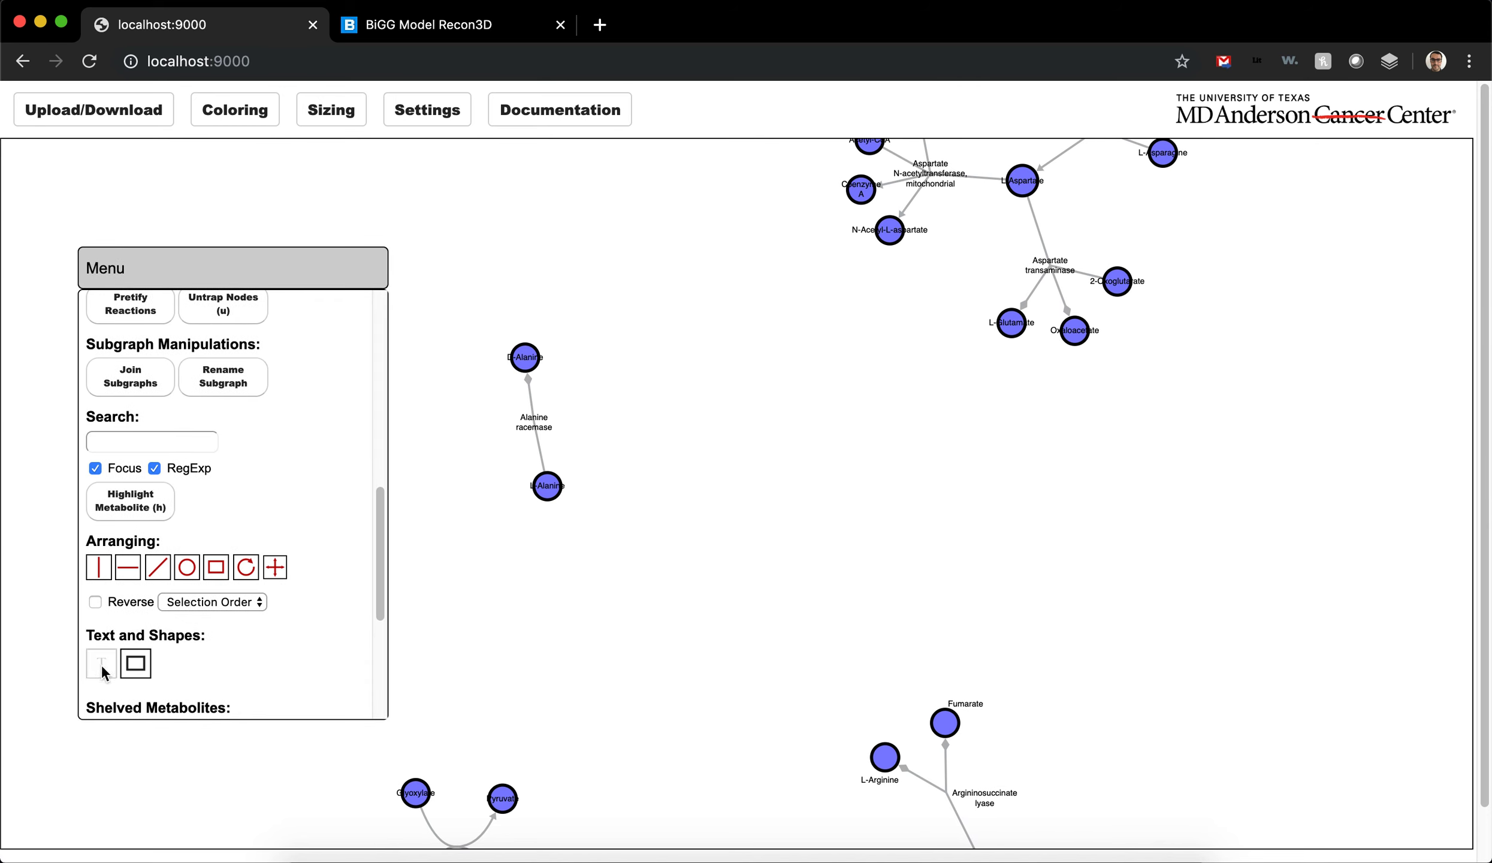
{"action": "left_click", "coordinate": [633, 383]}
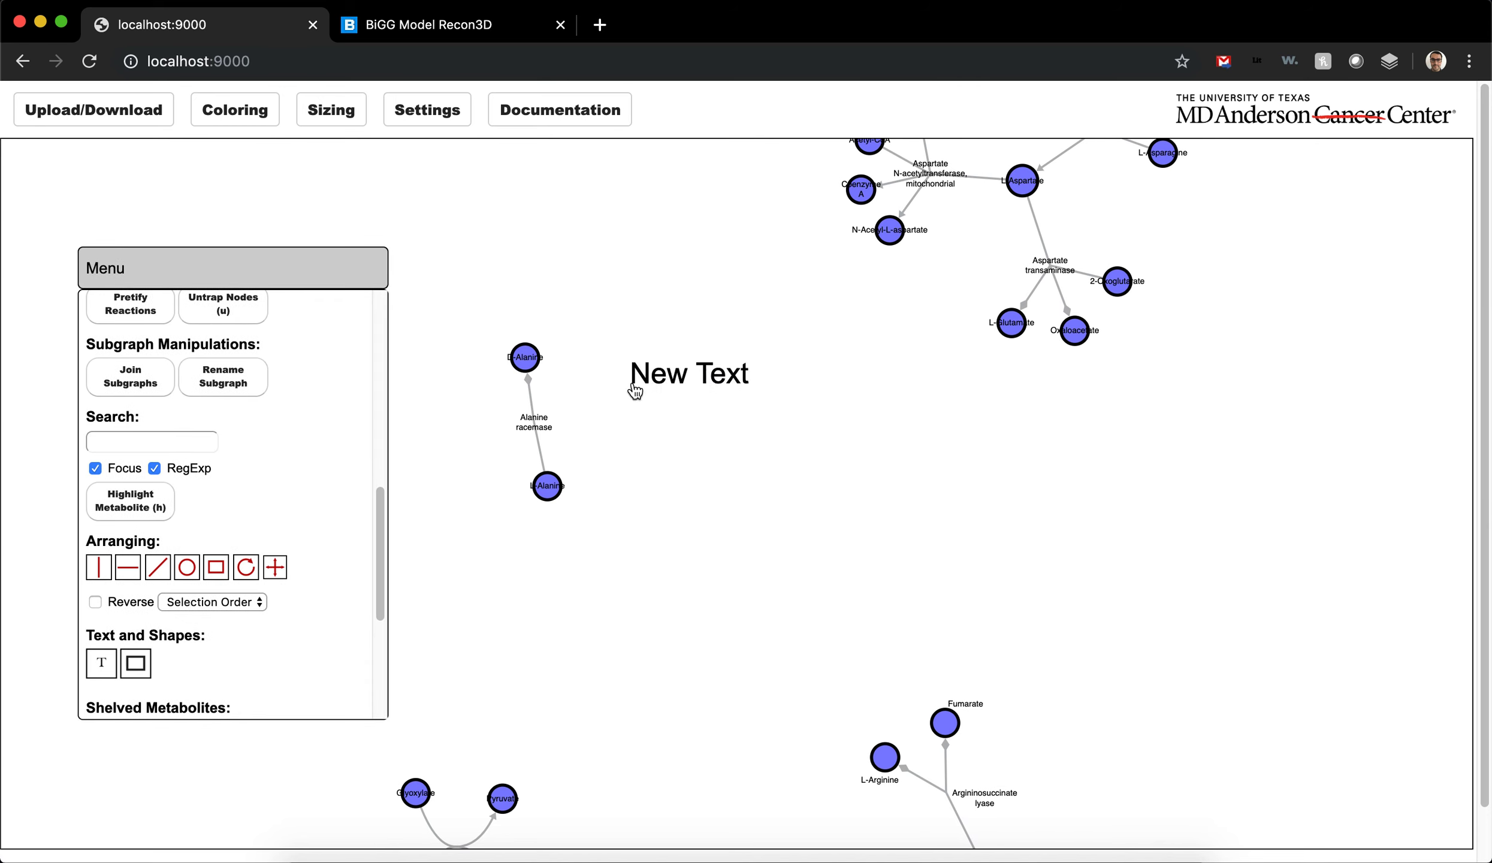
{"action": "double_click", "coordinate": [700, 383]}
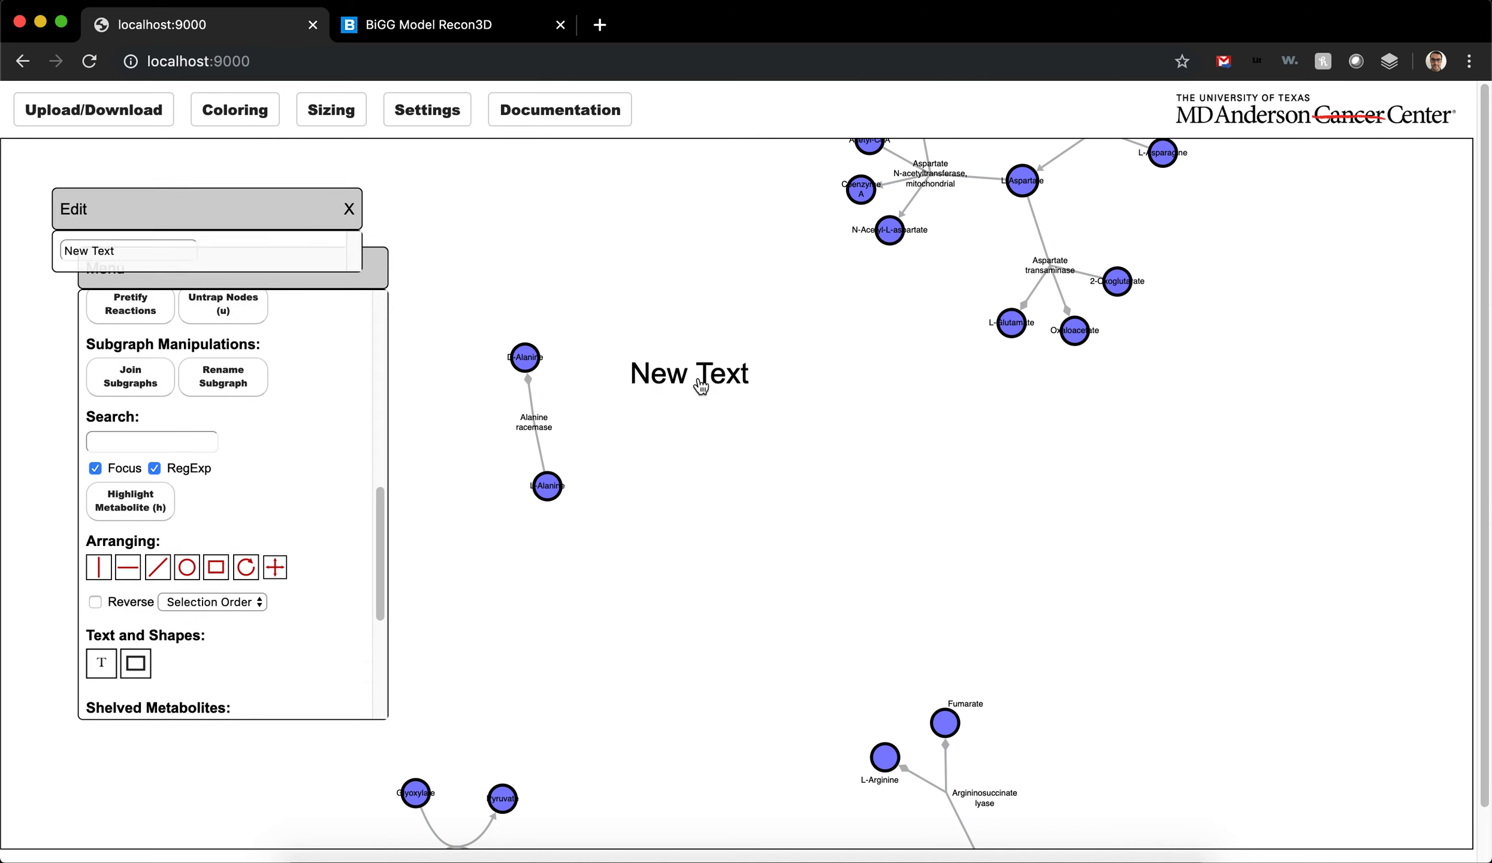
{"action": "double_click", "coordinate": [138, 249]}
{"action": "key", "text": "super+a"}
{"action": "type", "text": "Glycolysis"}
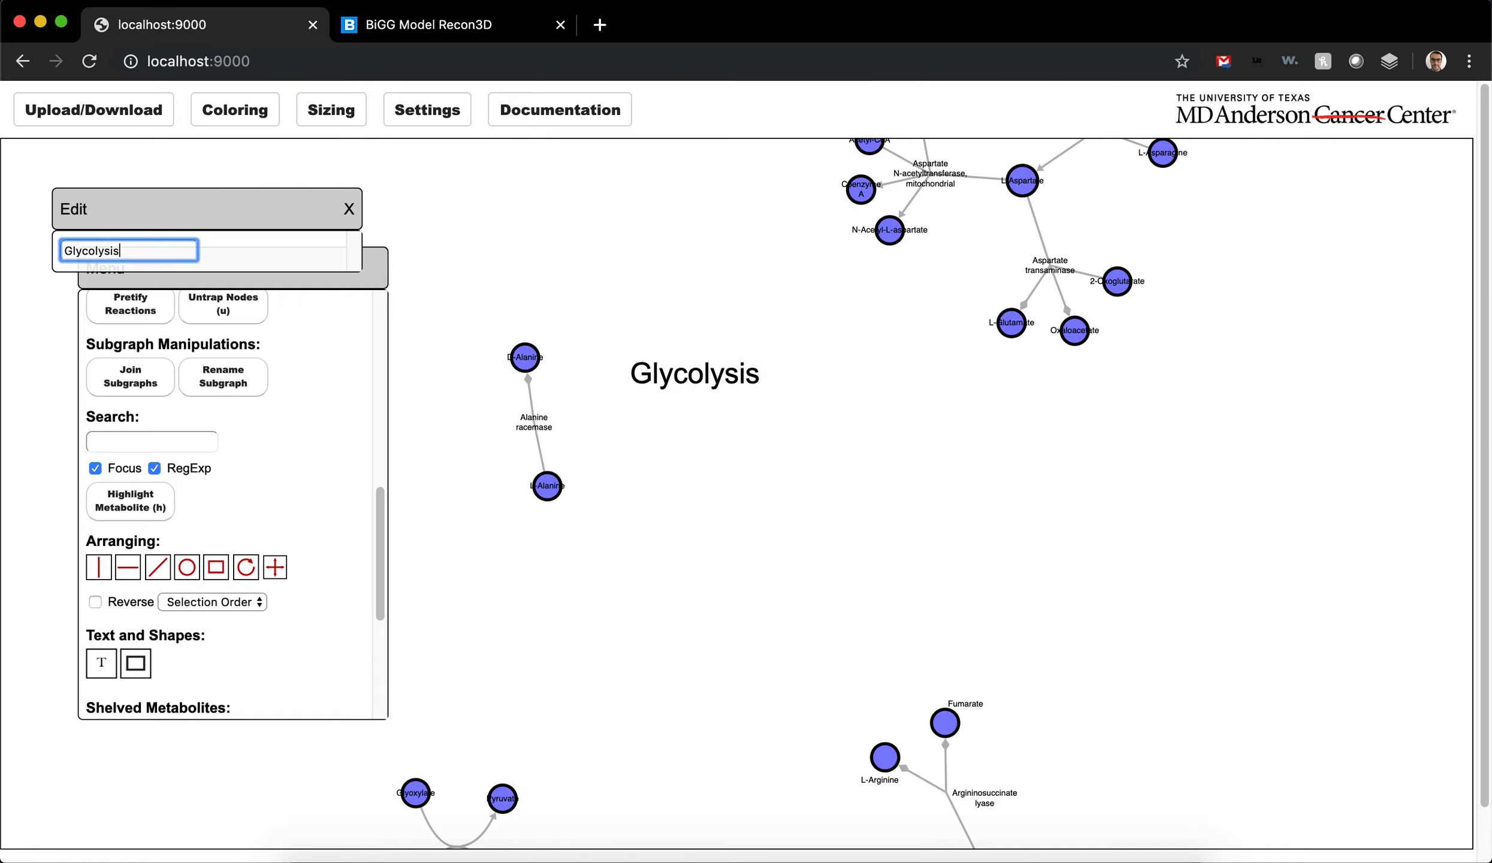
{"action": "left_click", "coordinate": [350, 208]}
- Try different Added Text Size values on the Glycolysis label and return the size to 14
{"action": "left_click", "coordinate": [345, 120]}
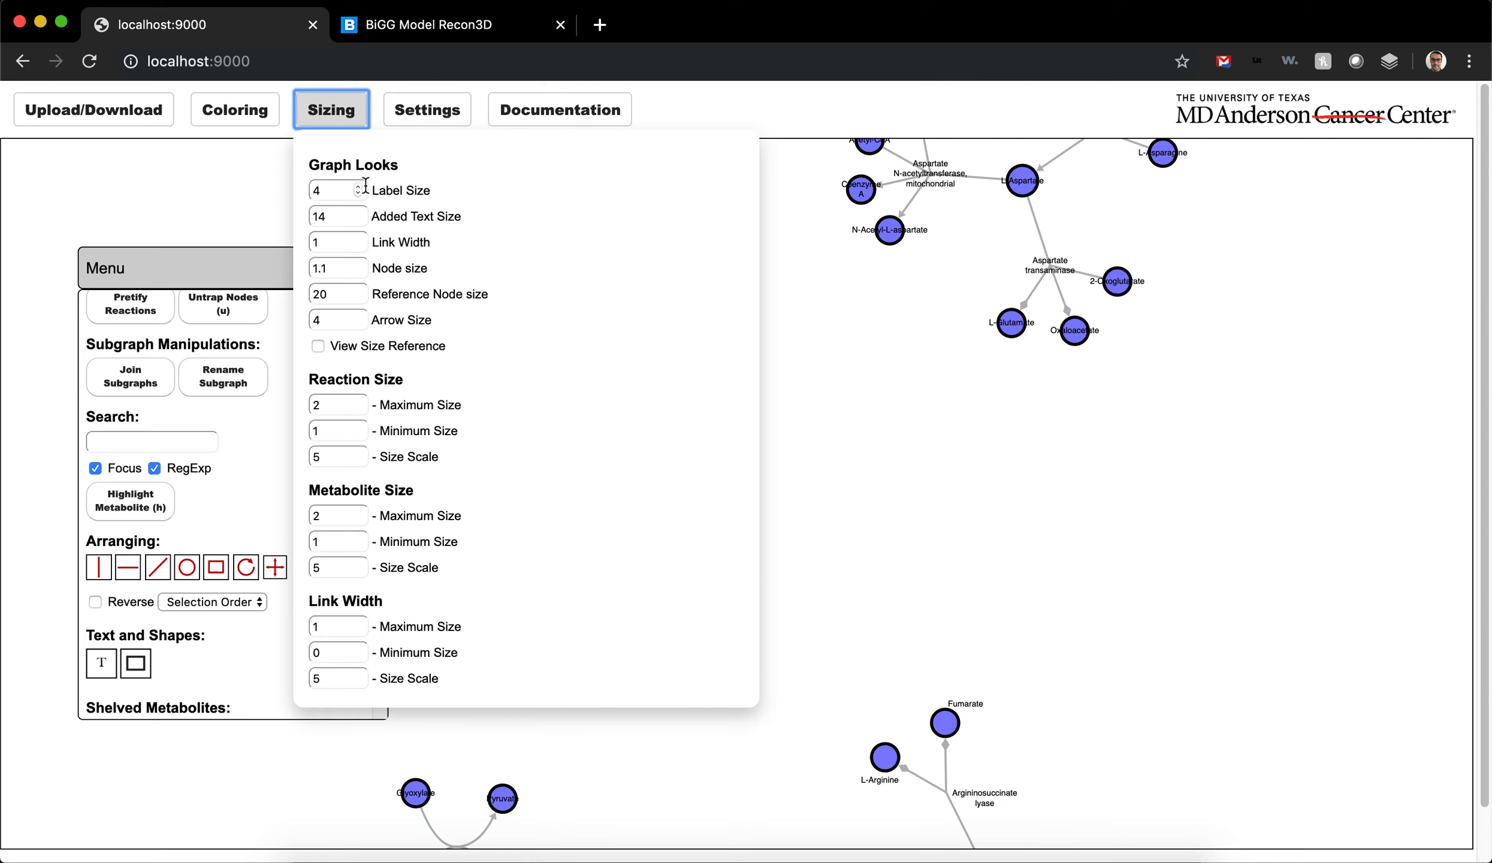
{"action": "left_click_drag", "start_coordinate": [827, 389], "coordinate": [1214, 416]}
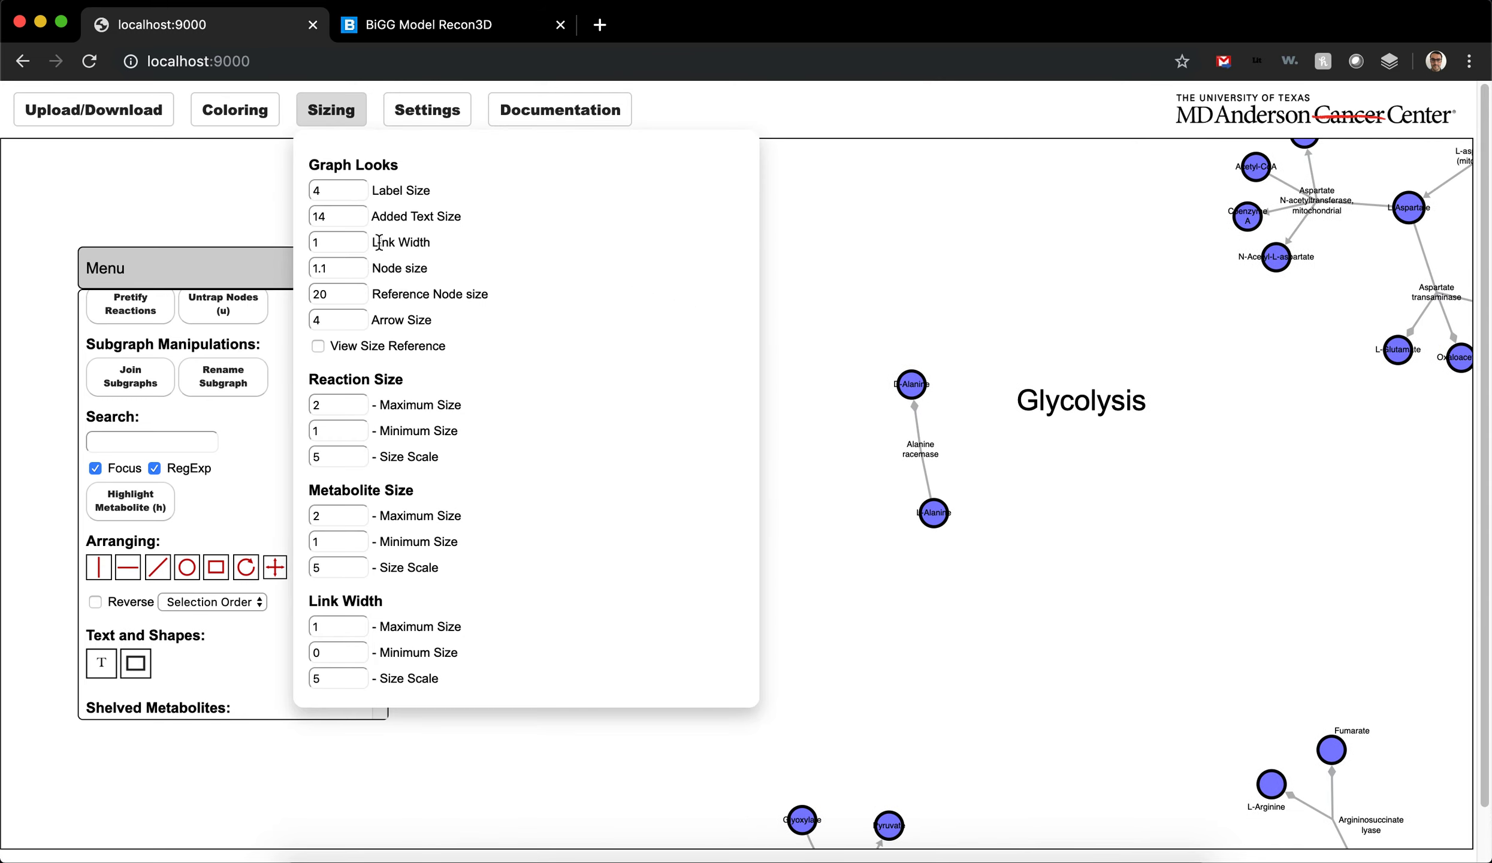
{"action": "left_click", "coordinate": [331, 217]}
{"action": "triple_click", "coordinate": [359, 216]}
{"action": "double_click", "coordinate": [359, 216]}
{"action": "double_click", "coordinate": [359, 209]}
{"action": "triple_click", "coordinate": [359, 209]}
{"action": "left_click", "coordinate": [359, 212]}
{"action": "left_click", "coordinate": [359, 219]}
- Look over the graph, reaction and metabolite coloring options, and close them
{"action": "left_click", "coordinate": [259, 112]}
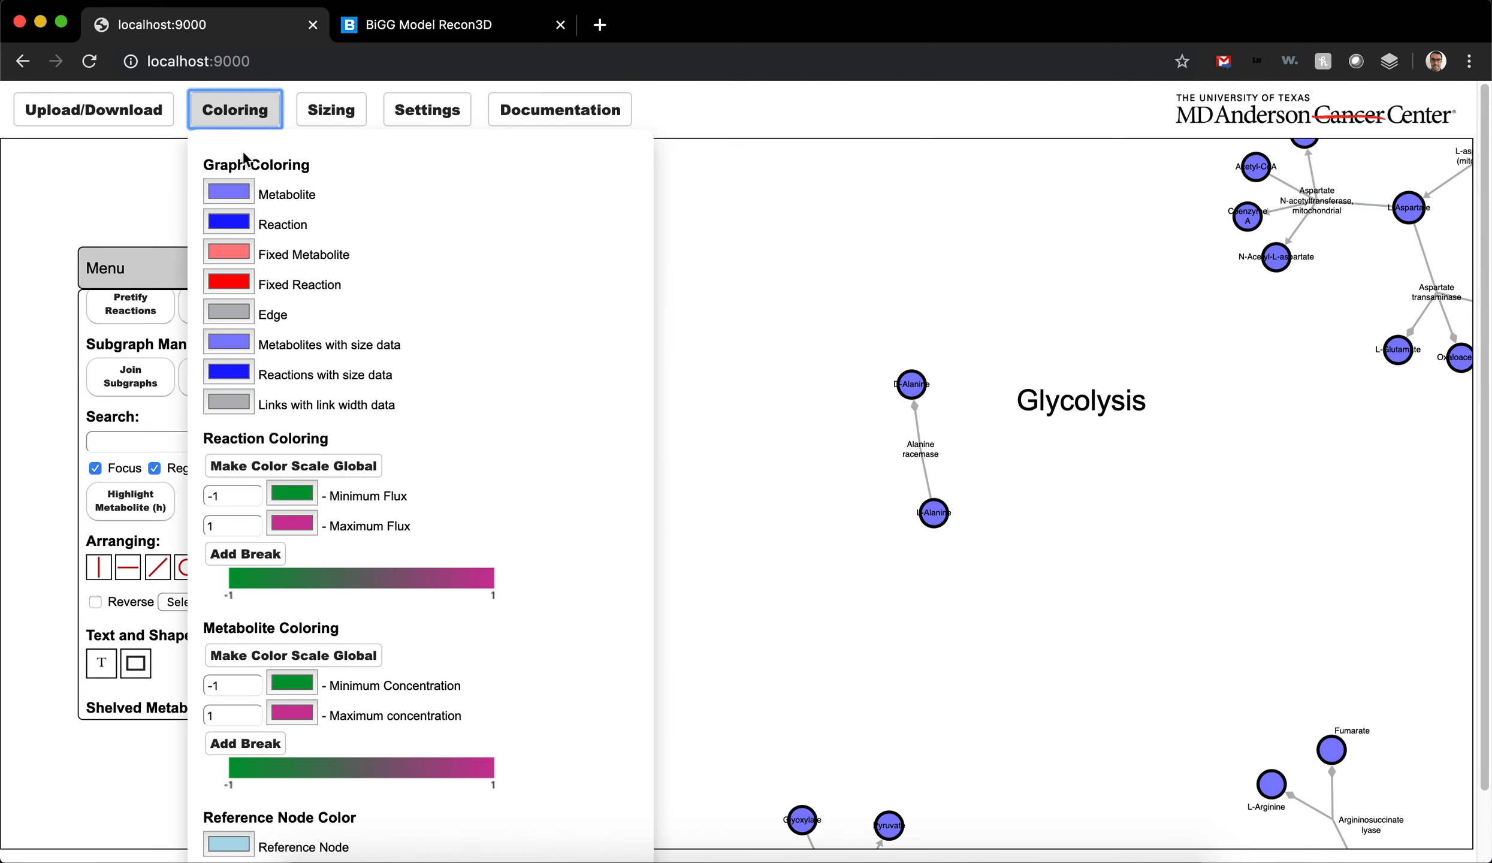
{"action": "scroll", "coordinate": [224, 441], "scroll_direction": "down", "scroll_amount": 1}
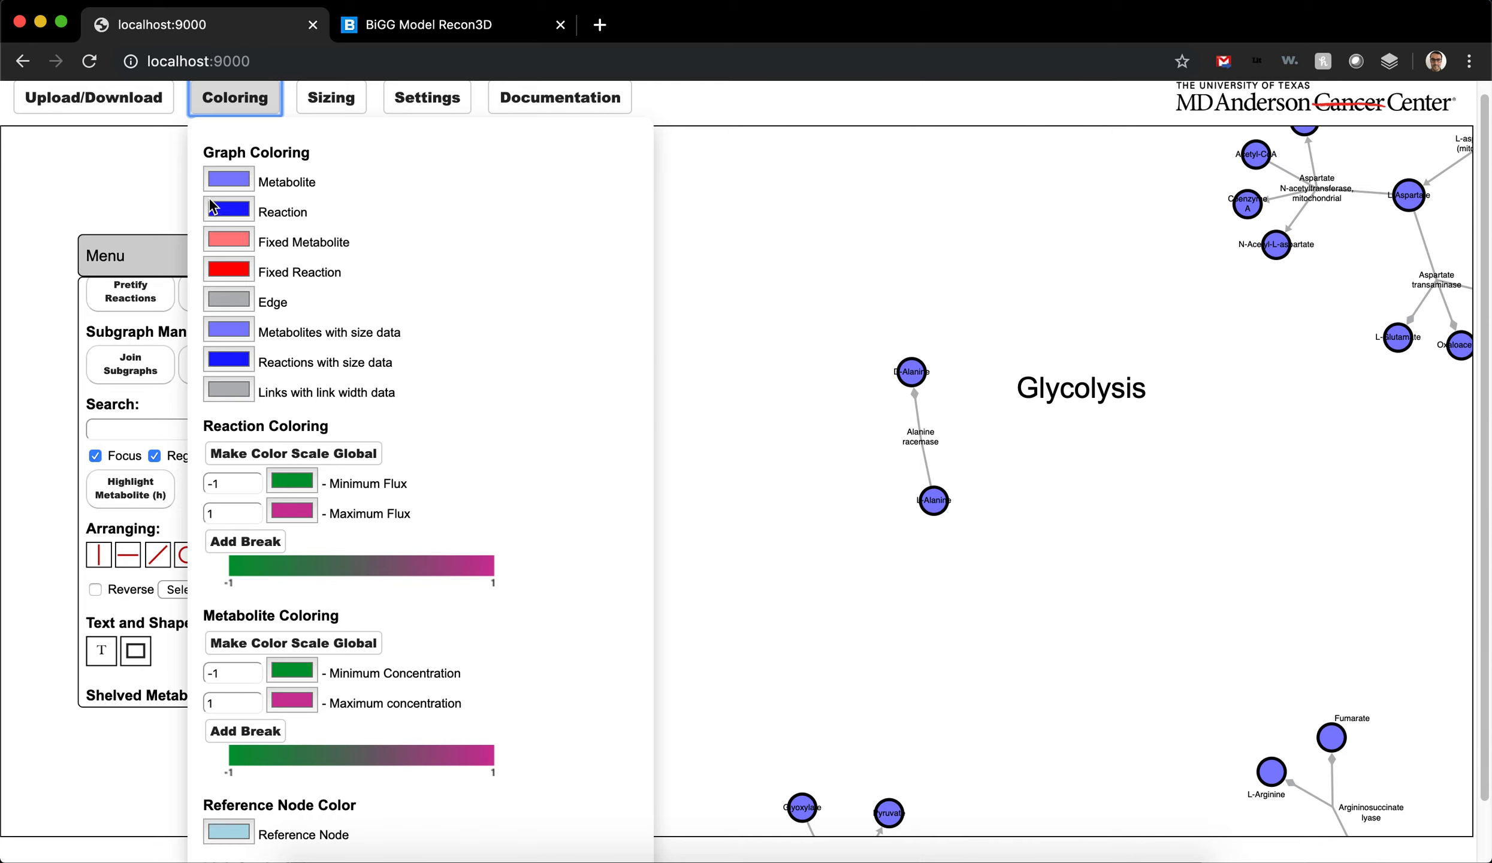
{"action": "scroll", "coordinate": [1110, 507], "scroll_direction": "down", "scroll_amount": 5}
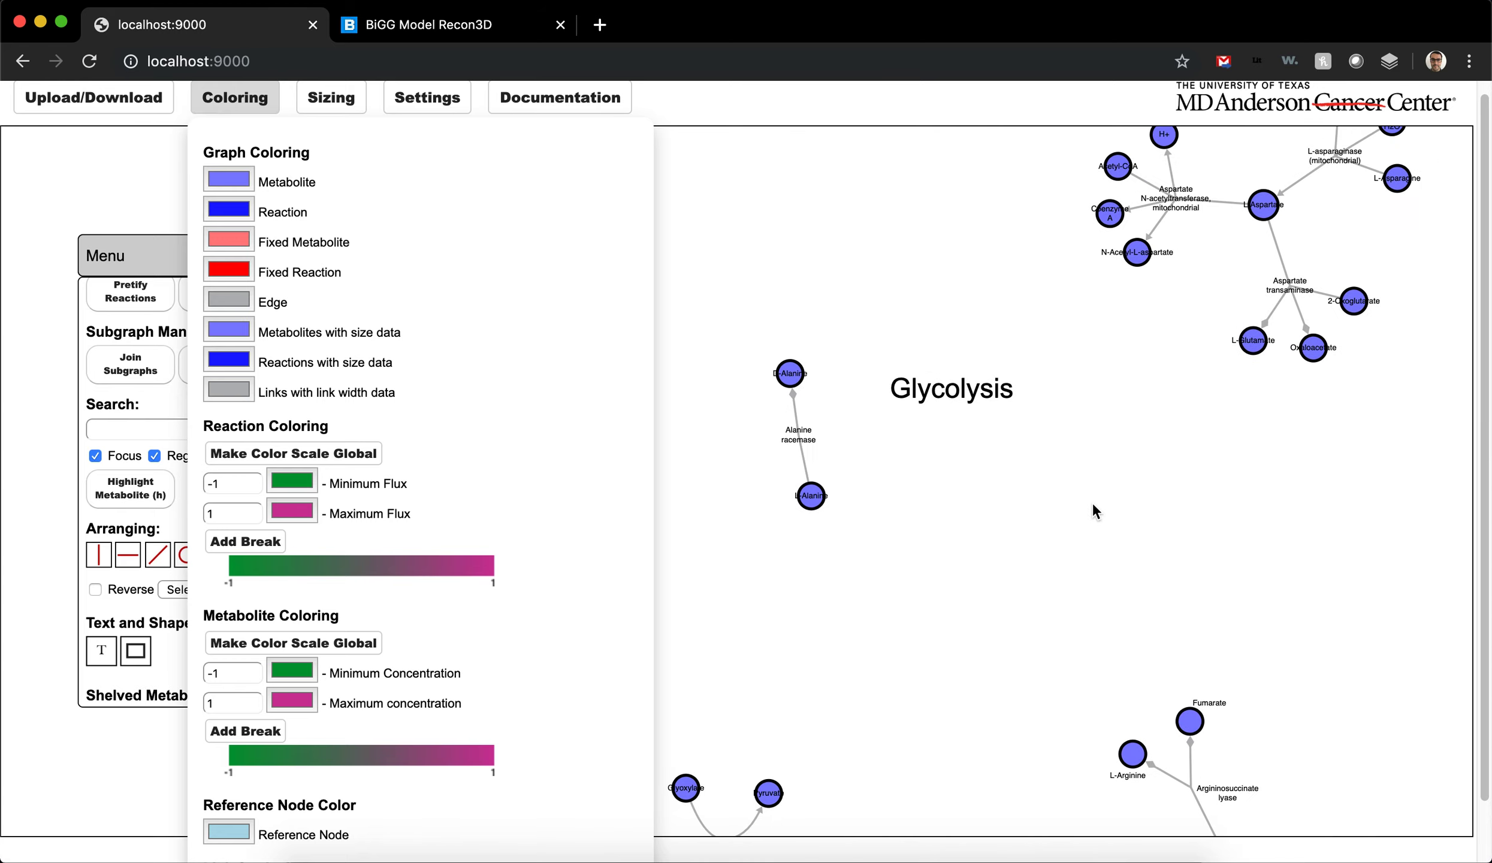
{"action": "left_click", "coordinate": [1052, 506]}
- Move the L-Alanine, Pyruvate and AMP nodes so they become fixed at new positions
{"action": "left_click_drag", "start_coordinate": [929, 500], "coordinate": [827, 333]}
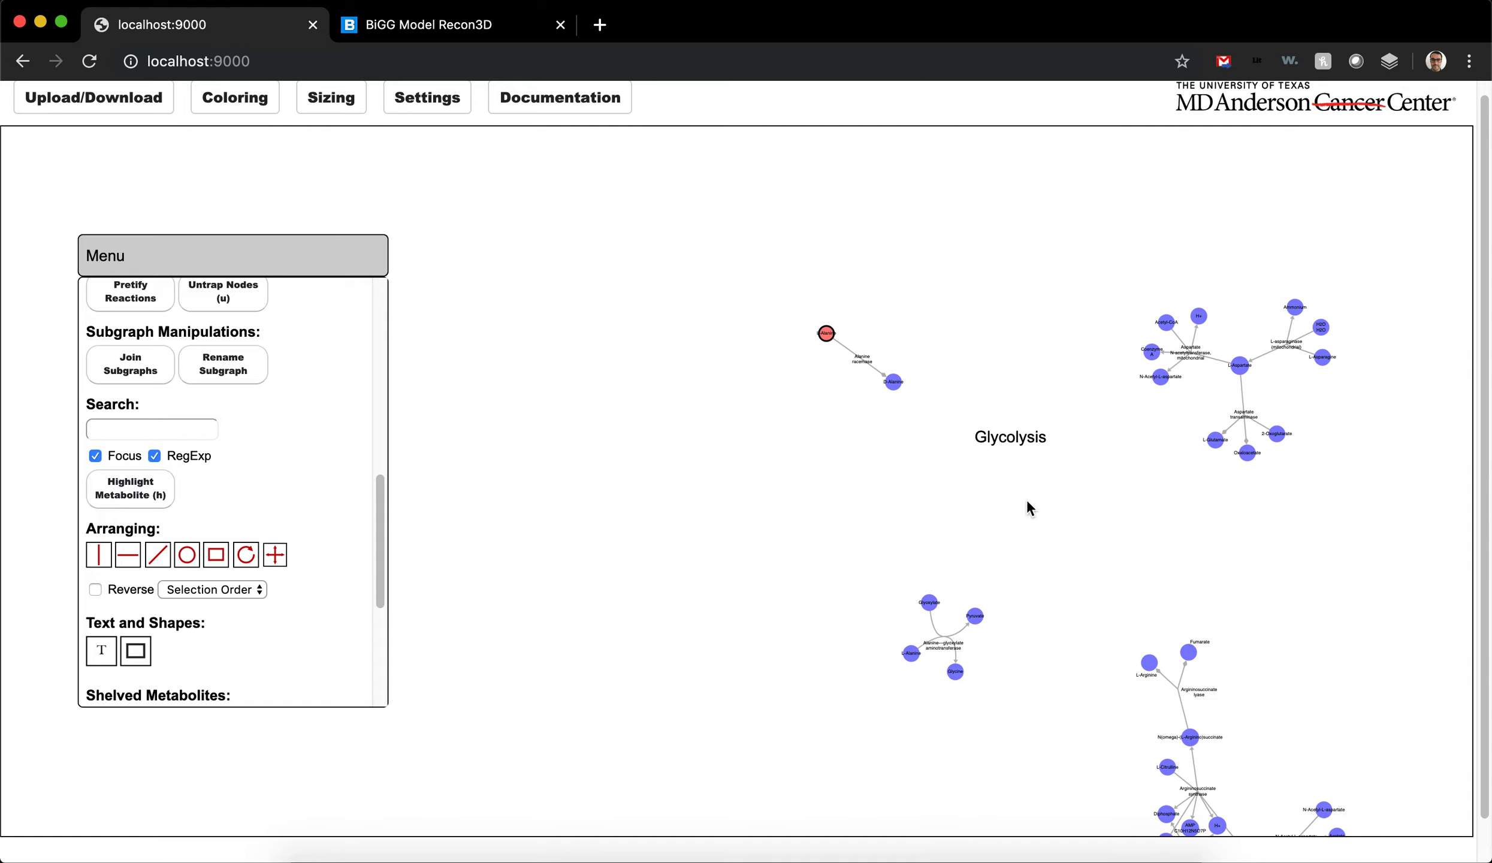
{"action": "left_click_drag", "start_coordinate": [976, 614], "coordinate": [612, 596]}
{"action": "left_click_drag", "start_coordinate": [1163, 803], "coordinate": [1283, 626]}
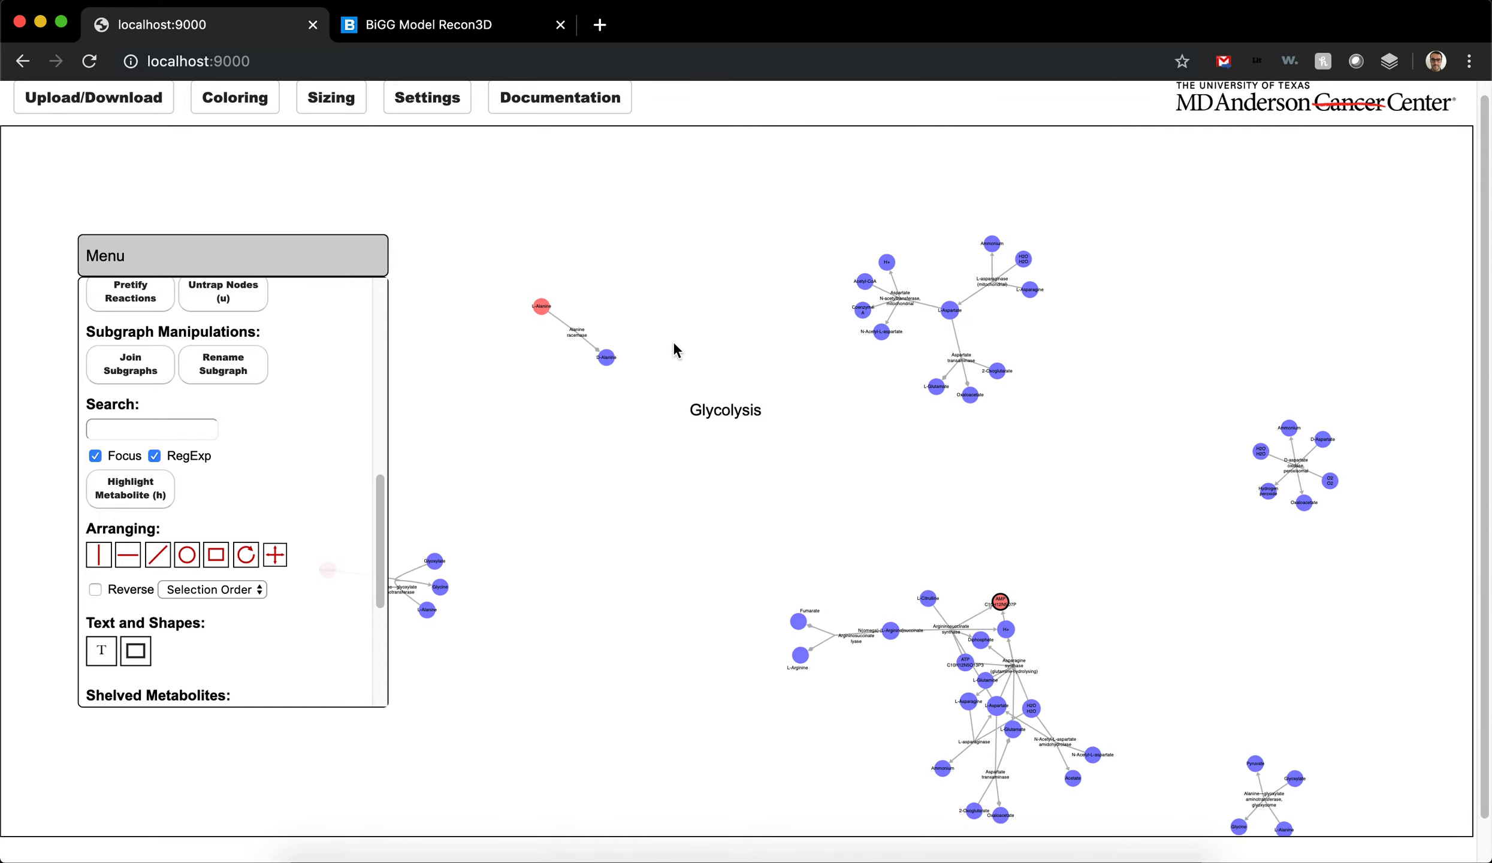
- Set the Fixed Metabolite color to Purple from the Apple palette and close the color picker
{"action": "left_click", "coordinate": [356, 96]}
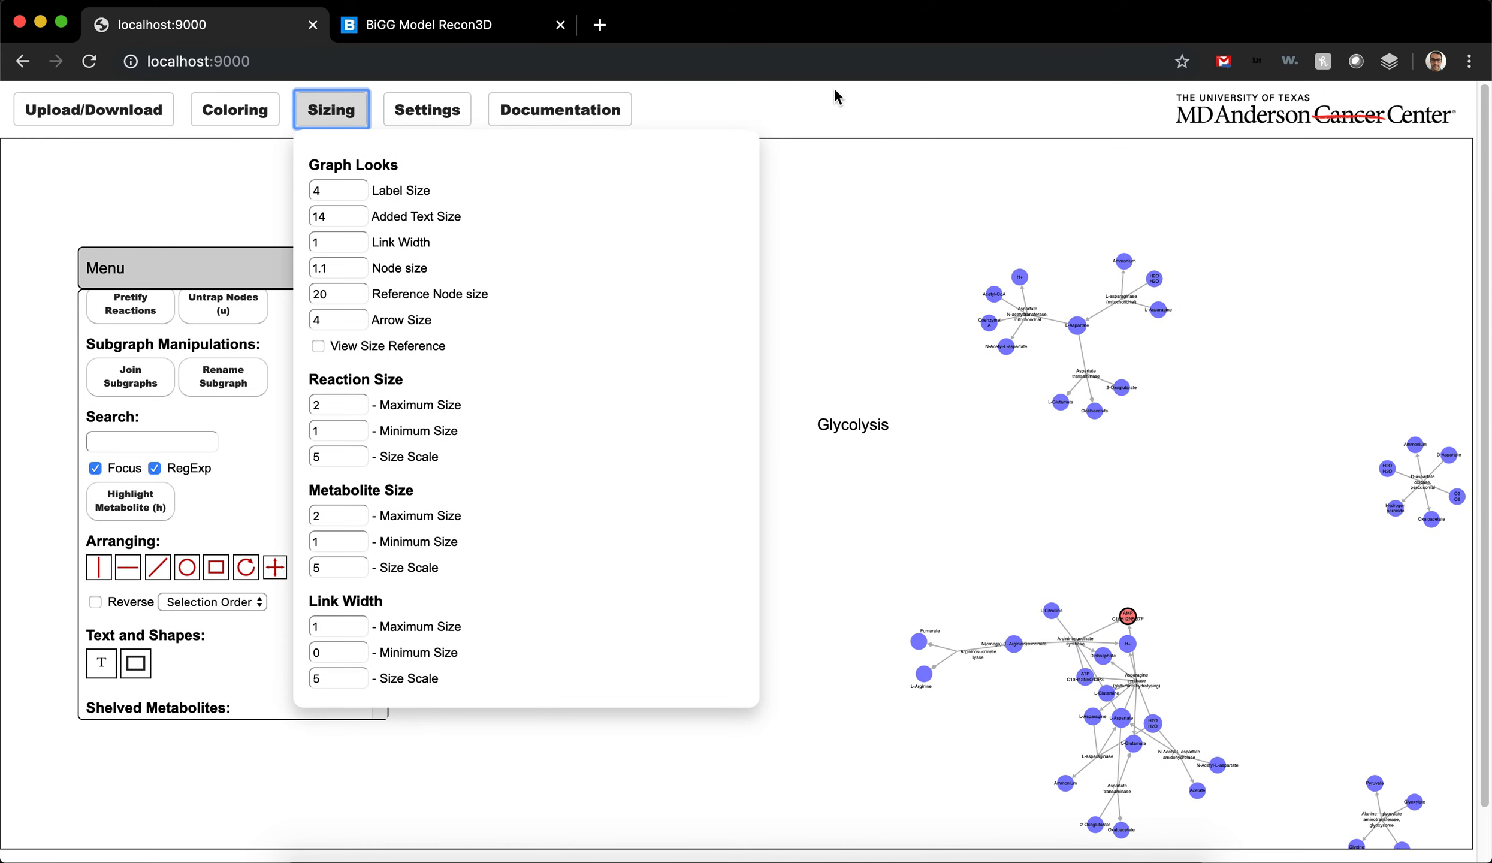
{"action": "left_click", "coordinate": [235, 99]}
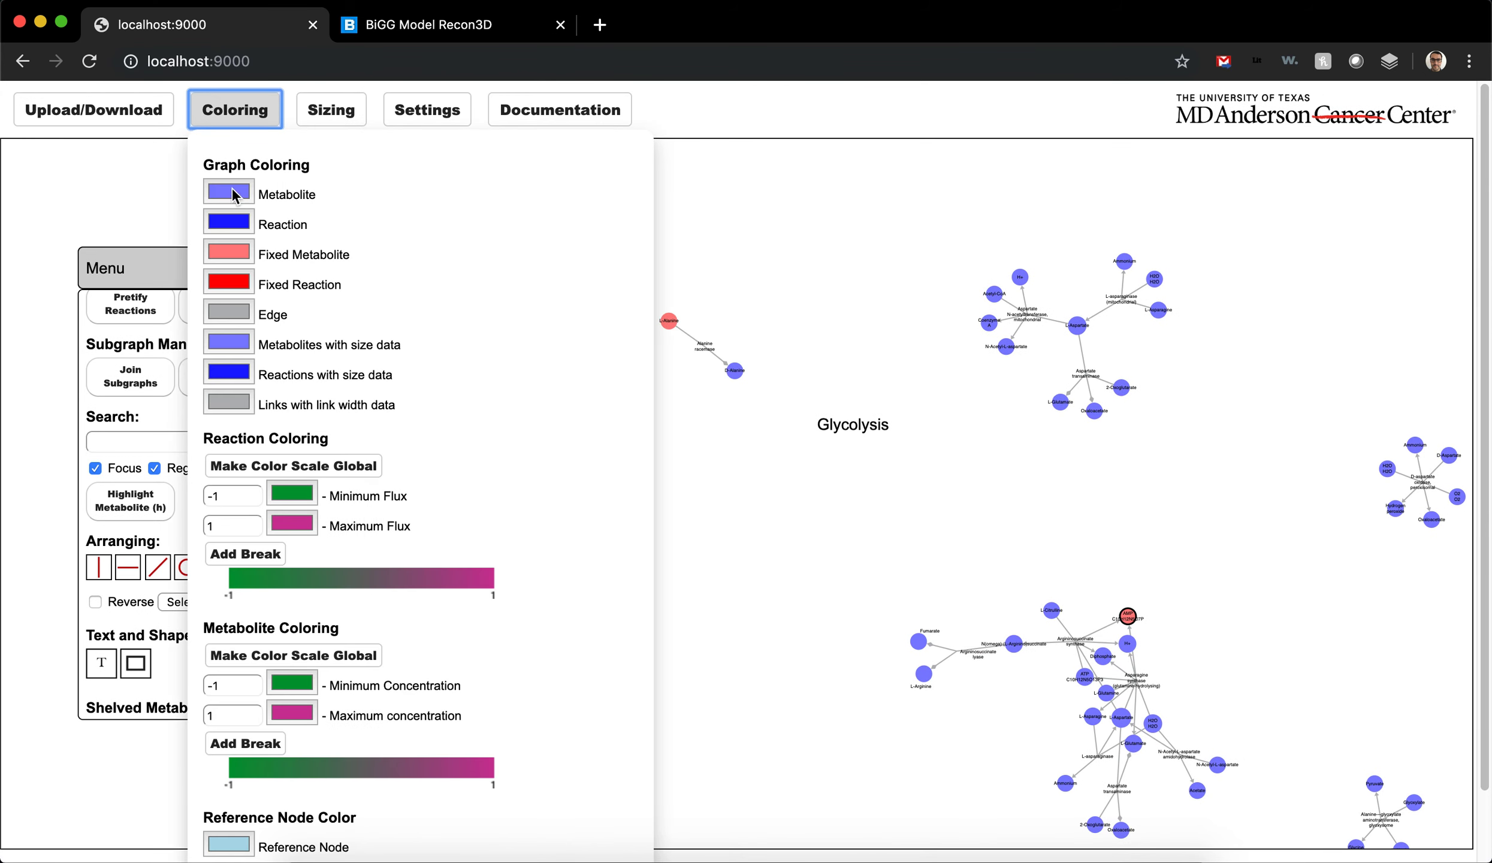
{"action": "left_click", "coordinate": [230, 255]}
{"action": "scroll", "coordinate": [53, 680], "scroll_direction": "up", "scroll_amount": 2}
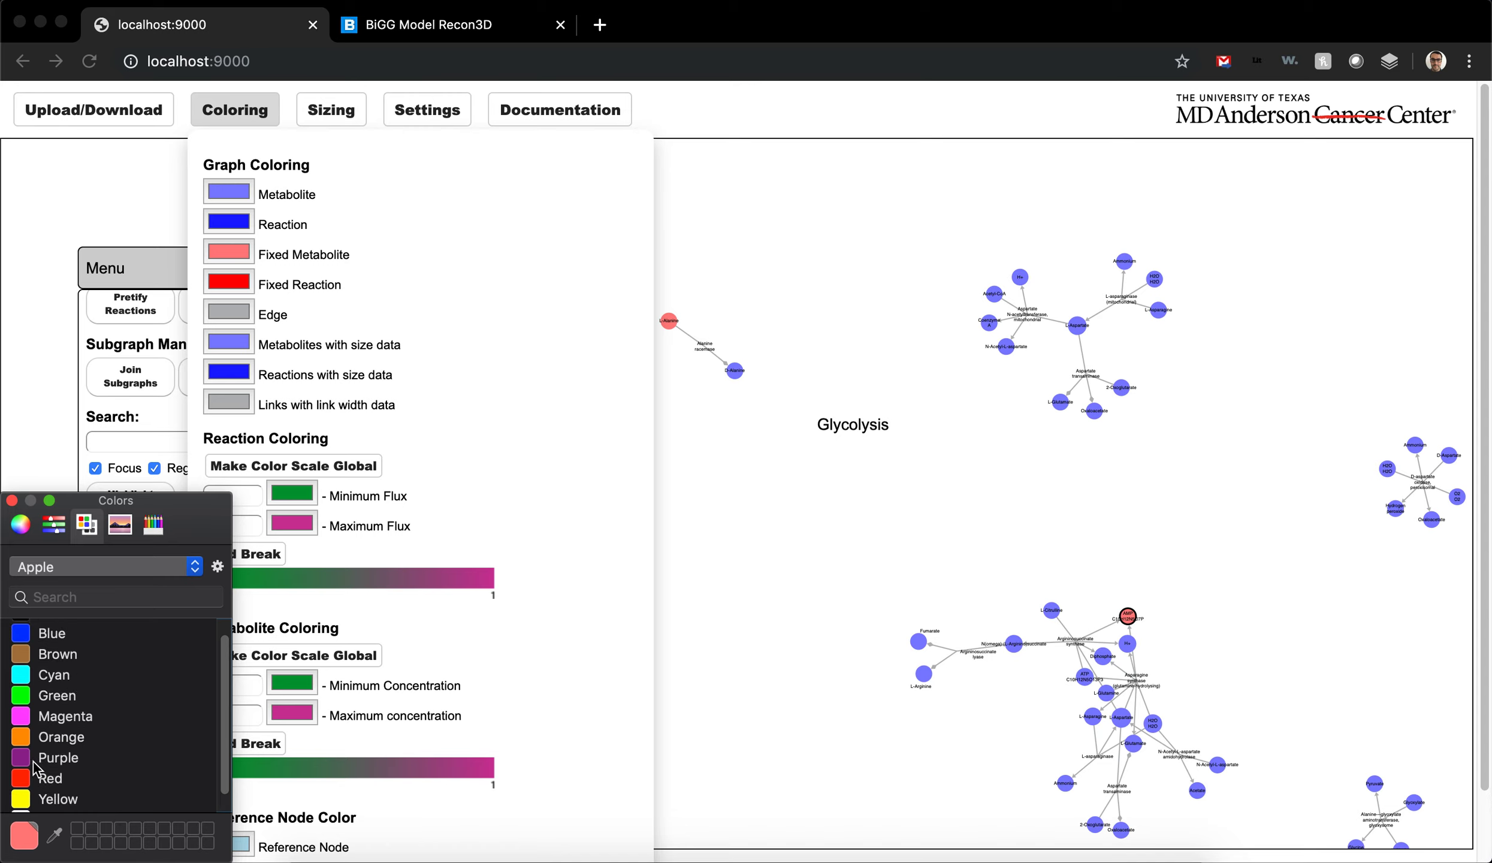
{"action": "left_click", "coordinate": [32, 759]}
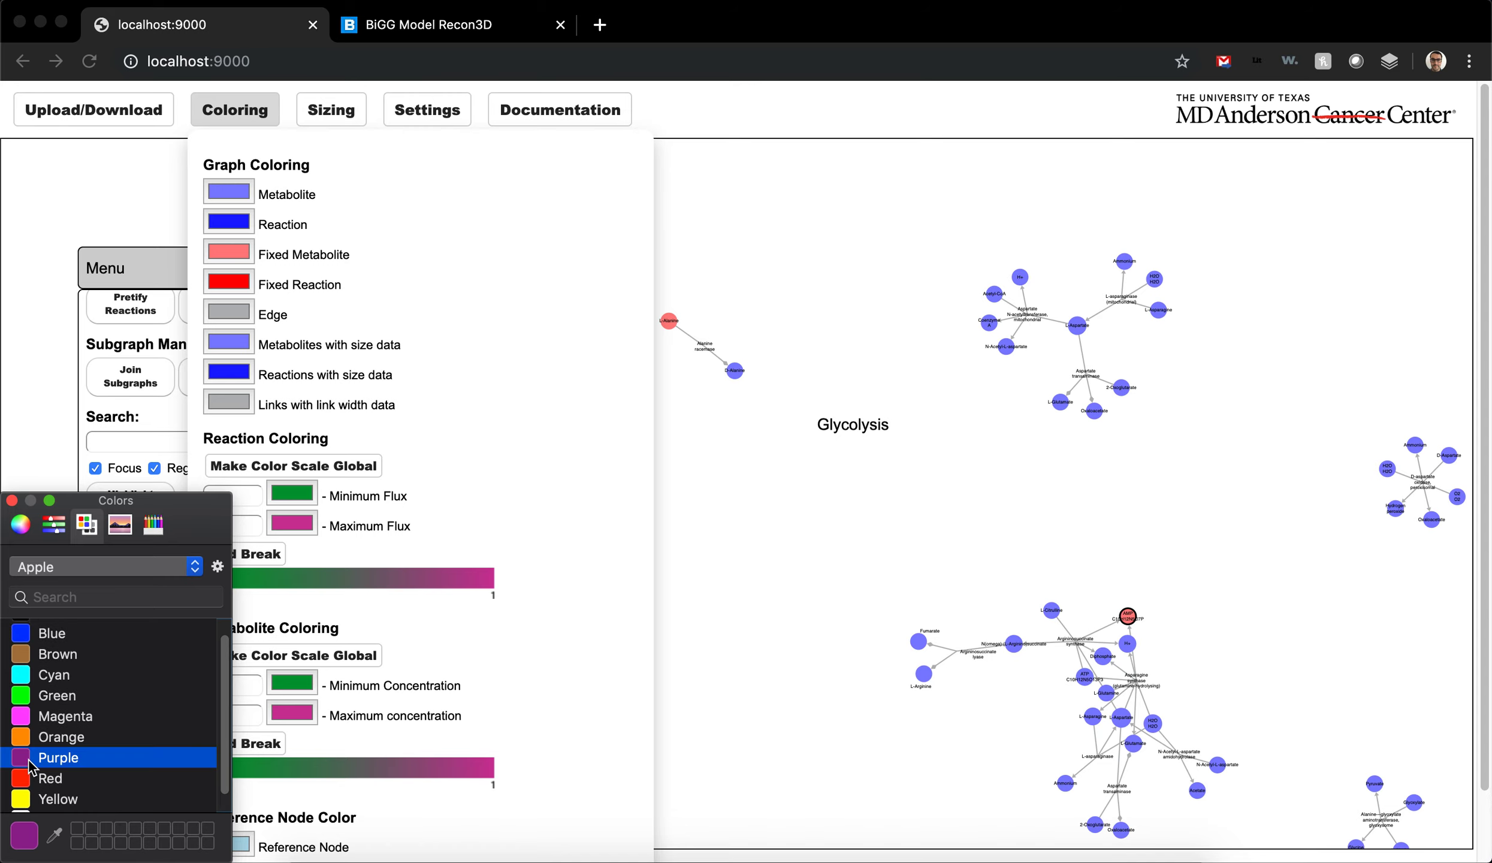
{"action": "left_click", "coordinate": [310, 283]}
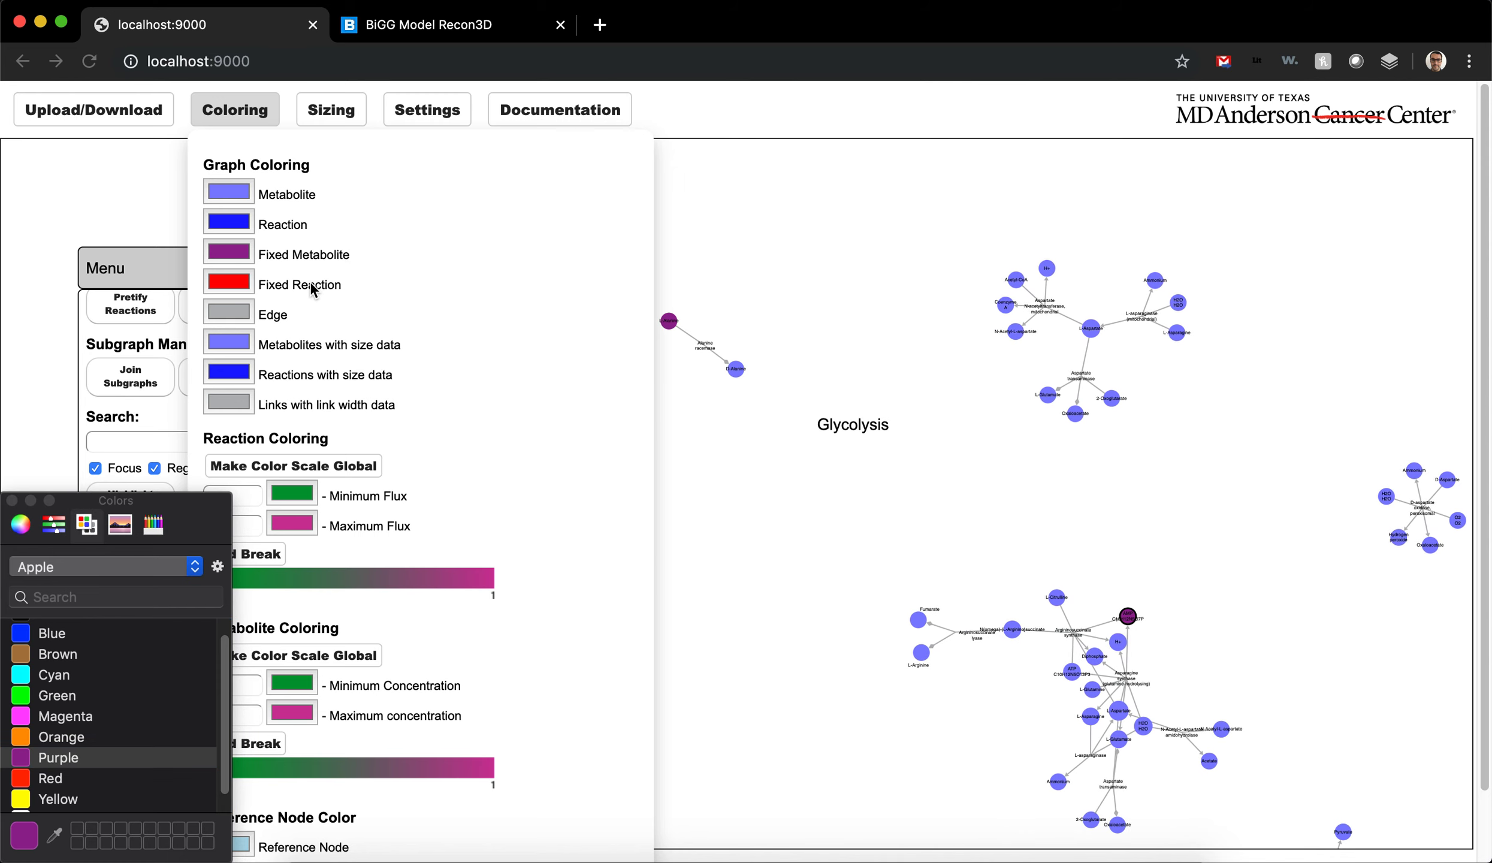
{"action": "left_click", "coordinate": [12, 501]}
- Set the Edge color to black by lowering the color wheel's brightness, and close the color picker
{"action": "left_click", "coordinate": [234, 339]}
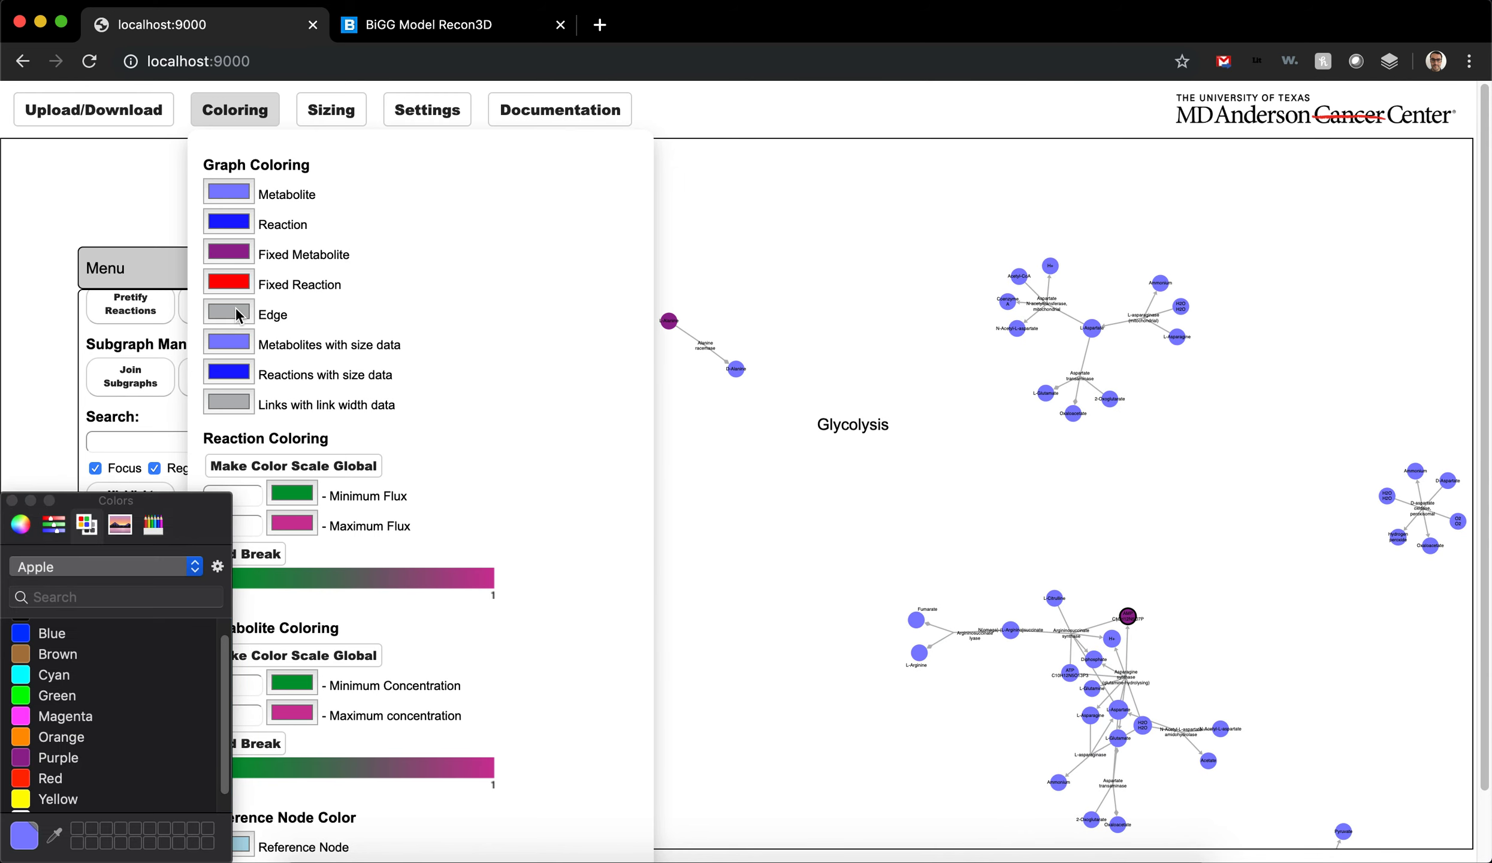
{"action": "left_click", "coordinate": [12, 501]}
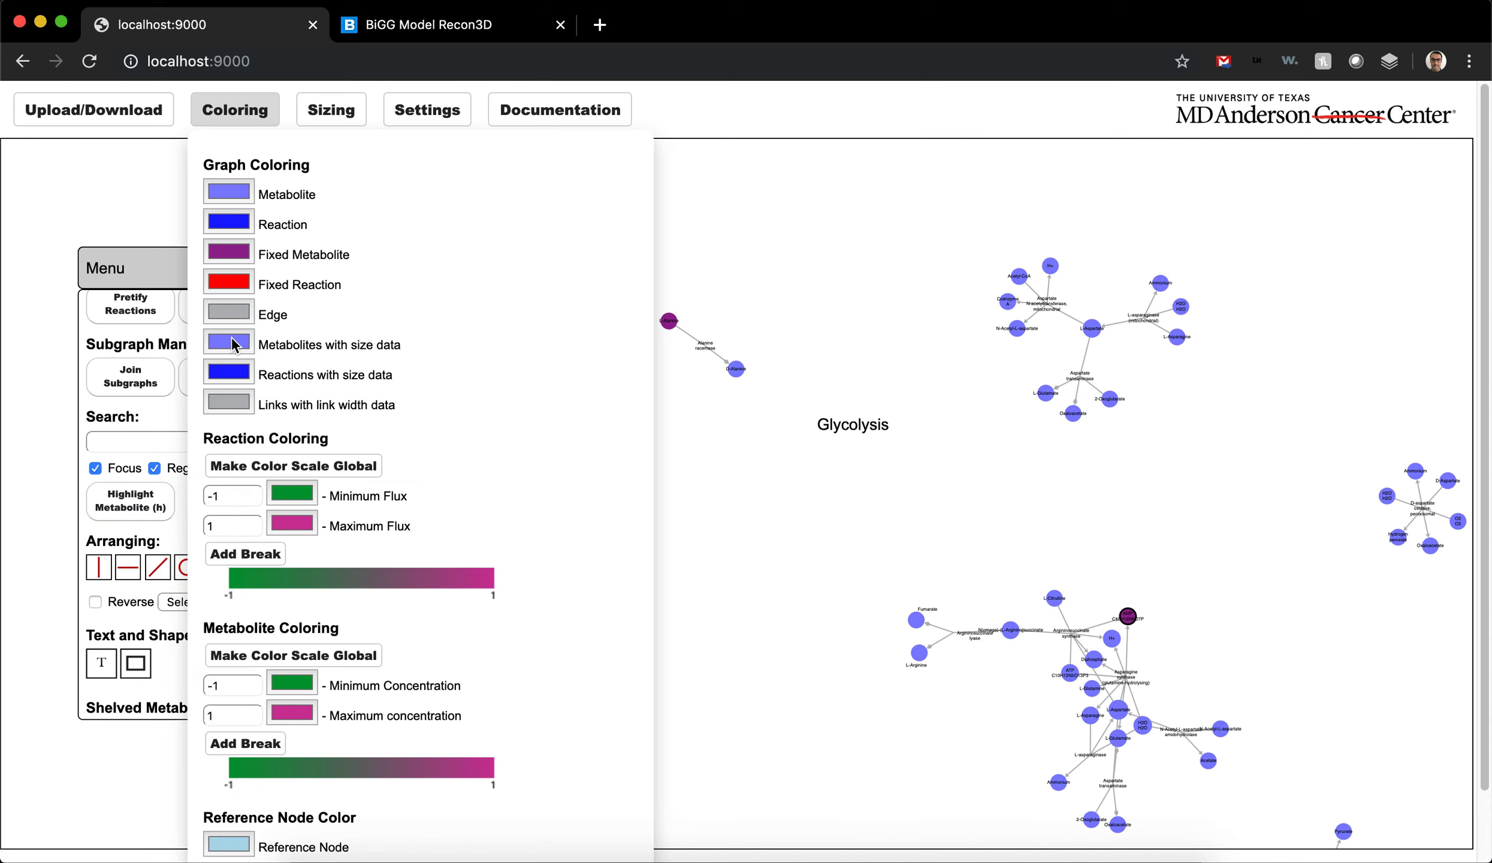
{"action": "left_click", "coordinate": [232, 317]}
{"action": "scroll", "coordinate": [65, 653], "scroll_direction": "down", "scroll_amount": 1}
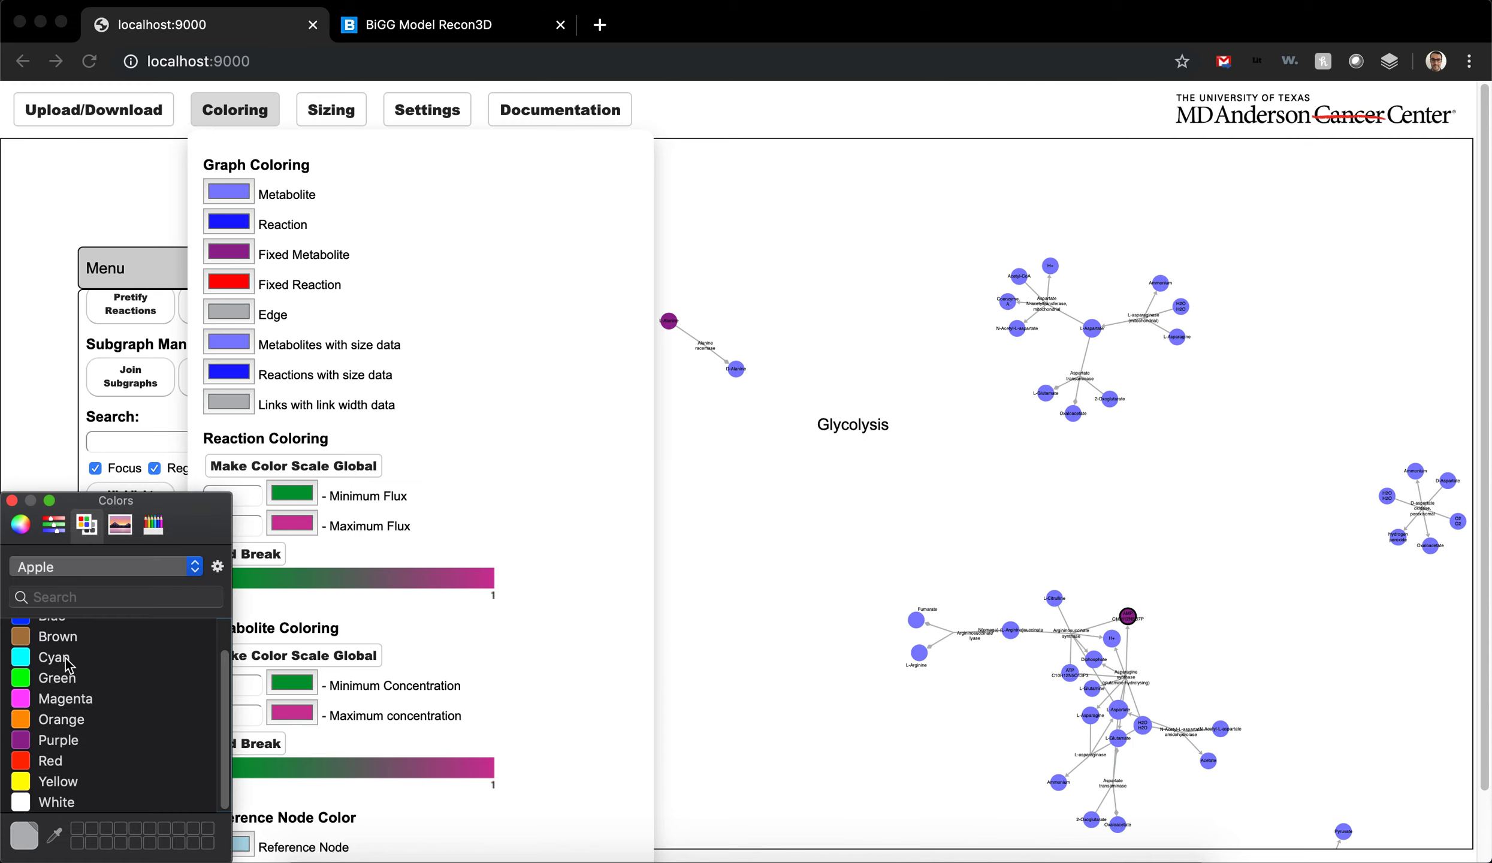
{"action": "left_click", "coordinate": [20, 525]}
{"action": "left_click_drag", "start_coordinate": [78, 798], "coordinate": [246, 795]}
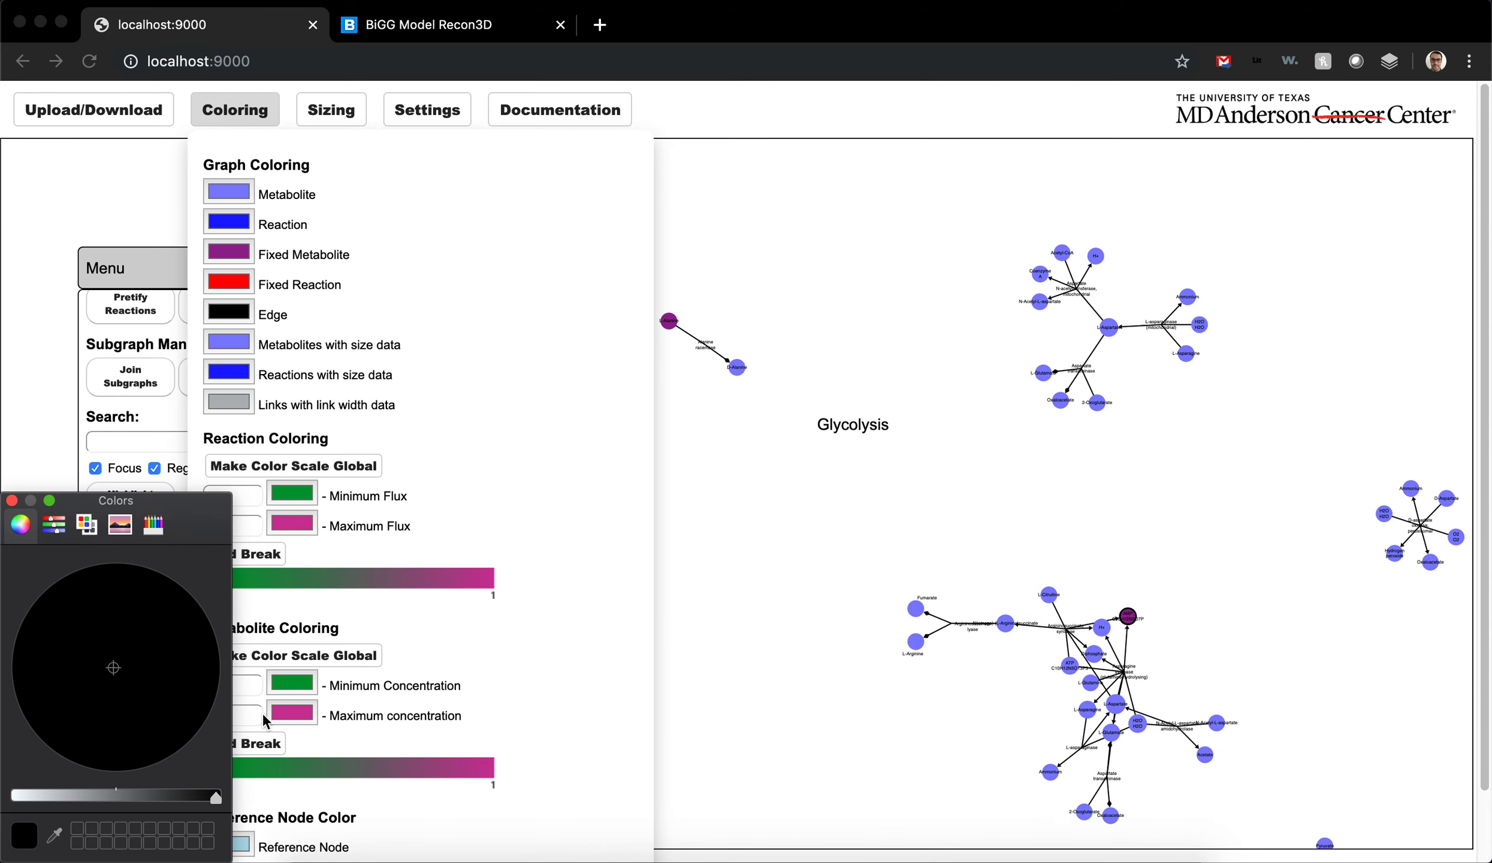
{"action": "left_click", "coordinate": [12, 501]}
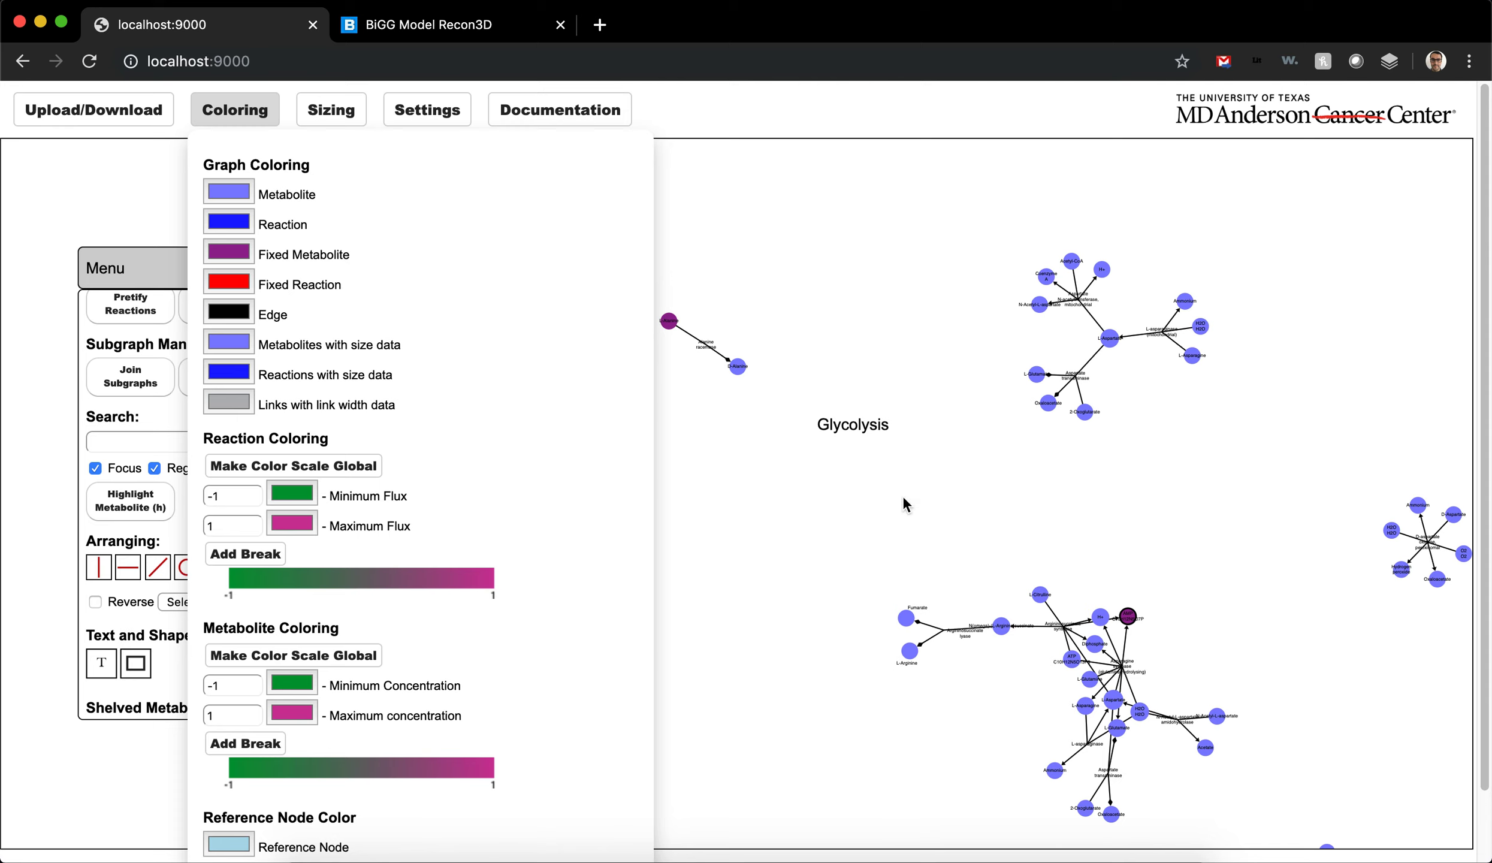
{"action": "scroll", "coordinate": [1086, 699], "scroll_direction": "up", "scroll_amount": 5}
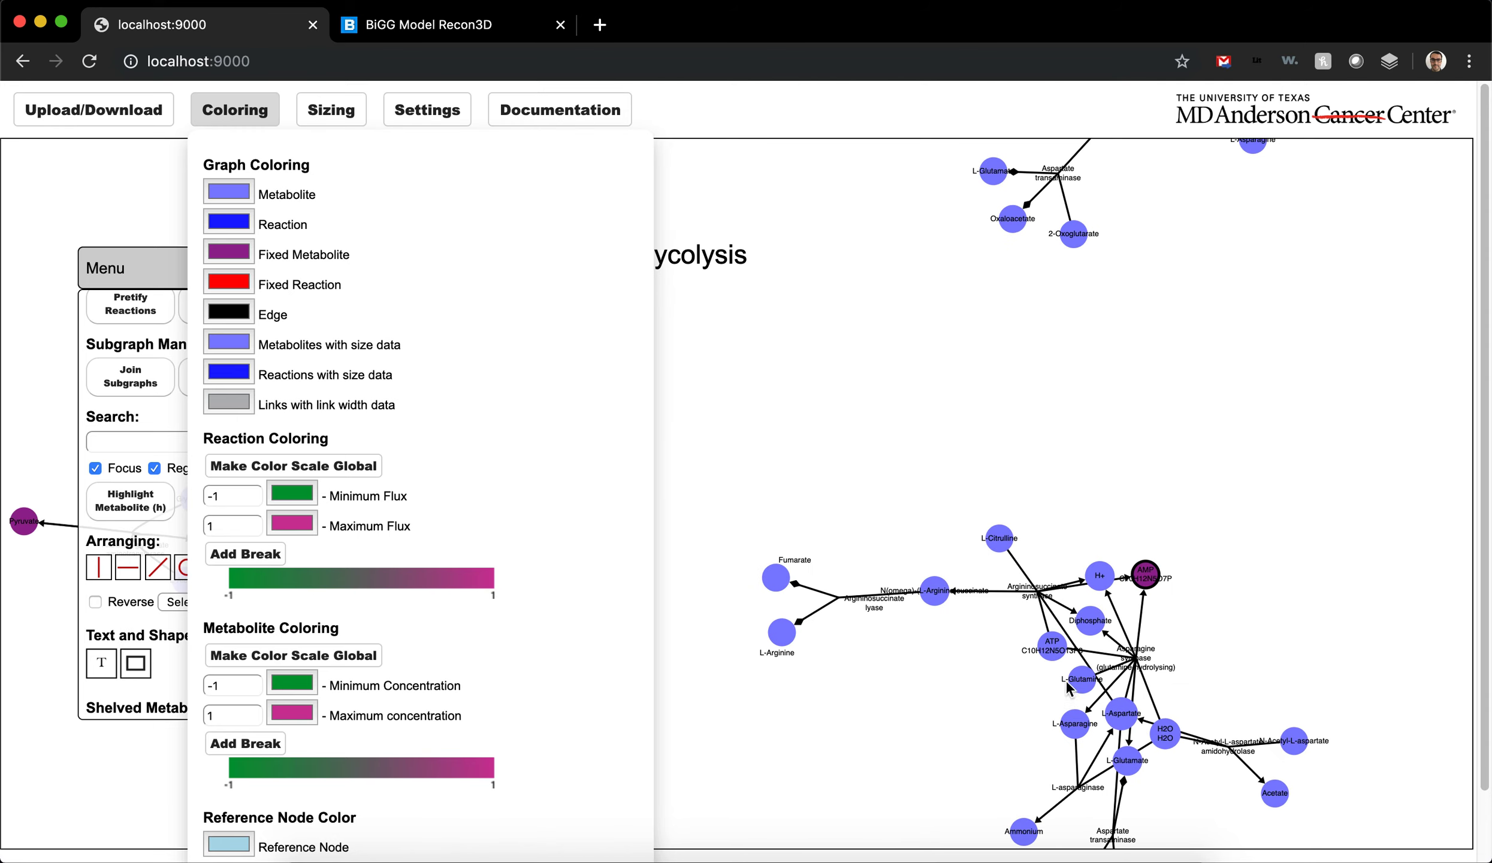
- Look over the simulation, naming, reversibility and node shape settings, and close them
{"action": "left_click", "coordinate": [255, 128]}
{"action": "left_click", "coordinate": [440, 114]}
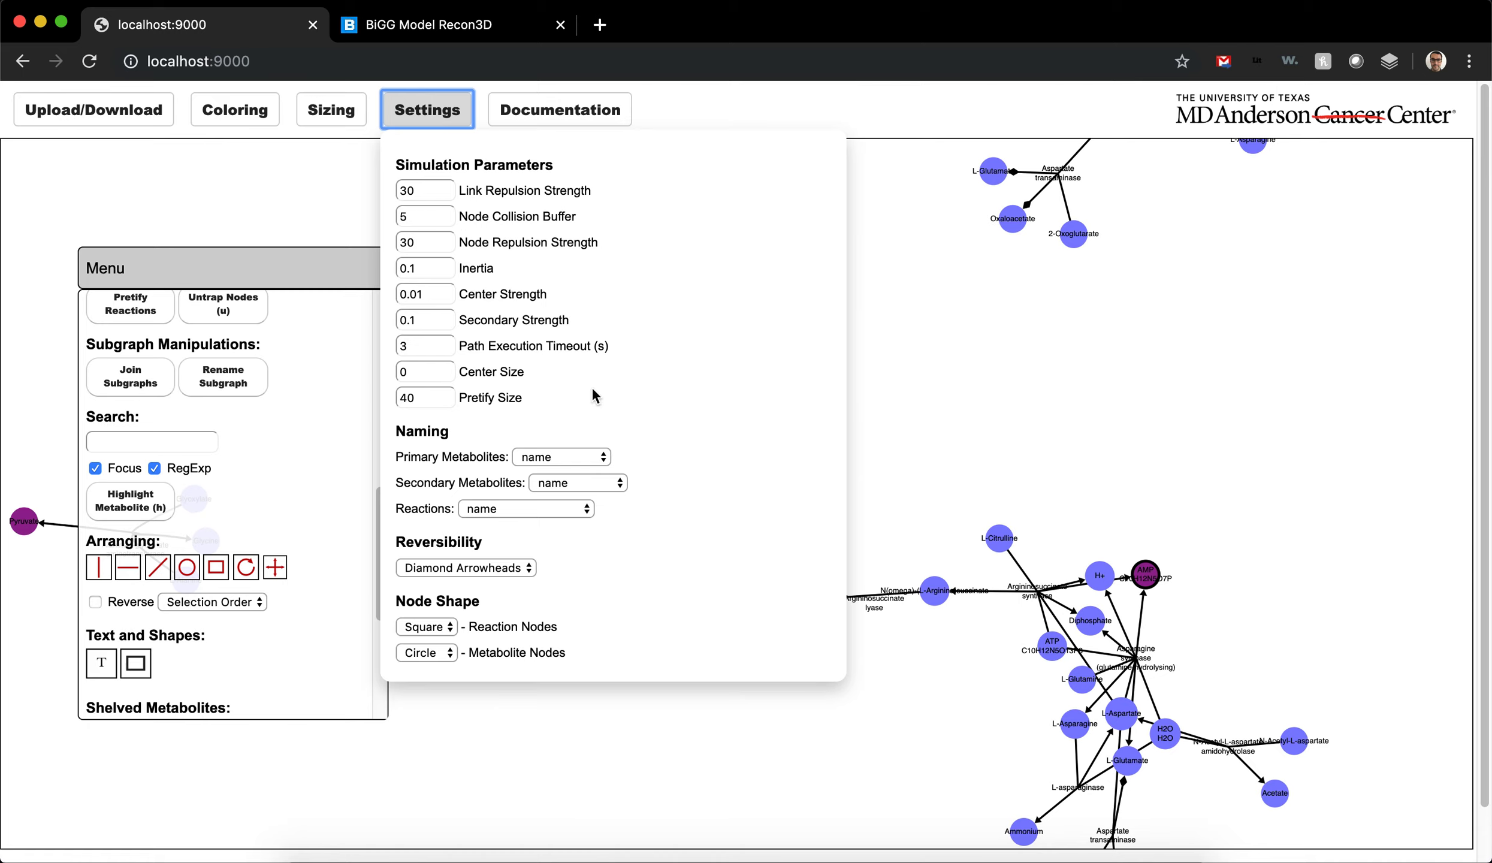
{"action": "left_click", "coordinate": [441, 127]}
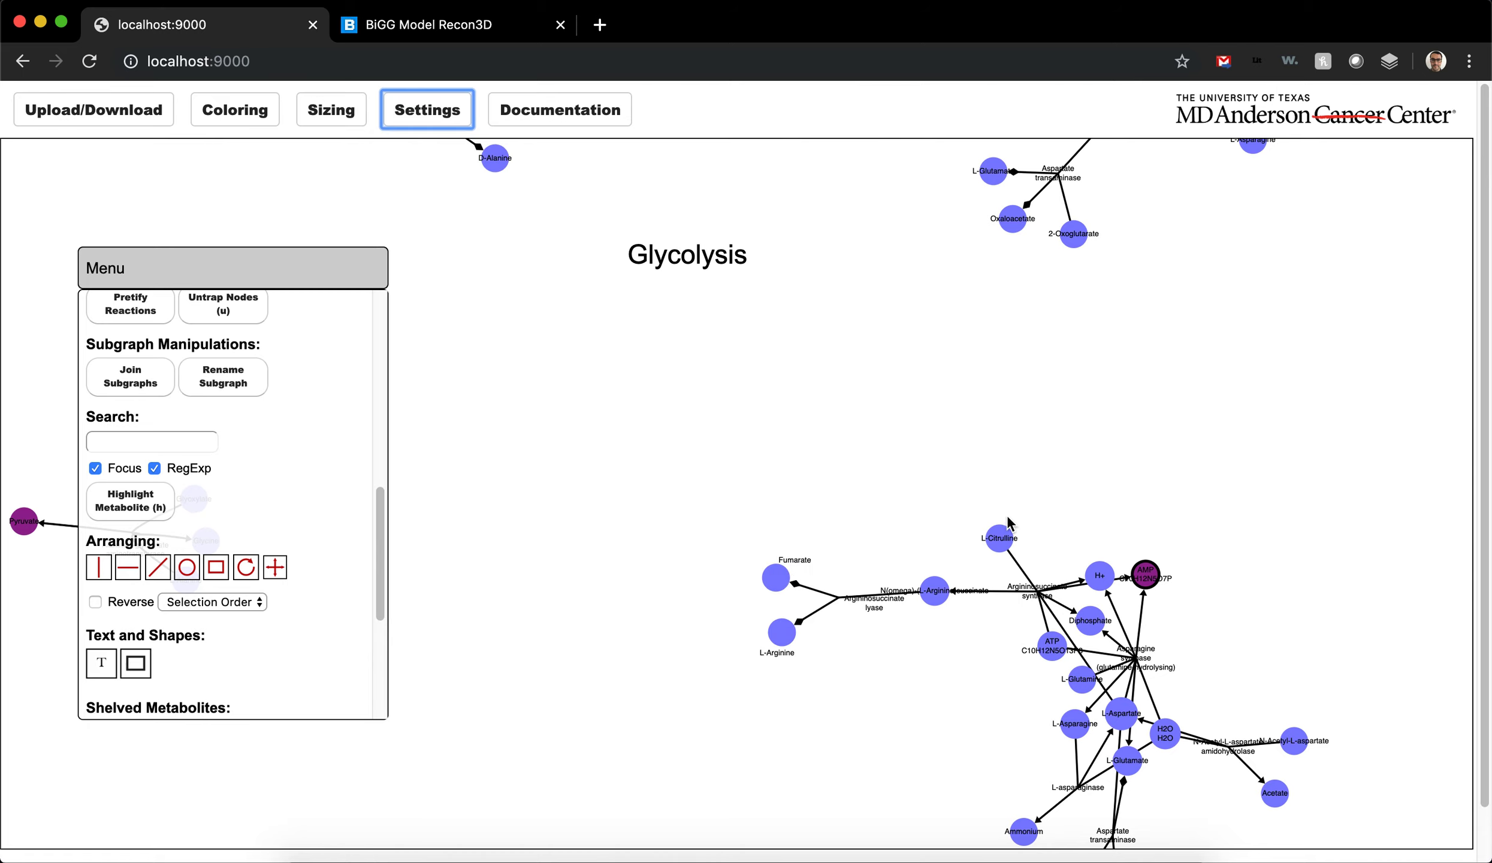
- Split the H+ node shared by Argininosuccinate synthase and Asparagine synthase into separate nodes, and clear the selection
{"action": "scroll", "coordinate": [1008, 524], "scroll_direction": "up", "scroll_amount": 1}
{"action": "left_click_drag", "start_coordinate": [1131, 546], "coordinate": [956, 400]}
{"action": "left_click", "coordinate": [923, 442]}
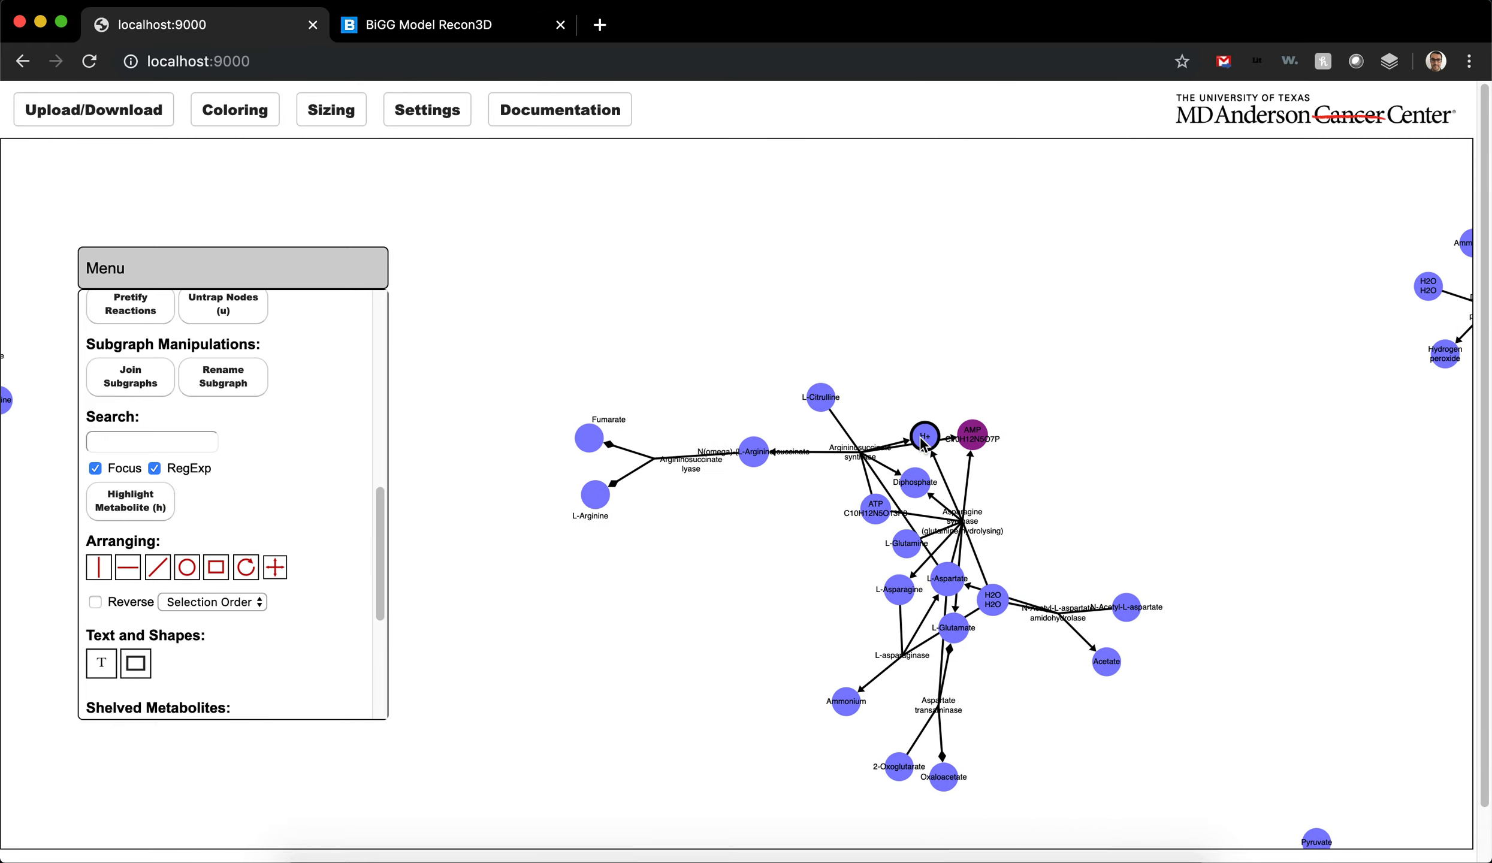
{"action": "key", "text": "i"}
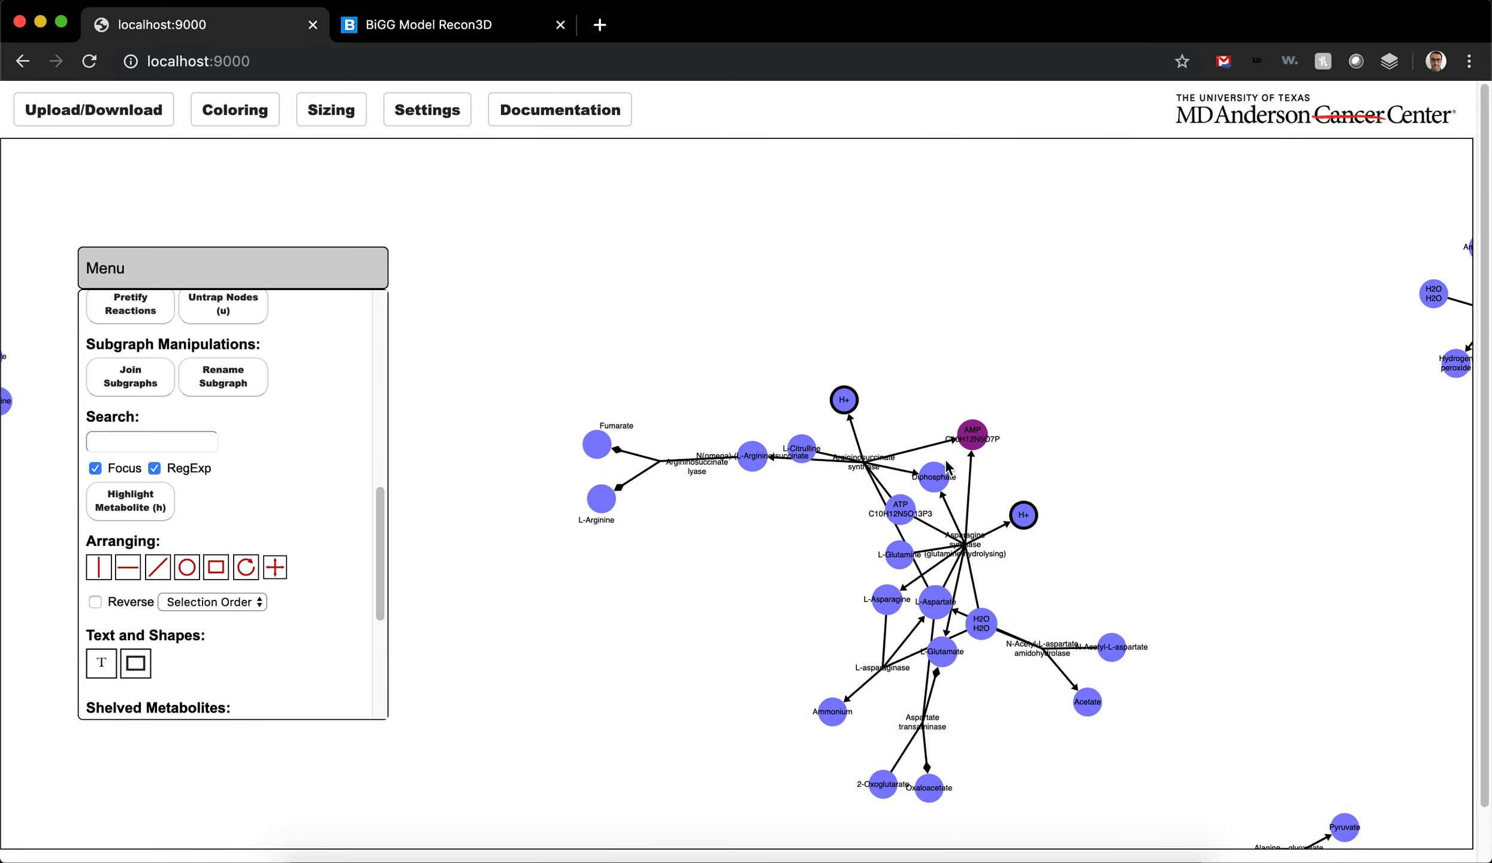
{"action": "left_click", "coordinate": [927, 421]}
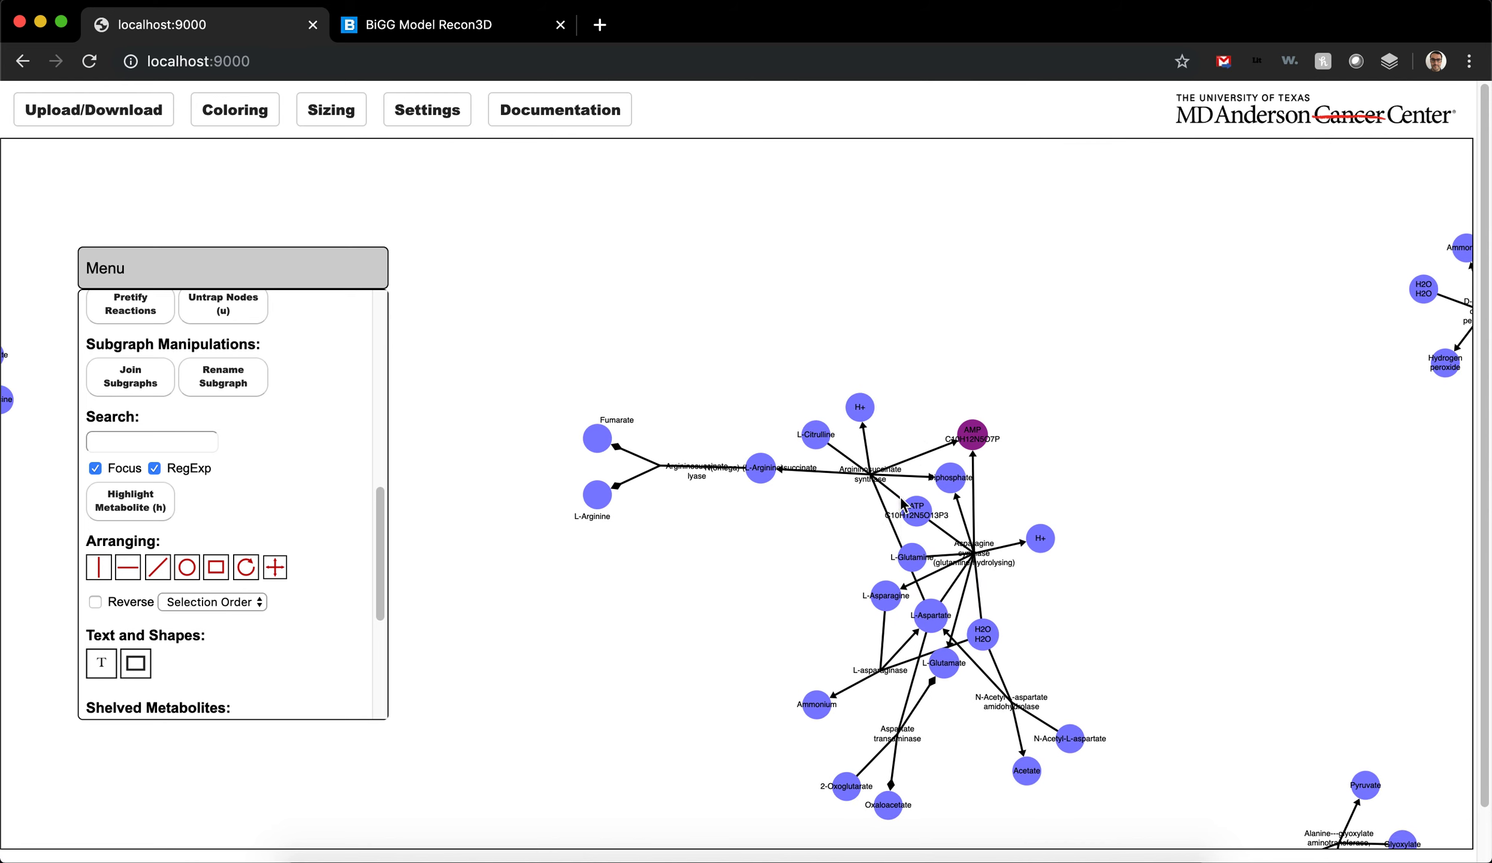
{"action": "scroll", "coordinate": [888, 437], "scroll_direction": "up", "scroll_amount": 3}
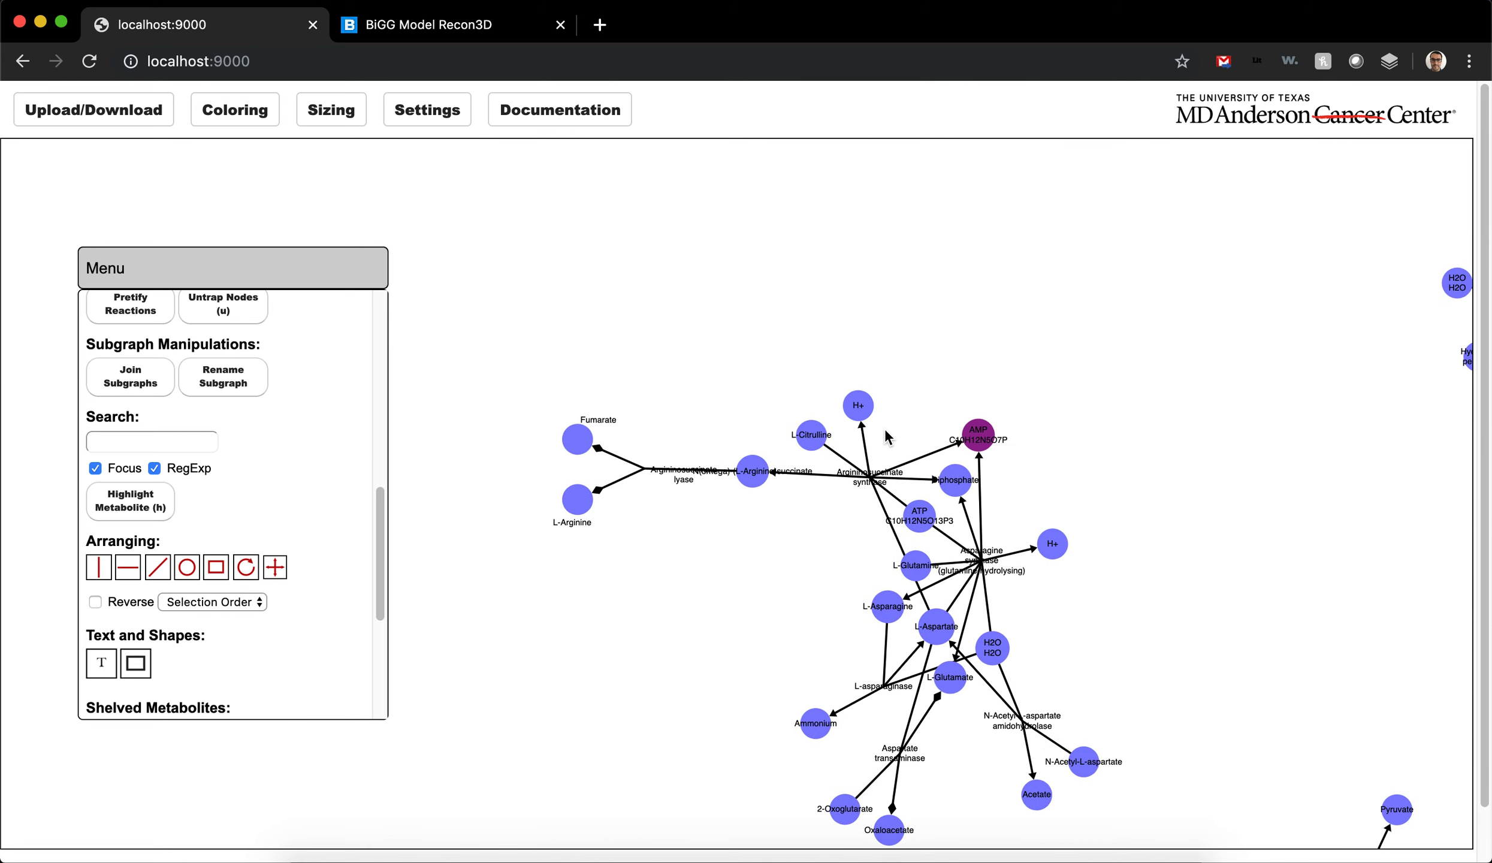
{"action": "left_click", "coordinate": [851, 407]}
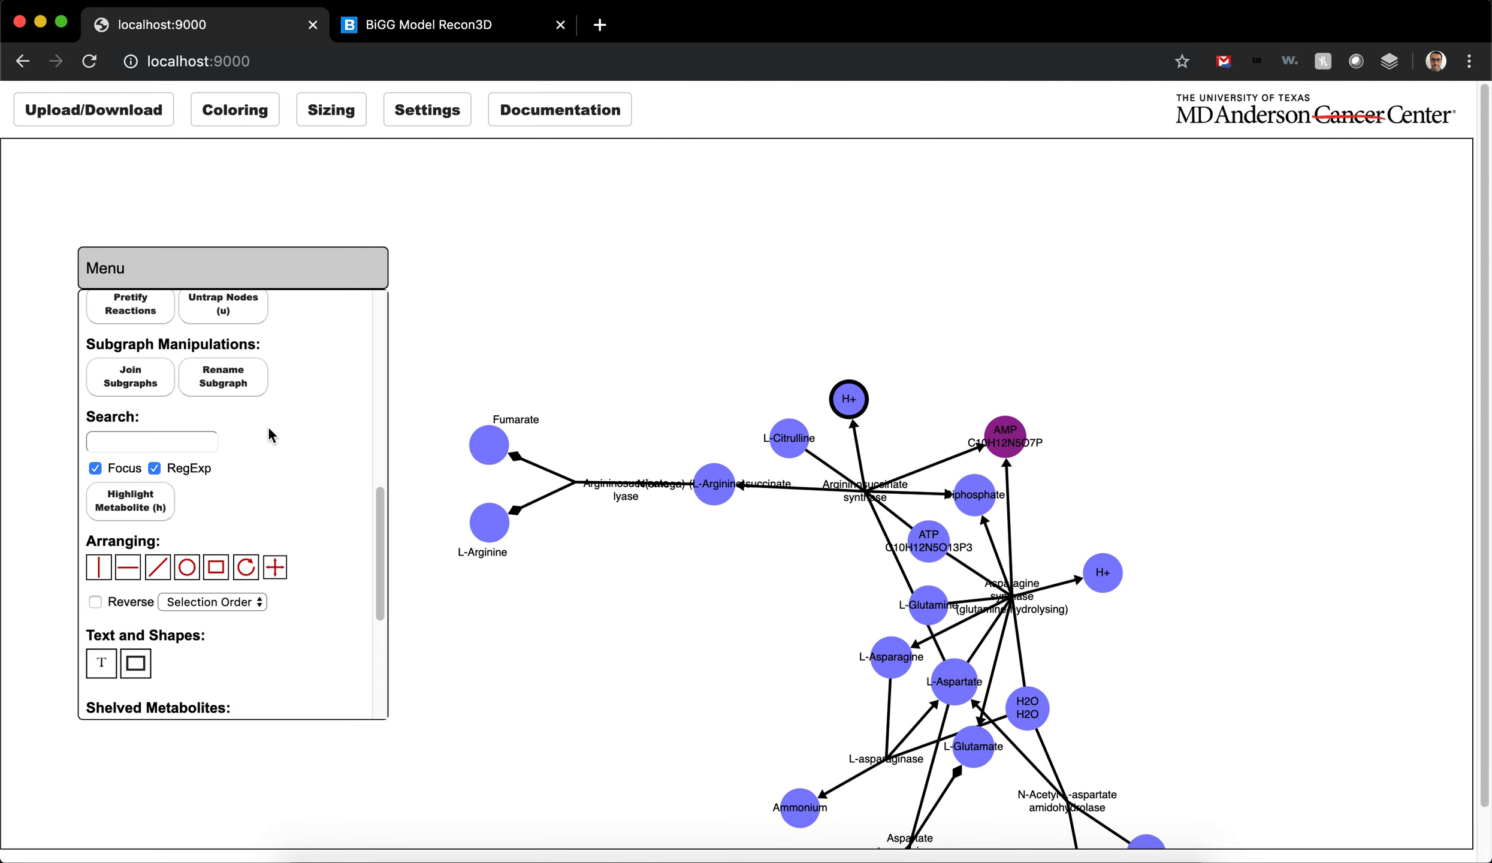
{"action": "scroll", "coordinate": [290, 481], "scroll_direction": "up", "scroll_amount": 3}
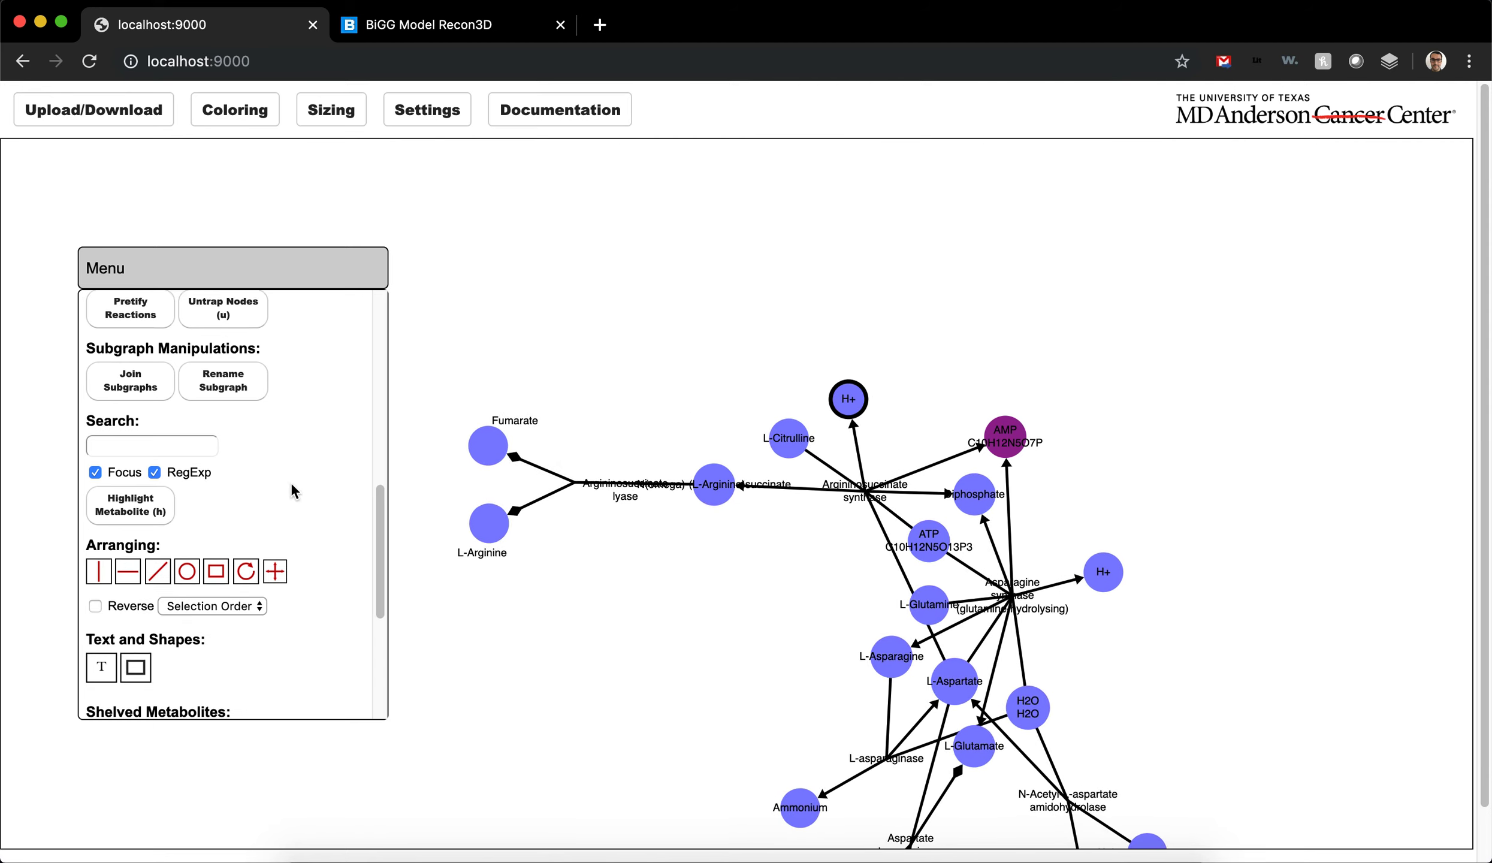
{"action": "left_click", "coordinate": [450, 116]}
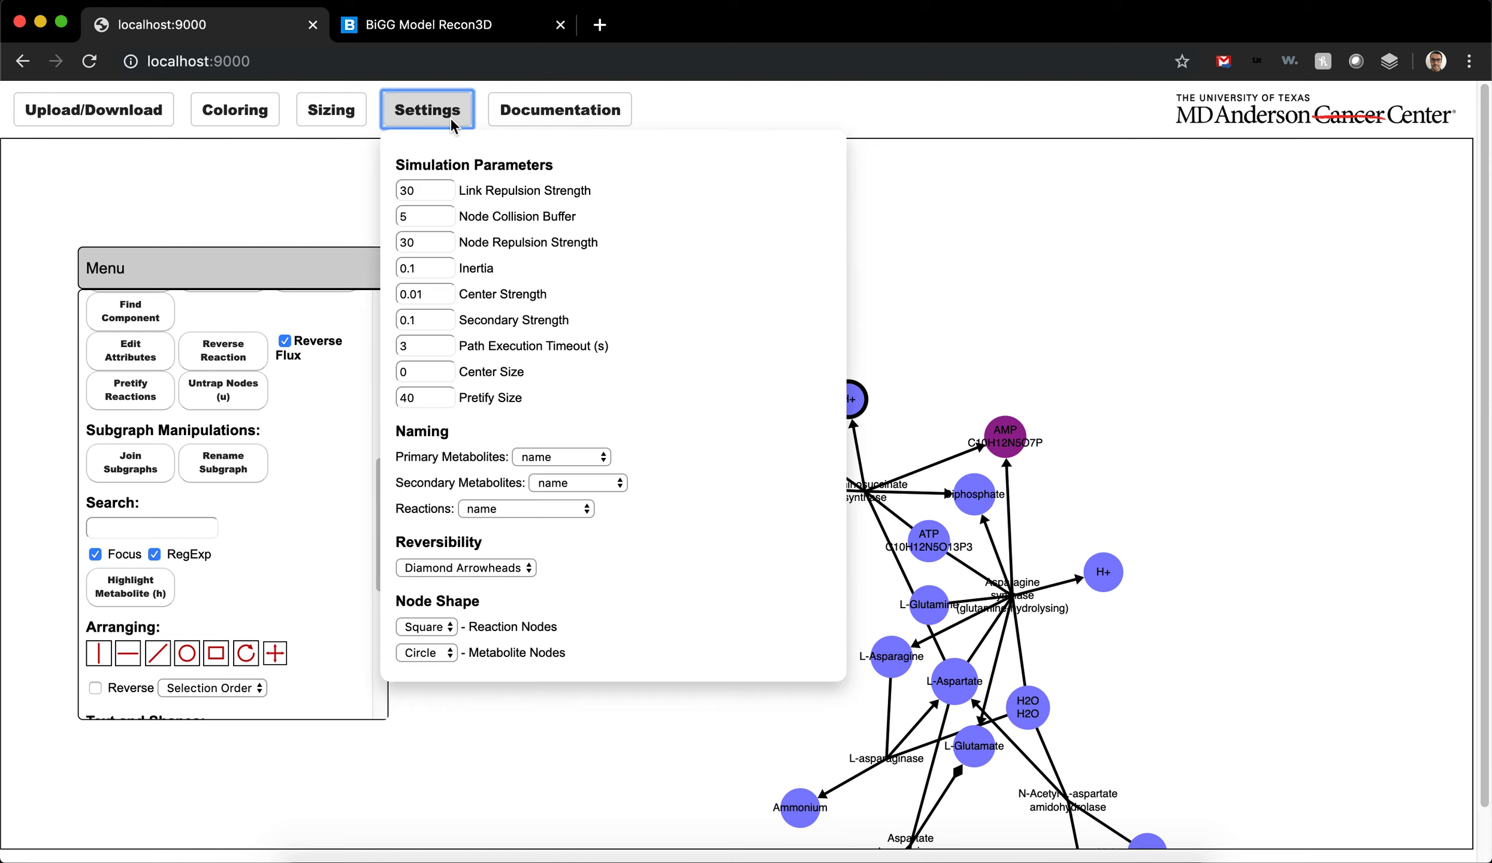
{"action": "left_click", "coordinate": [431, 109]}
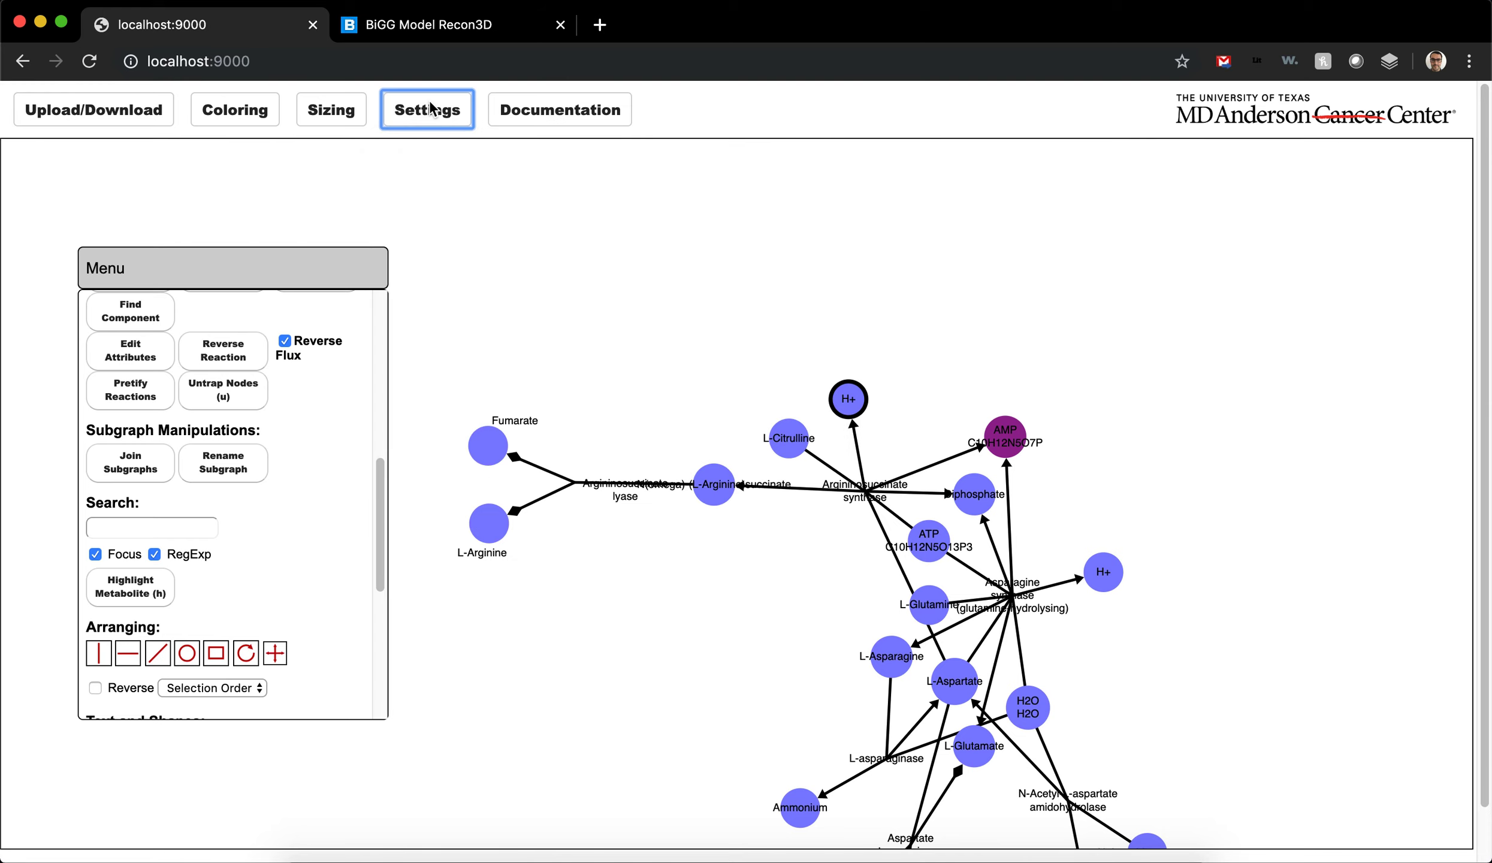
- Edit the attributes of the H+ node at Argininosuccinate synthase, set its name to 2H+ and close the editor
{"action": "left_click", "coordinate": [847, 405]}
{"action": "scroll", "coordinate": [170, 427], "scroll_direction": "up", "scroll_amount": 2}
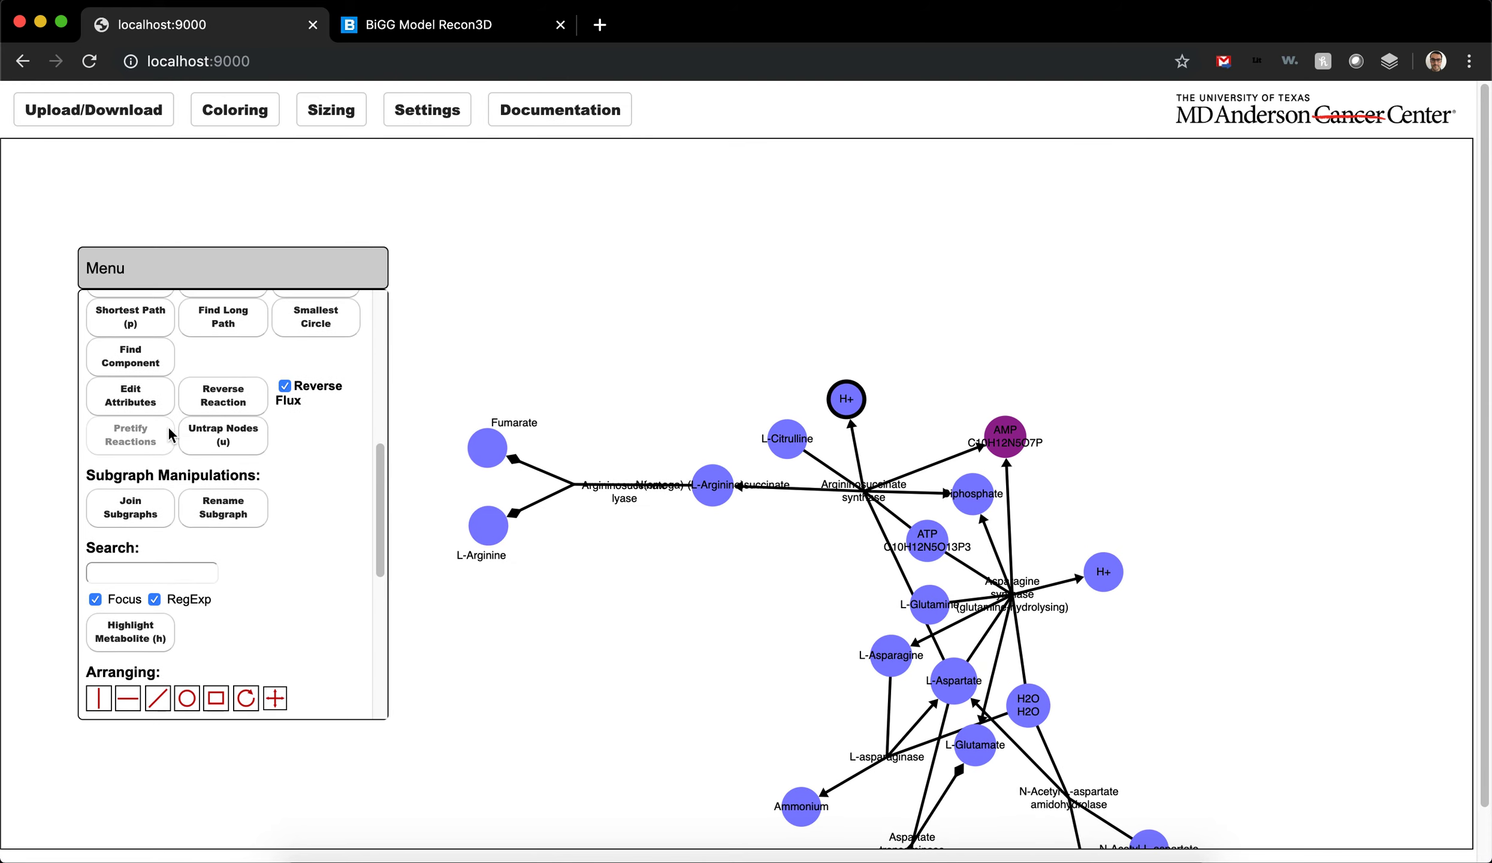
{"action": "left_click", "coordinate": [137, 410]}
{"action": "left_click_drag", "start_coordinate": [234, 227], "coordinate": [1220, 298]}
{"action": "left_click", "coordinate": [1227, 349]}
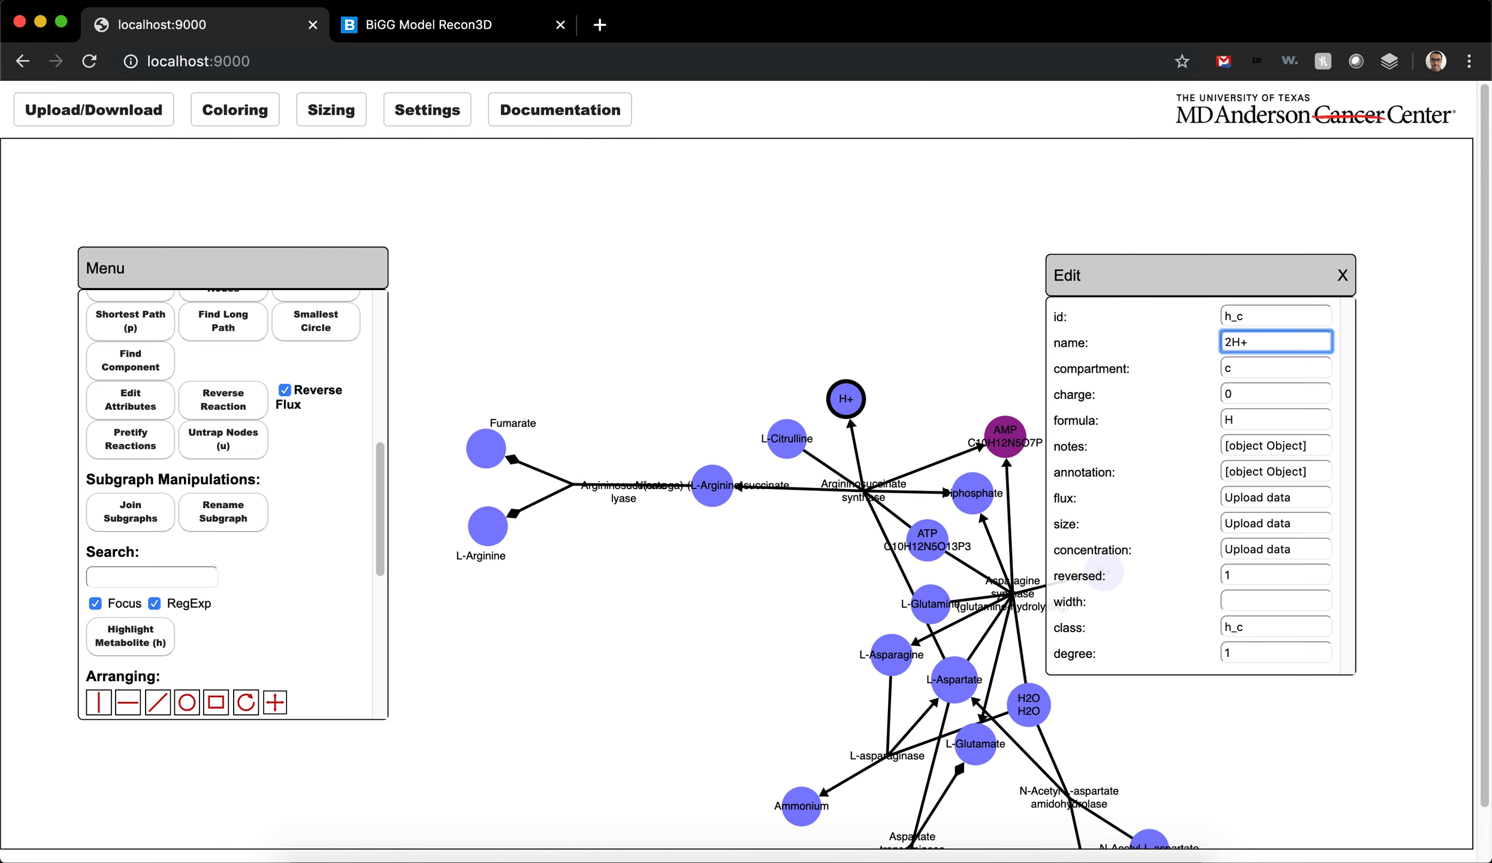
{"action": "type", "text": "2"}
{"action": "key", "text": "Return"}
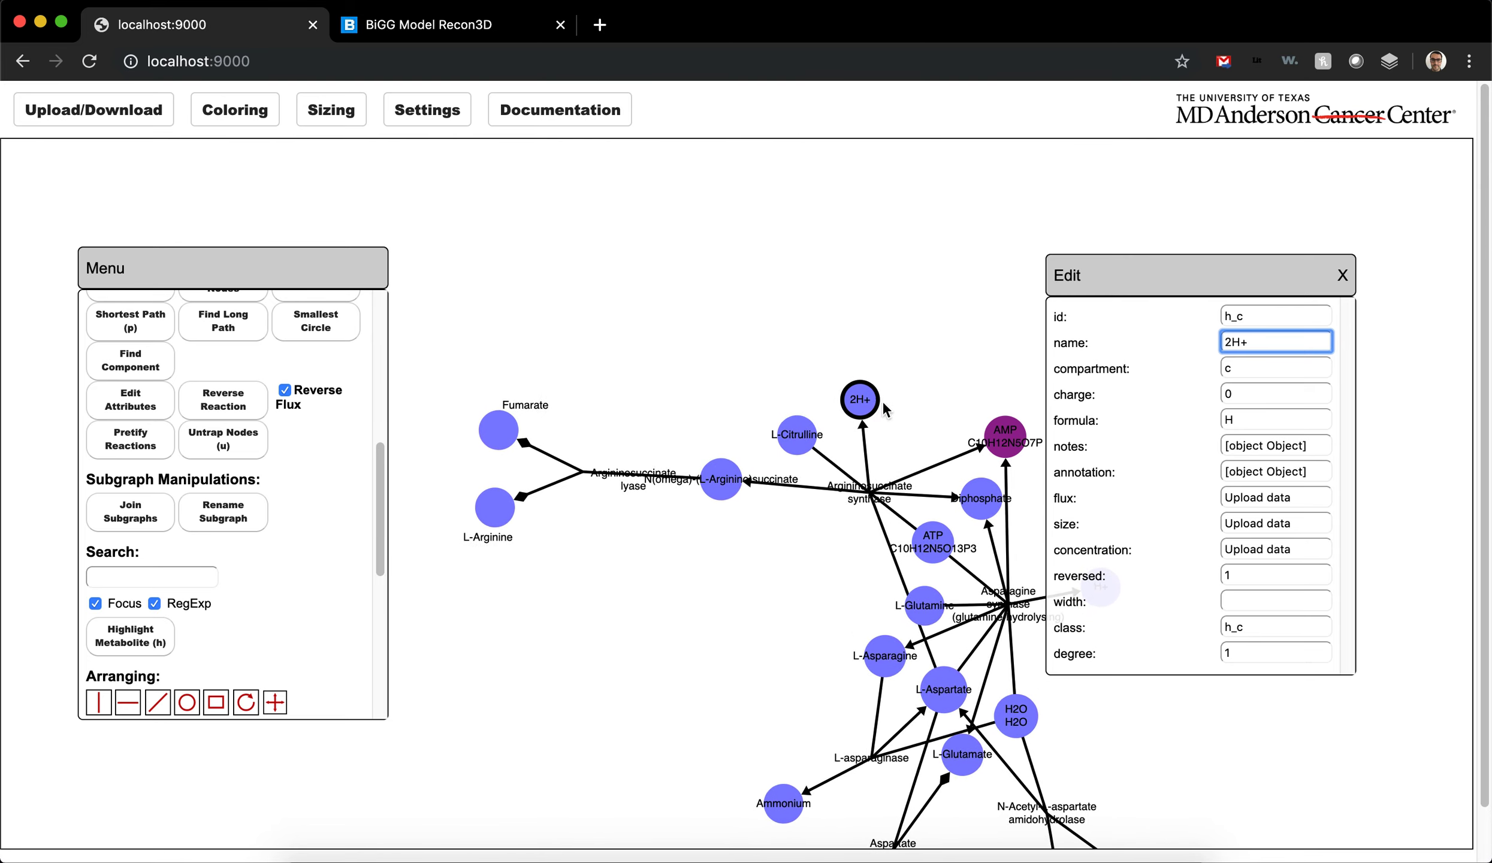
{"action": "left_click", "coordinate": [1342, 276]}
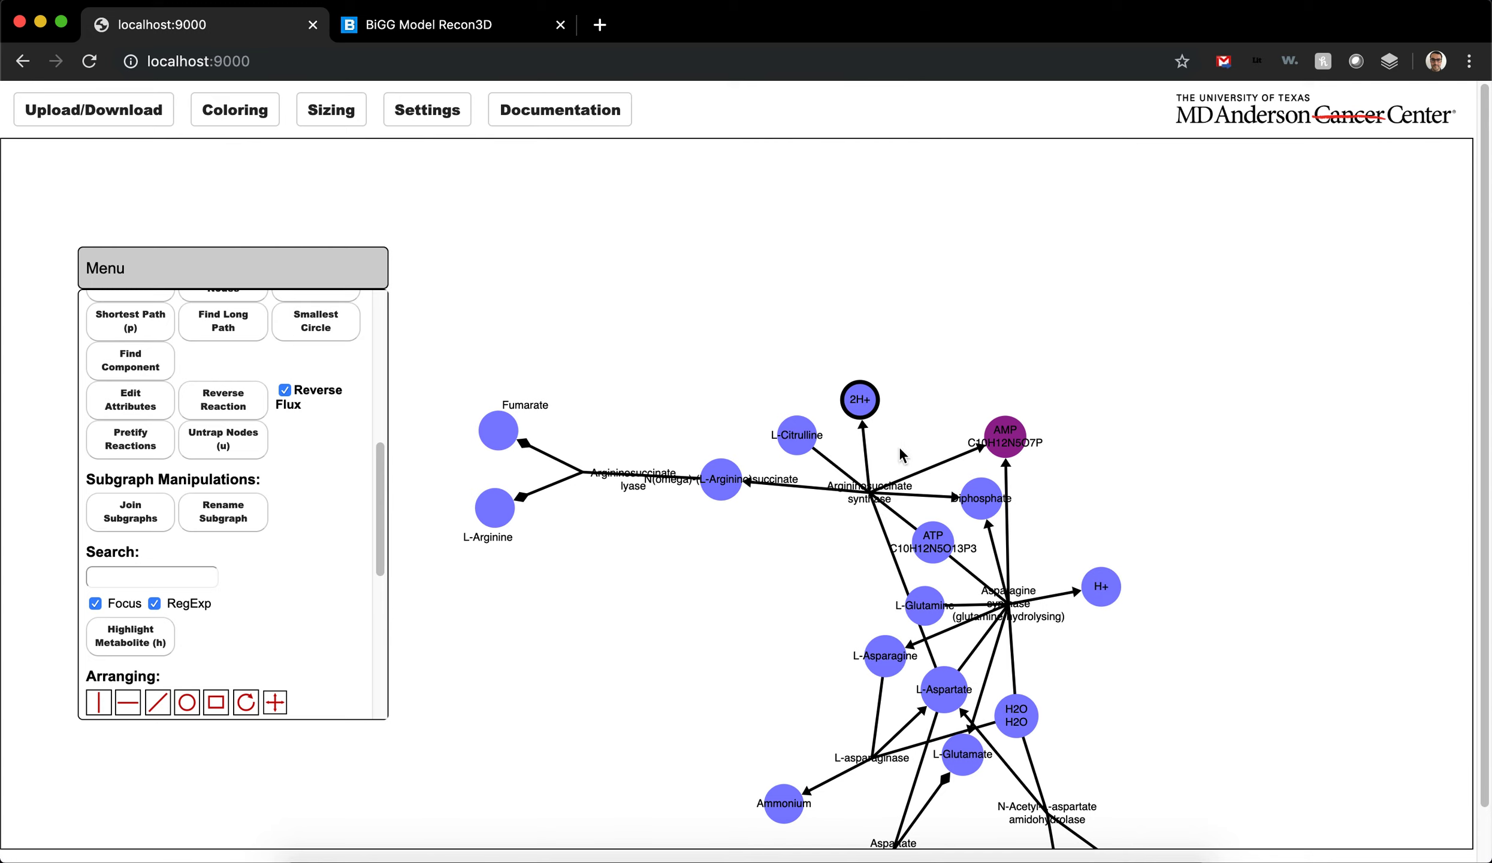